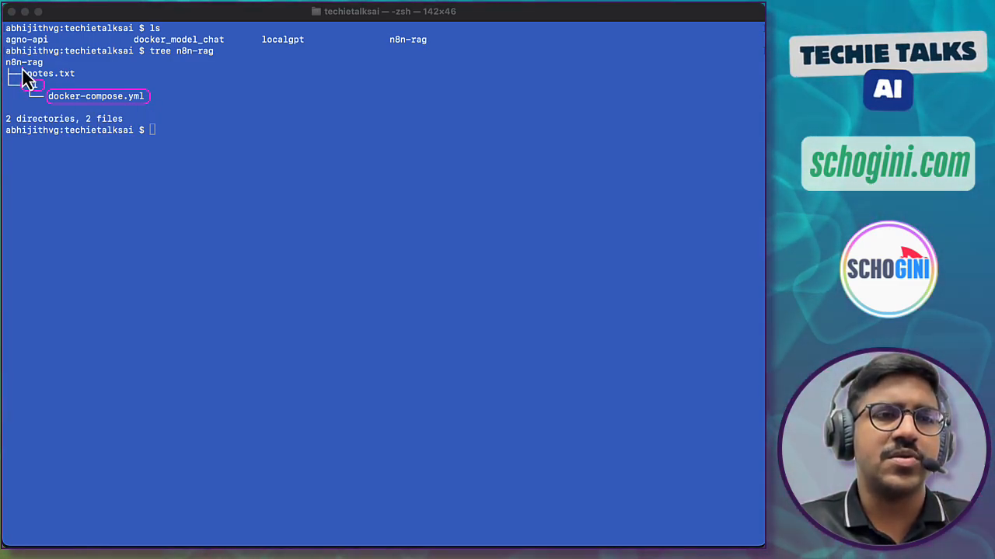
Switch to Sublime Text and expand the n8n-rag folder and its v1 subfolder in the techietalksai project
drag(22, 68, 79, 82)
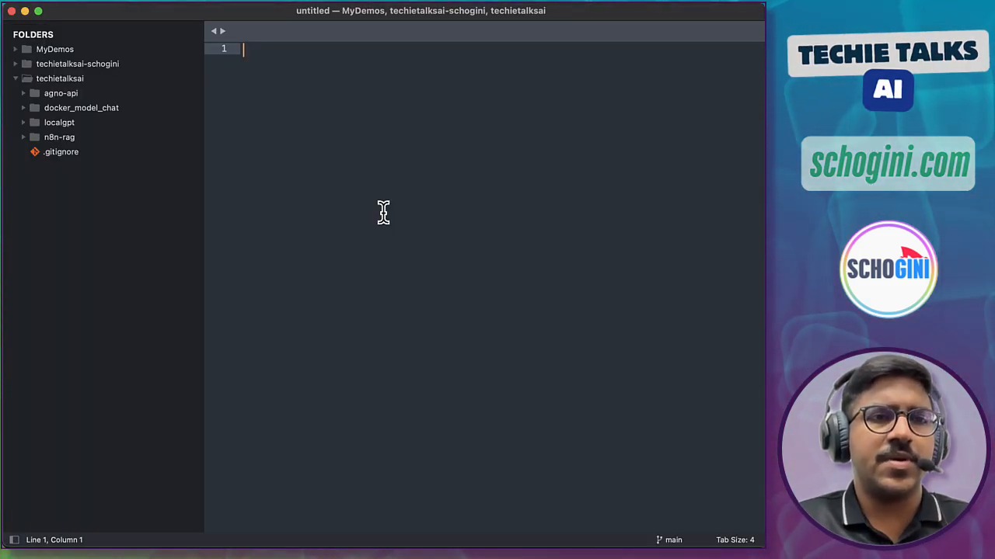
mouse_move(10, 73)
mouse_down()
mouse_move(43, 121)
mouse_move(129, 171)
mouse_up()
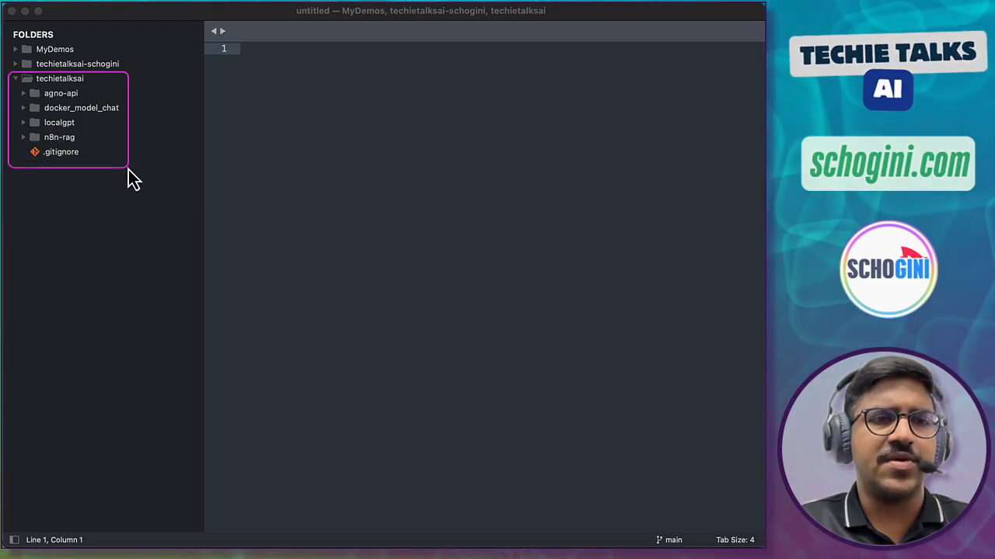
key(Escape)
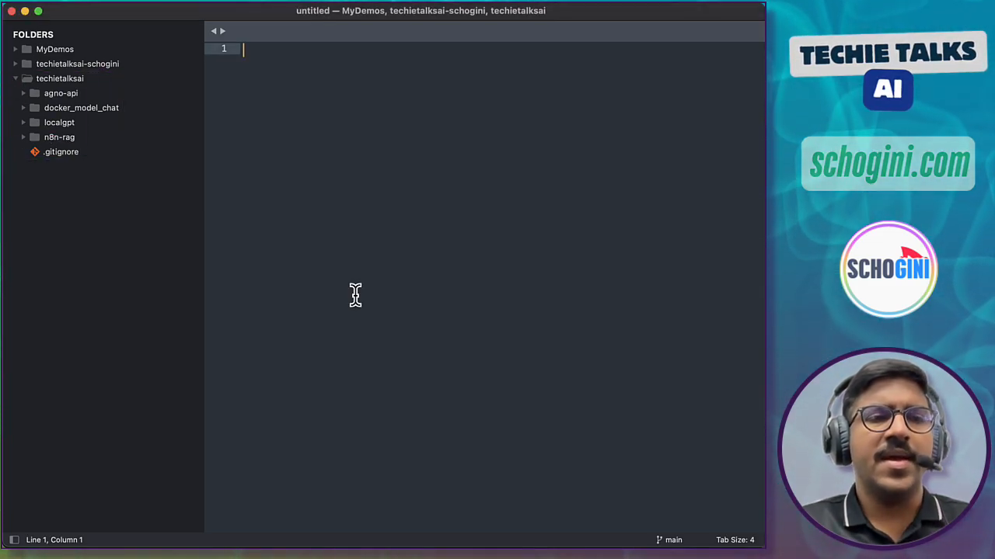
click(23, 138)
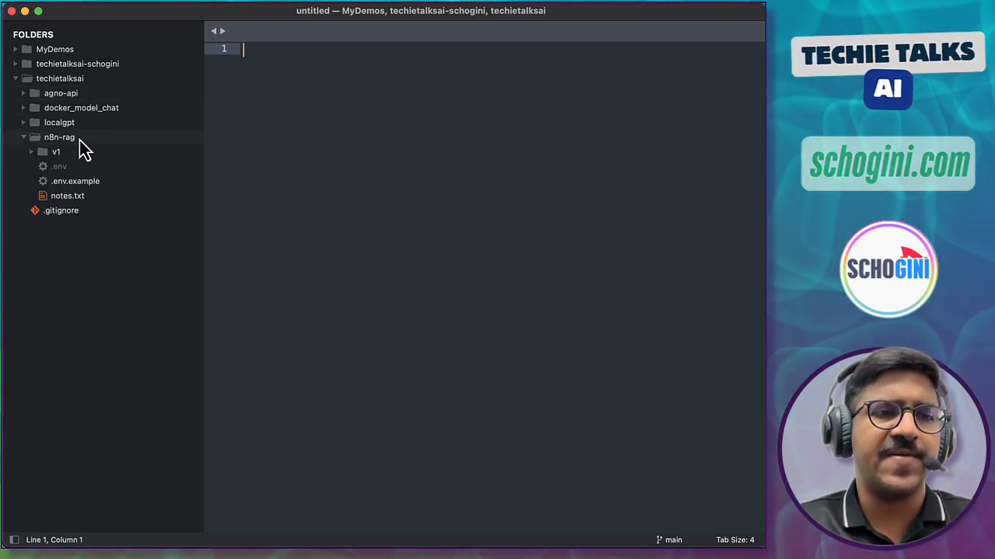
click(31, 153)
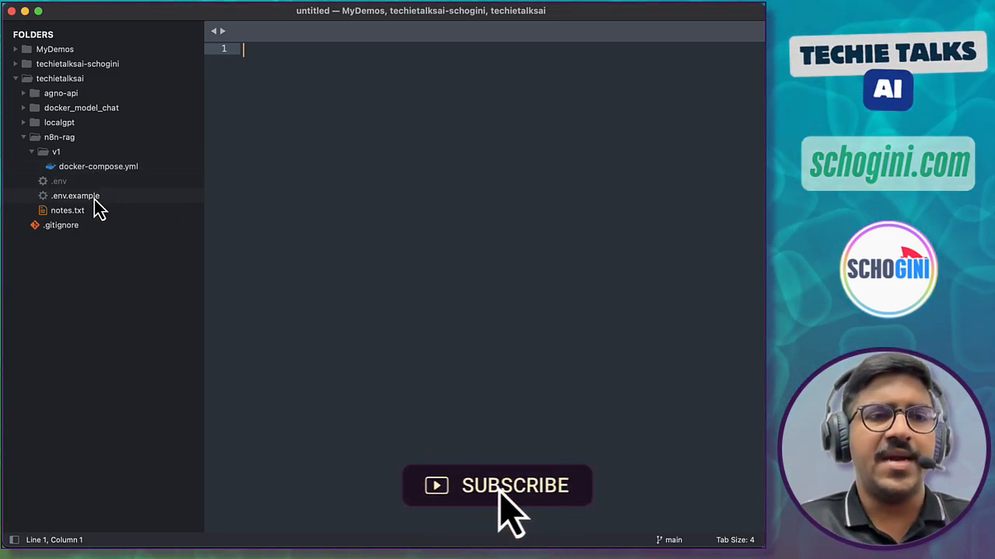
Examine which files the n8n-rag project holds: .env, .env.example, notes.txt and v1's docker-compose.yml
key(ctrl+shift+a)
mouse_move(31, 175)
mouse_down()
mouse_move(43, 191)
mouse_move(76, 191)
mouse_up()
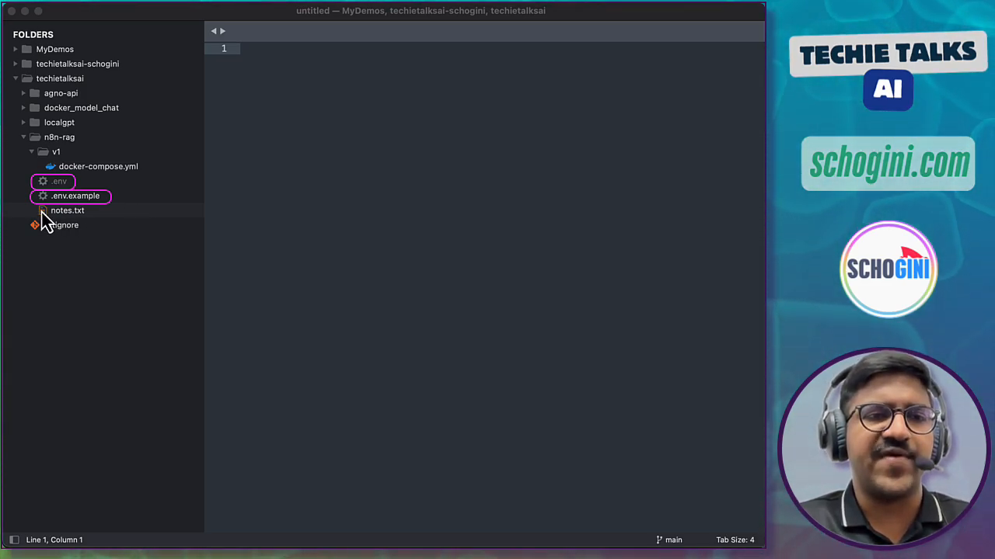
drag(61, 217, 94, 219)
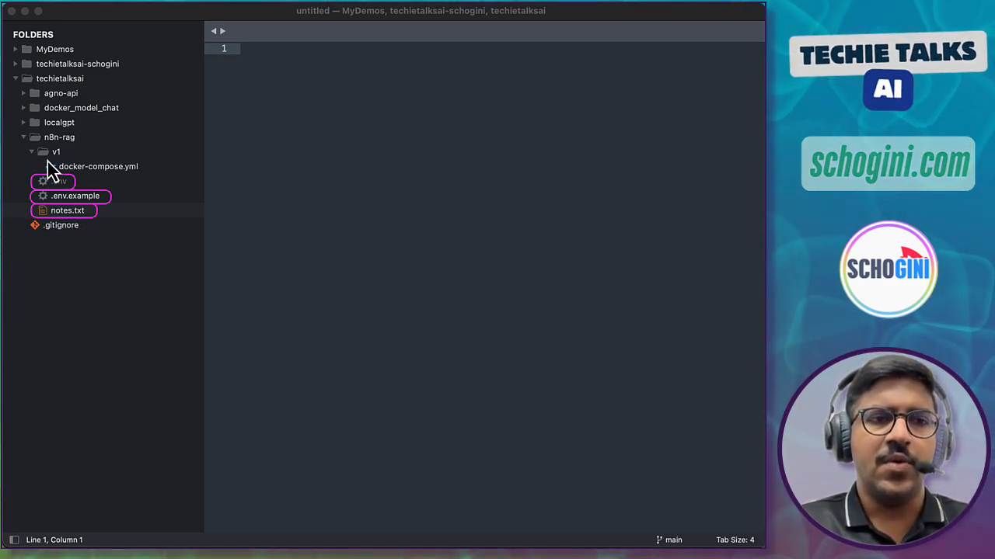
mouse_move(45, 160)
mouse_down()
mouse_move(71, 174)
mouse_move(147, 176)
mouse_up()
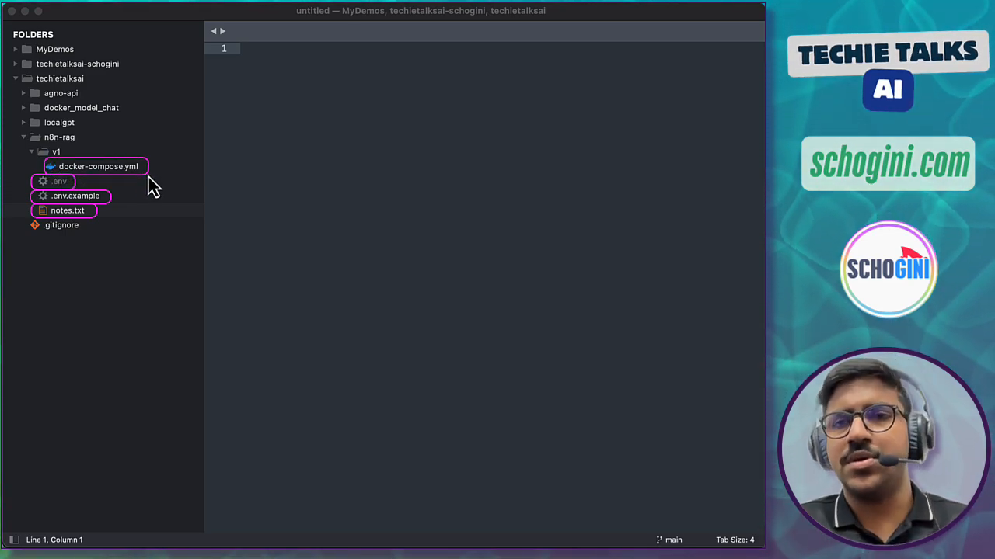
key(Escape)
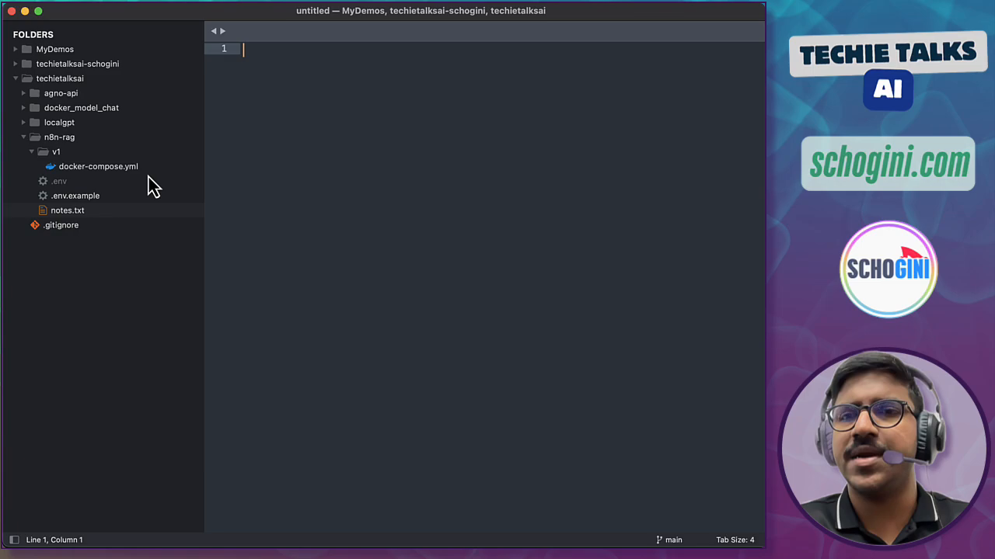
Open docker-compose.yml from the v1 folder and examine its top-level volumes and networks definitions
click(137, 168)
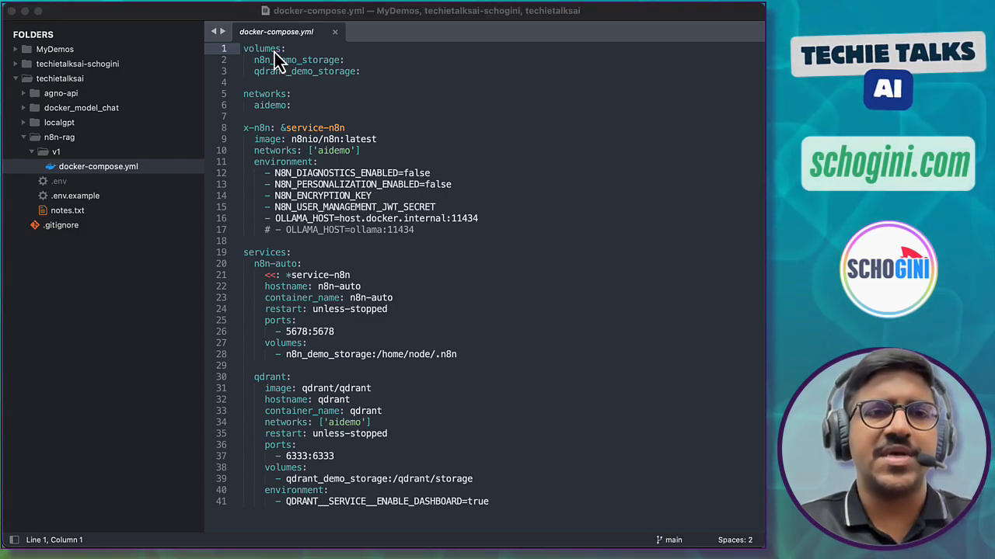
mouse_move(242, 43)
mouse_down()
mouse_move(269, 72)
mouse_move(364, 84)
mouse_up()
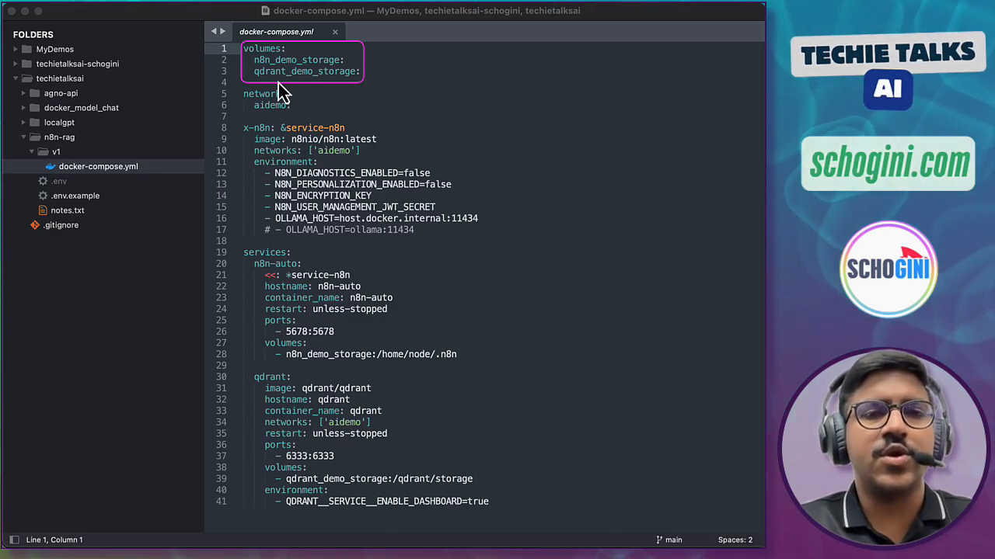
drag(251, 57, 348, 68)
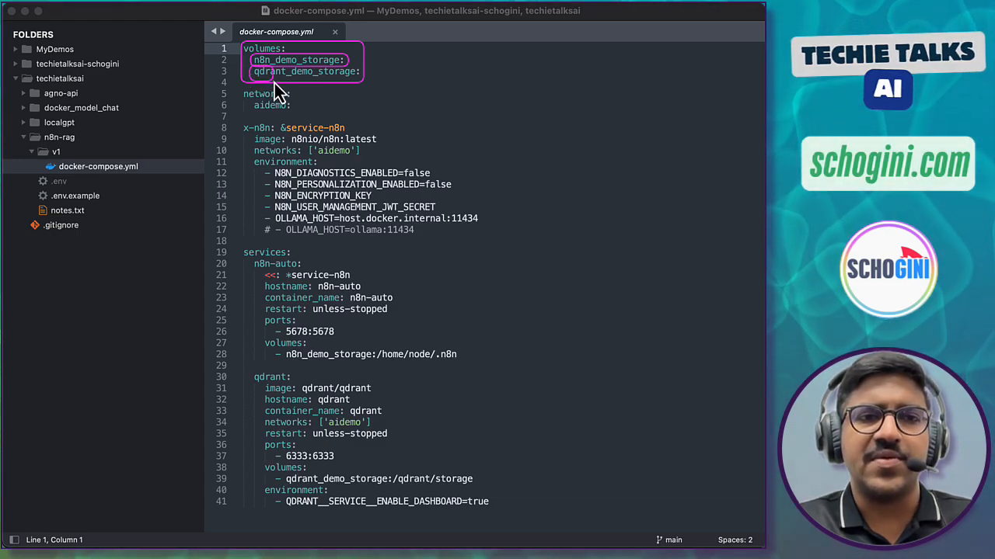
drag(251, 72, 361, 82)
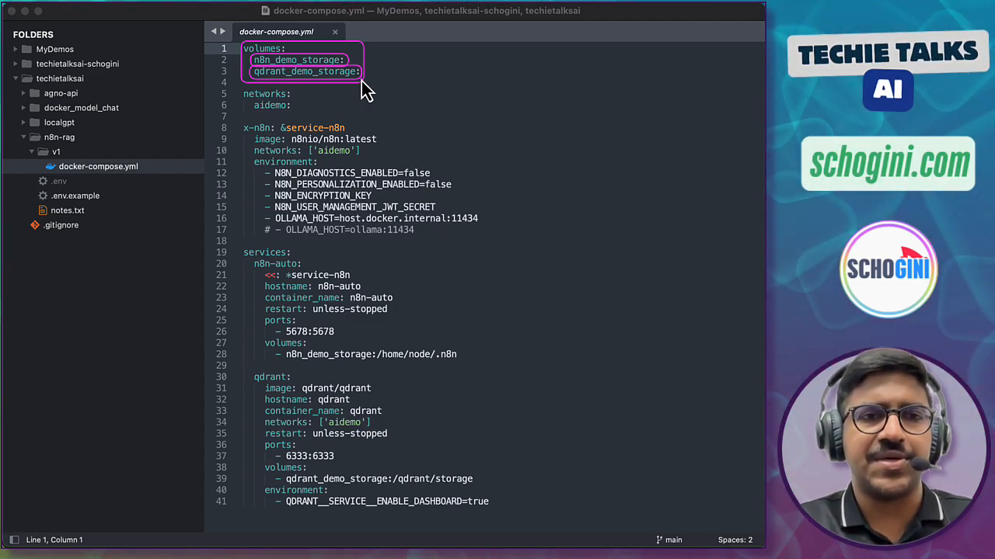
key(Escape)
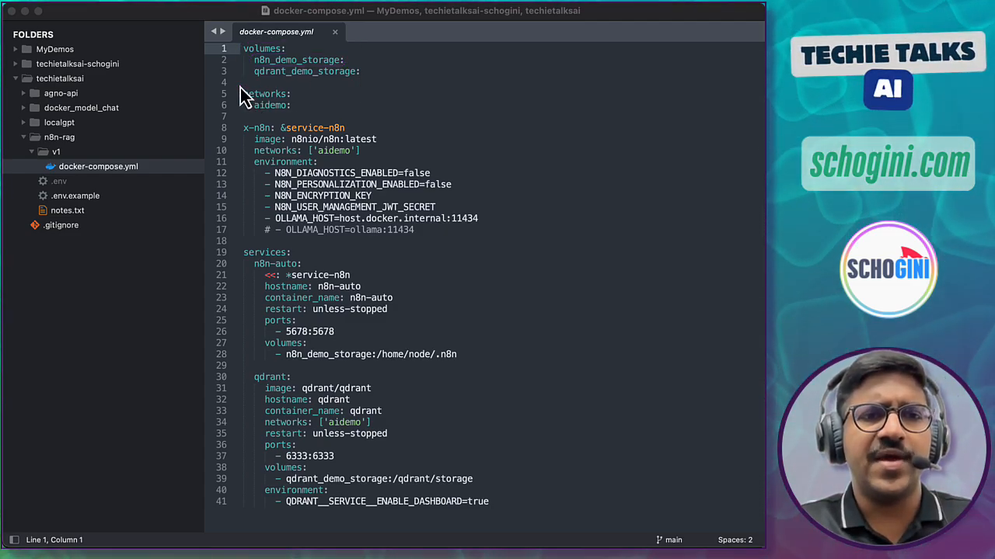
drag(239, 86, 308, 116)
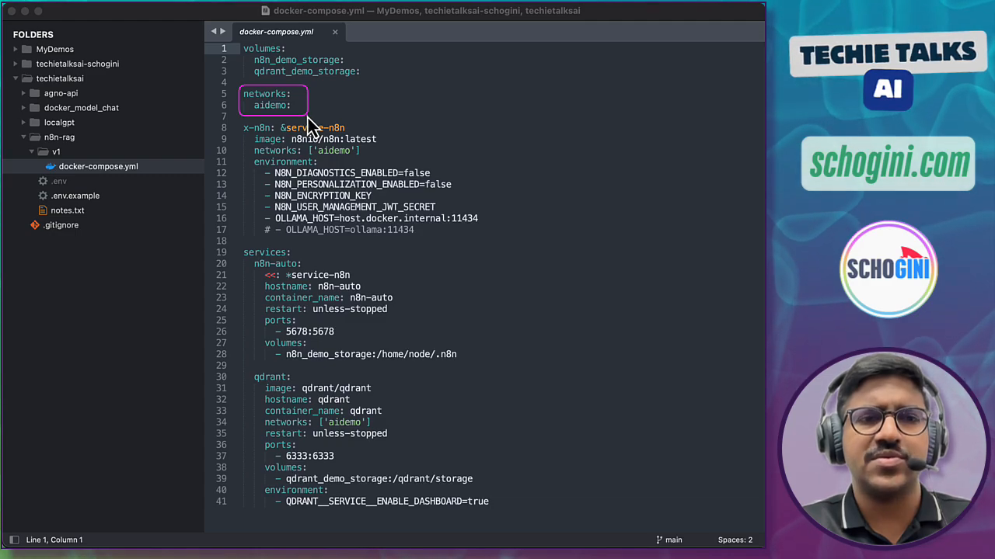
drag(253, 101, 293, 112)
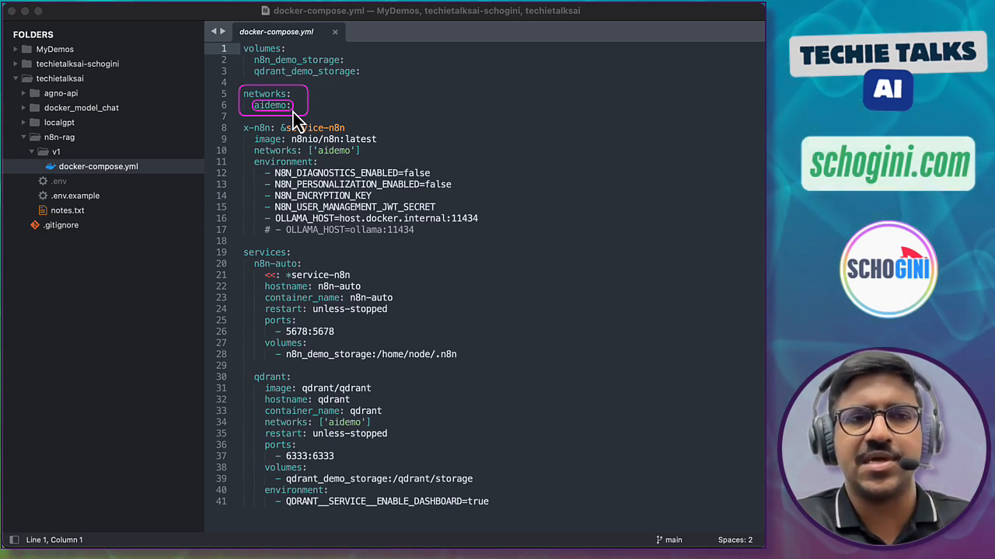
key(Escape)
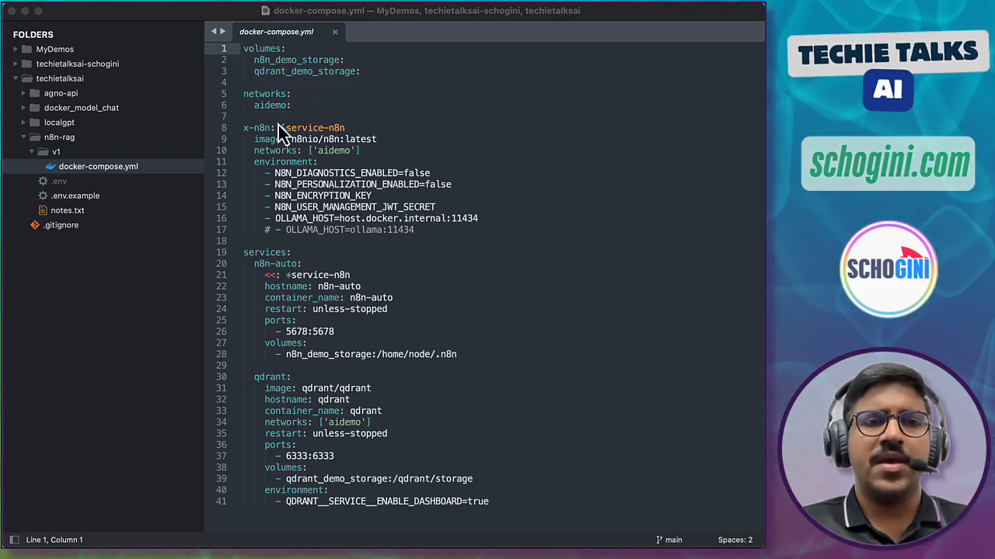
Examine the shared x-n8n block in docker-compose.yml, including its anchor, image, network, environment variables and OLLAMA_HOST options
mouse_move(240, 124)
mouse_down()
mouse_move(328, 224)
mouse_move(412, 247)
mouse_move(486, 245)
mouse_up()
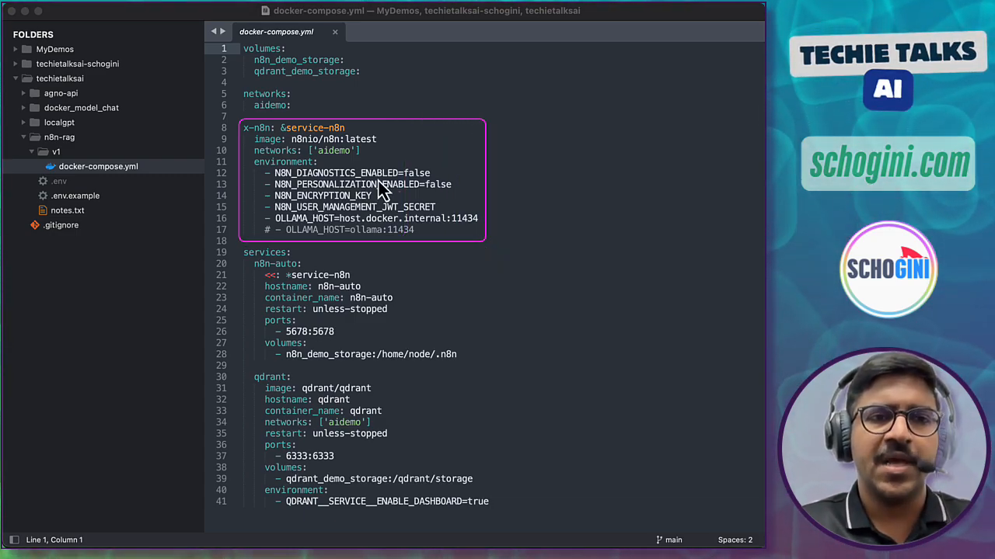
mouse_move(241, 124)
mouse_down()
mouse_move(252, 135)
mouse_move(354, 141)
mouse_up()
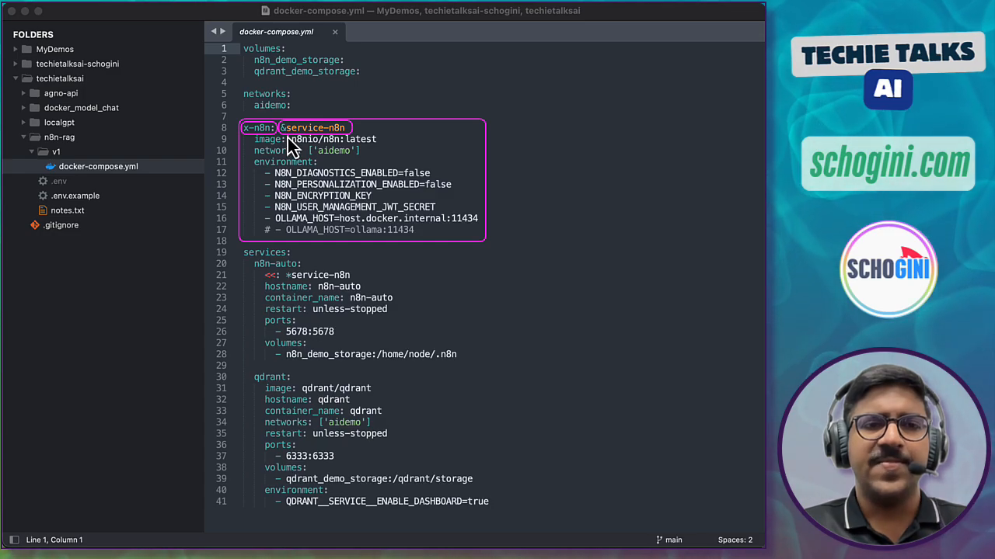
drag(287, 134, 382, 146)
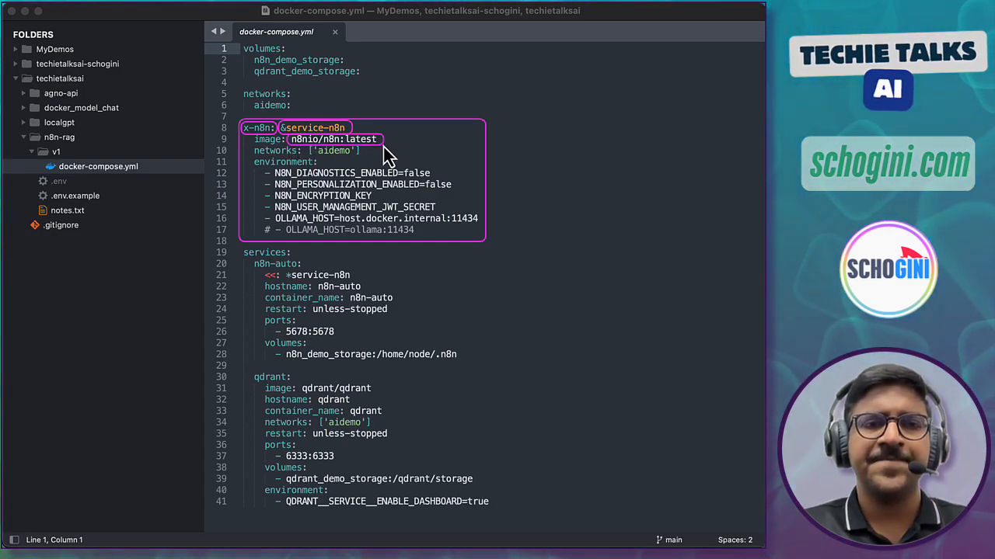
mouse_move(250, 146)
mouse_down()
mouse_move(267, 160)
mouse_move(362, 156)
mouse_up()
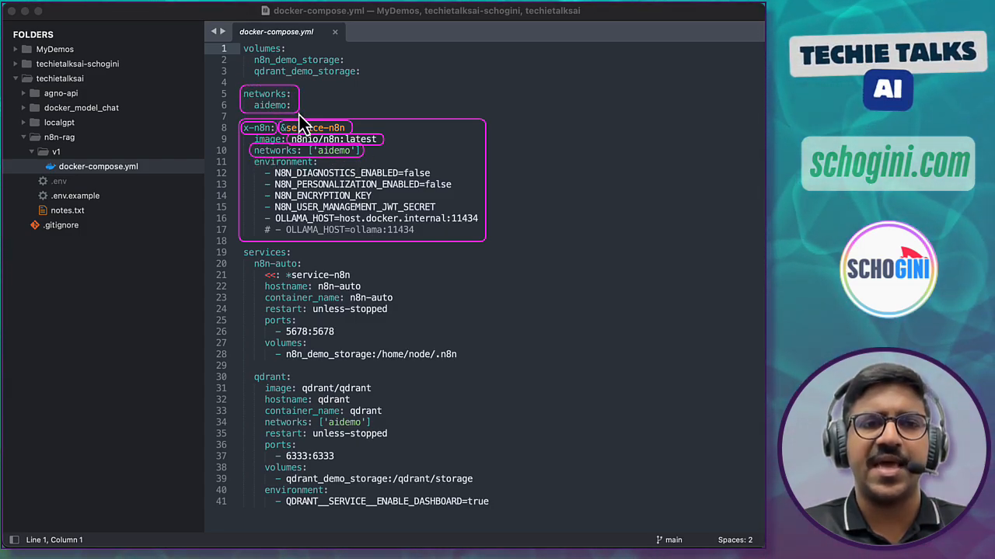
key(super+z)
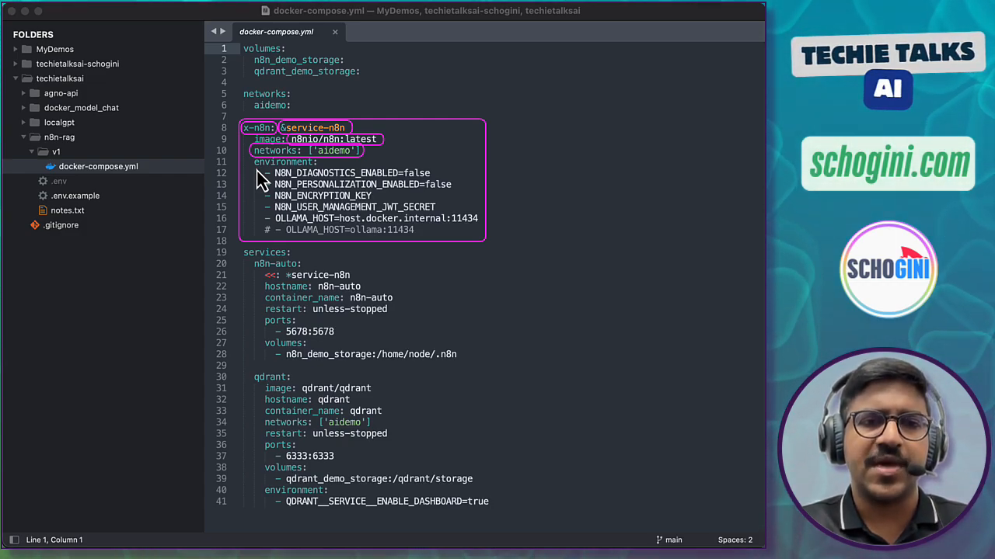
mouse_move(267, 178)
mouse_down()
mouse_move(412, 217)
mouse_move(464, 214)
mouse_up()
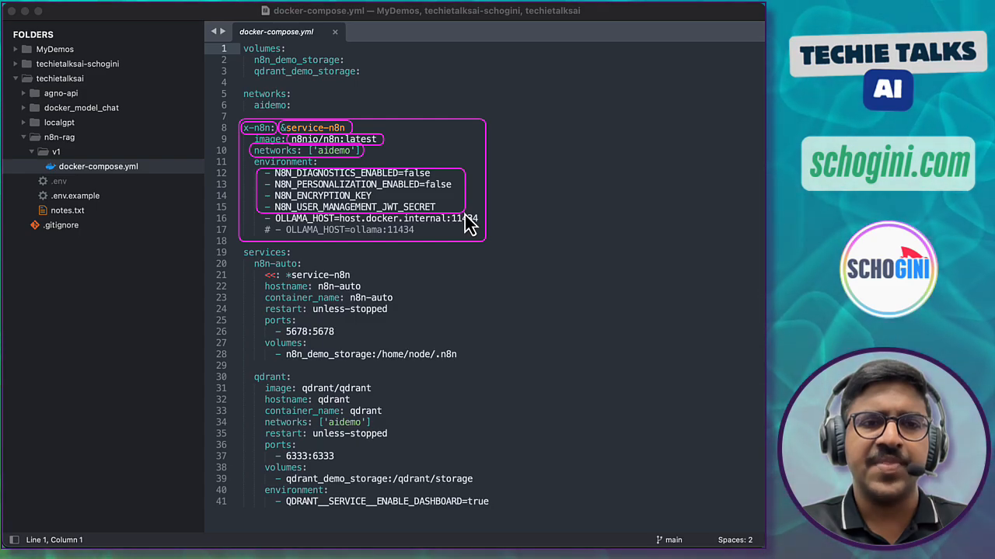
mouse_move(265, 223)
mouse_down()
mouse_move(288, 234)
mouse_move(486, 235)
mouse_up()
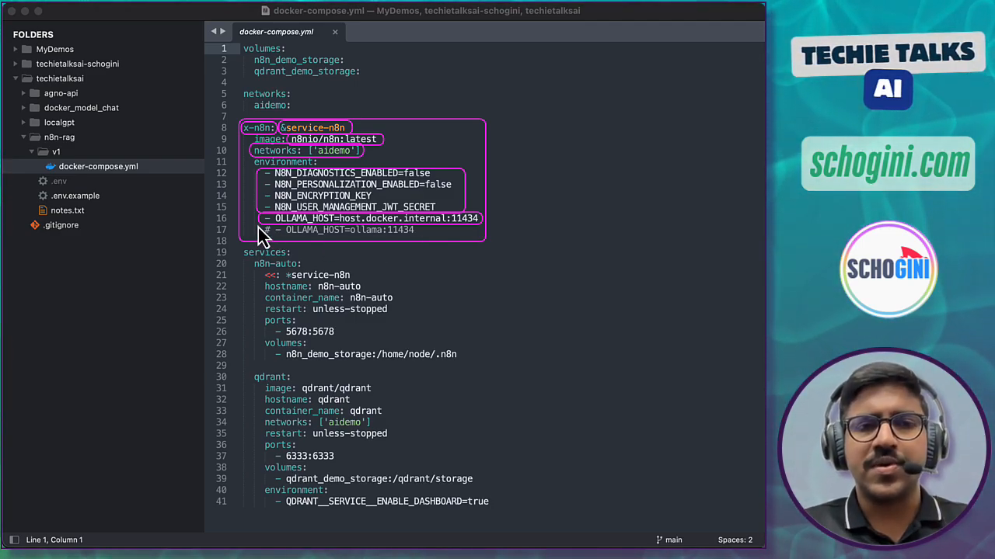
drag(260, 227, 420, 237)
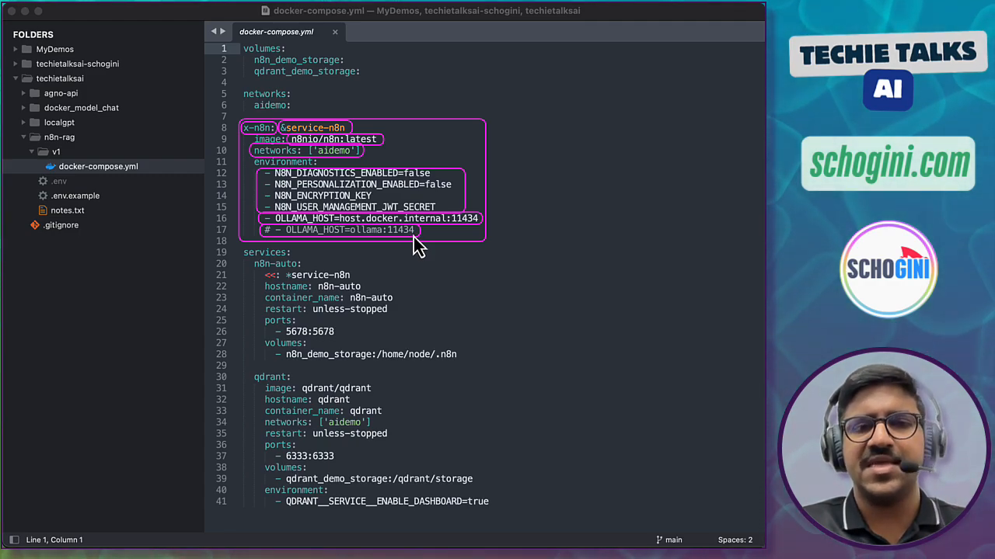
key(Escape)
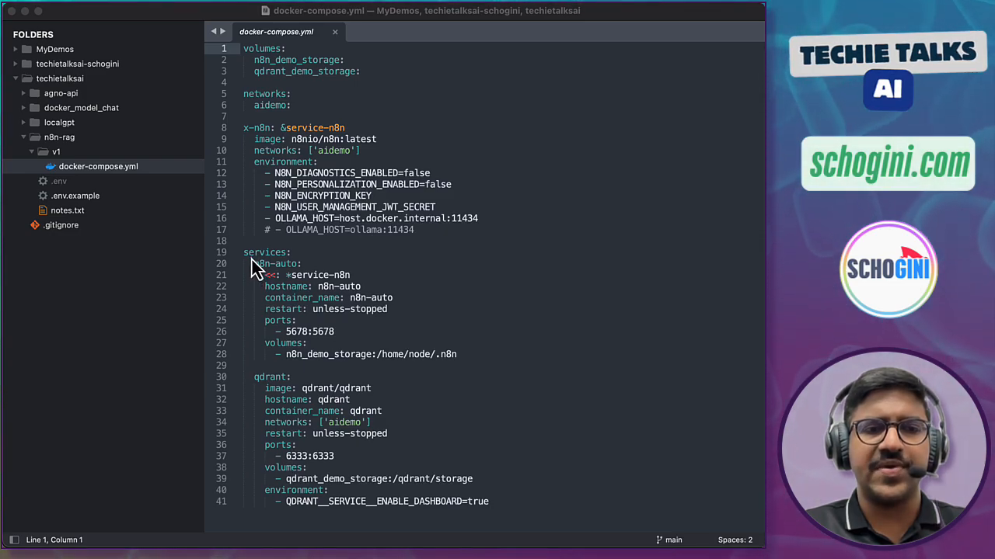
Examine the n8n-auto and qdrant service blocks and how n8n-auto merges the shared service-n8n anchor from x-n8n
mouse_move(251, 260)
mouse_down()
mouse_move(330, 322)
mouse_move(435, 367)
mouse_move(466, 365)
mouse_up()
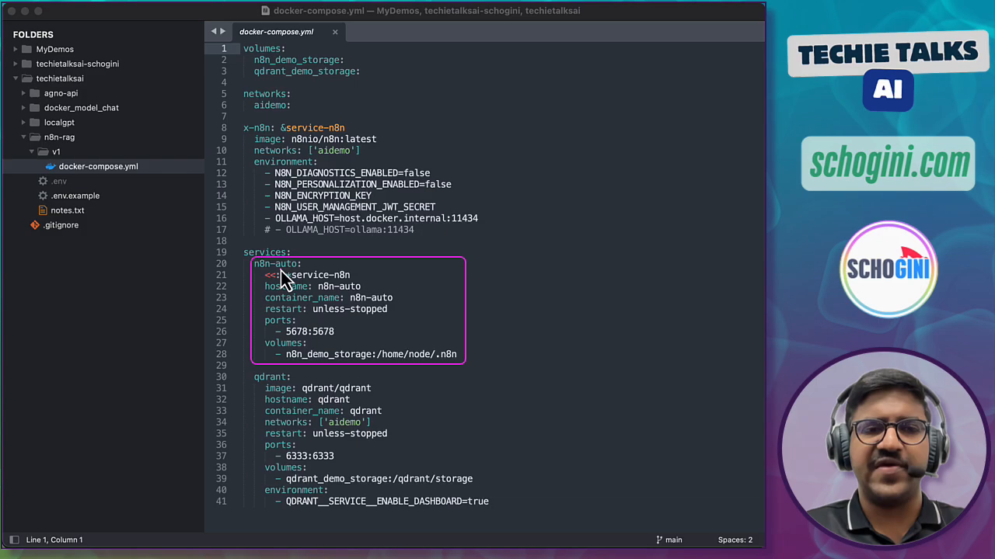
mouse_move(251, 369)
mouse_down()
mouse_move(427, 502)
mouse_move(494, 516)
mouse_up()
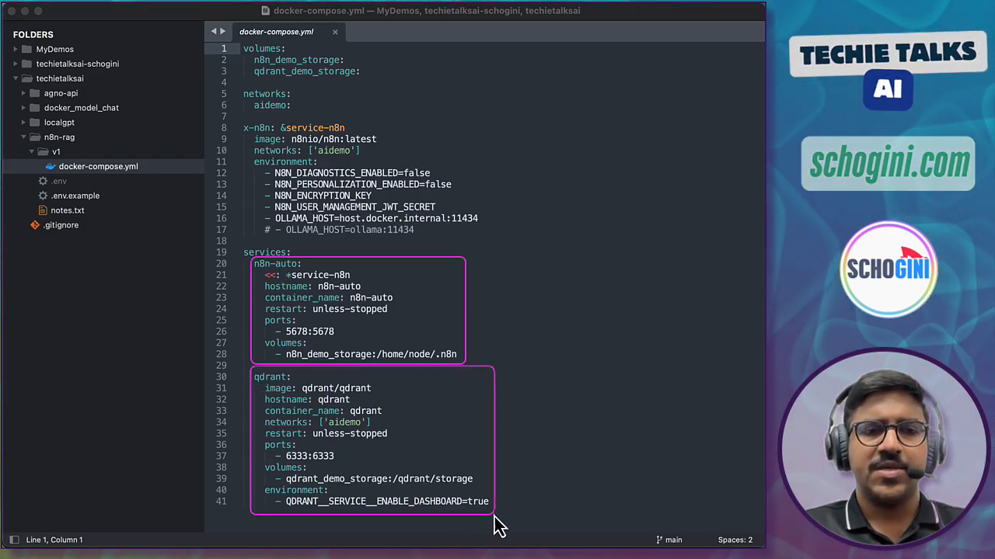
key(super+z)
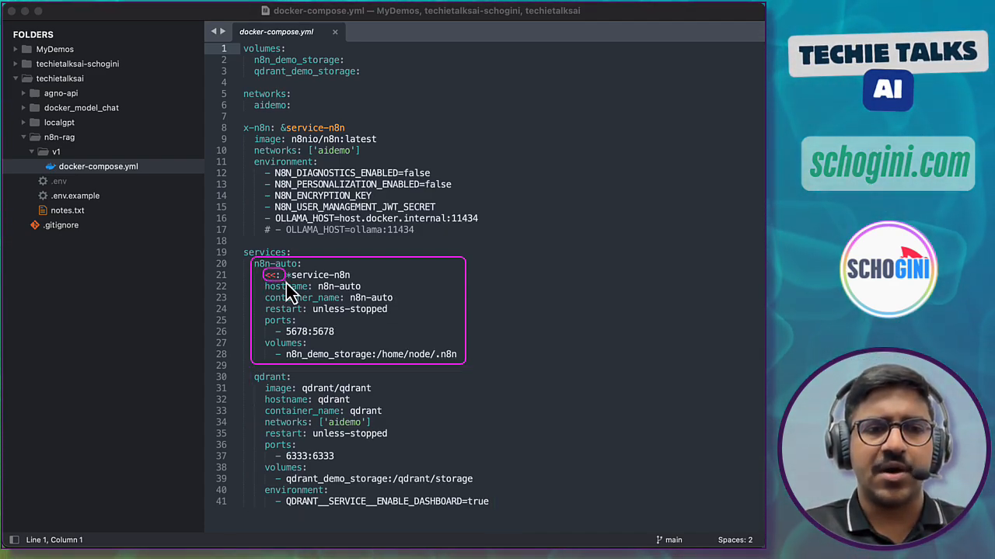
mouse_move(286, 284)
mouse_down()
mouse_move(352, 282)
mouse_move(465, 145)
mouse_move(356, 134)
mouse_move(366, 130)
mouse_move(358, 138)
mouse_up()
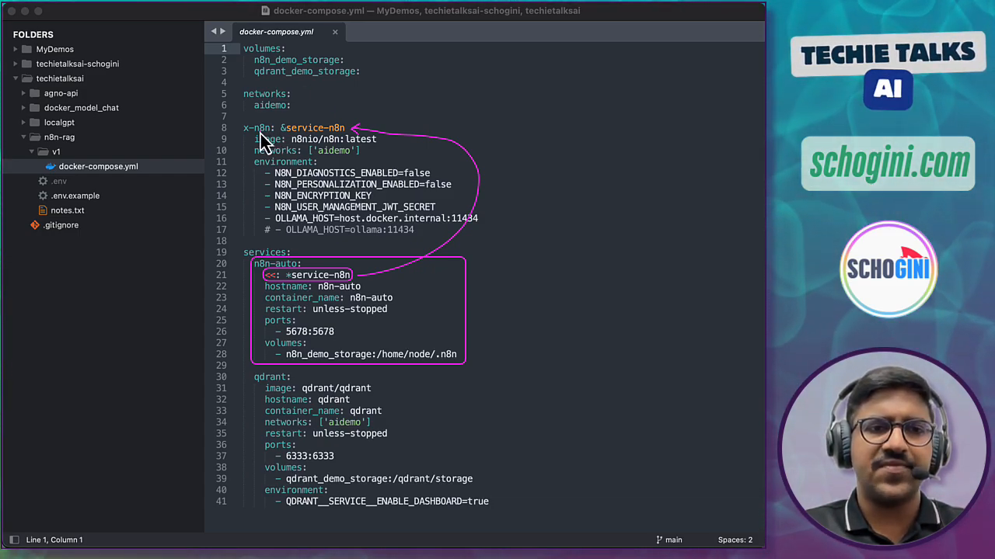
drag(260, 134, 249, 238)
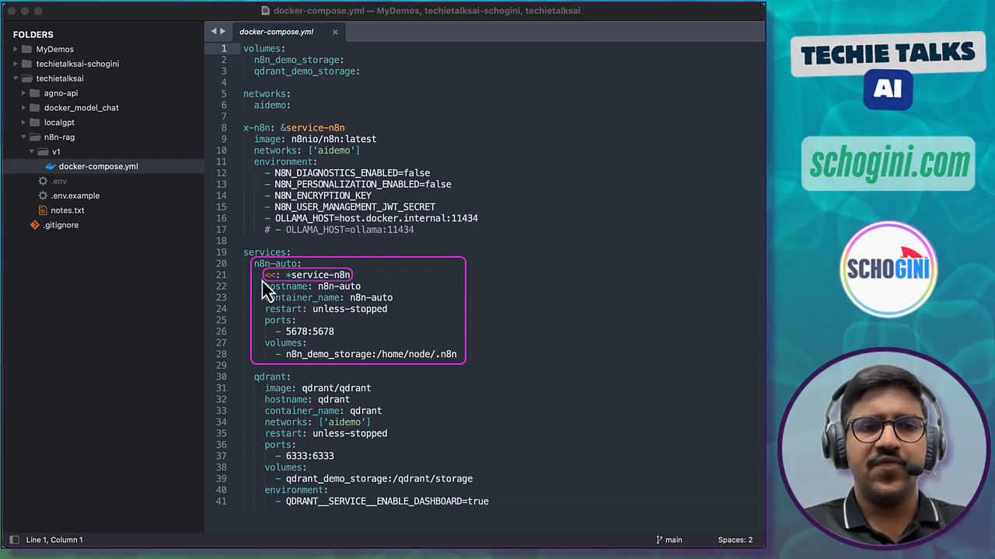
Examine the n8n-auto service's hostname, container name, restart policy, port mapping and storage volume, tracing the volume to its top-level definition
mouse_move(262, 281)
mouse_down()
mouse_move(275, 295)
mouse_move(368, 297)
mouse_up()
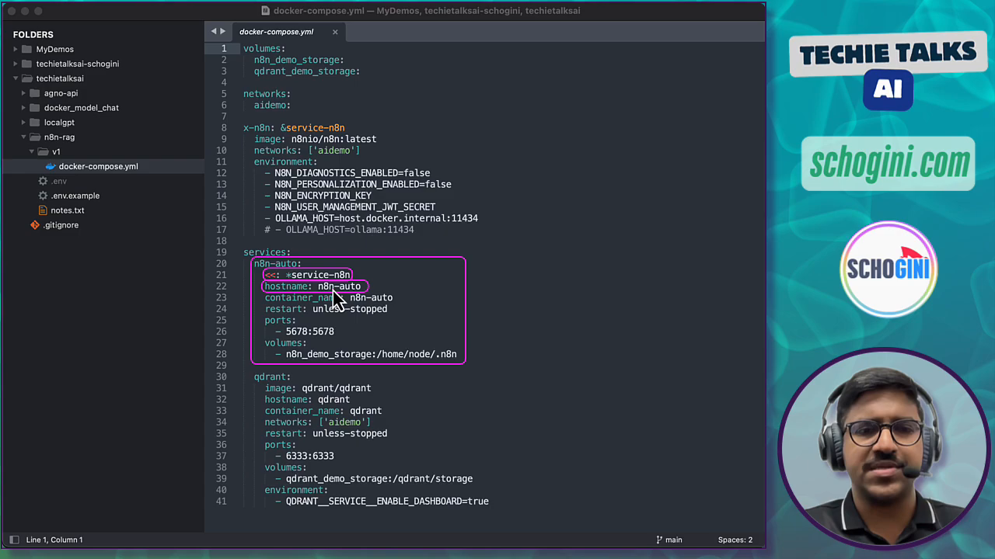
drag(314, 282, 362, 292)
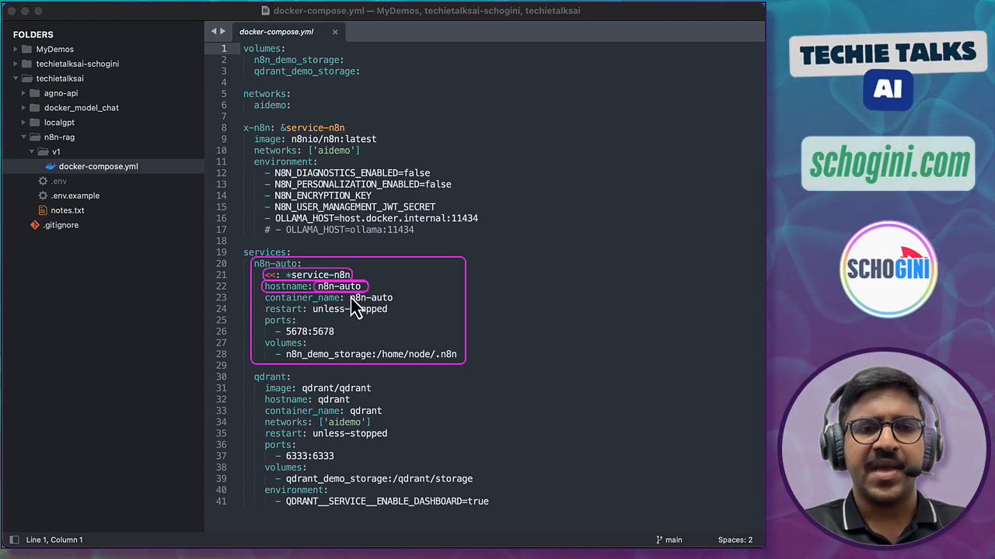
drag(349, 293, 395, 304)
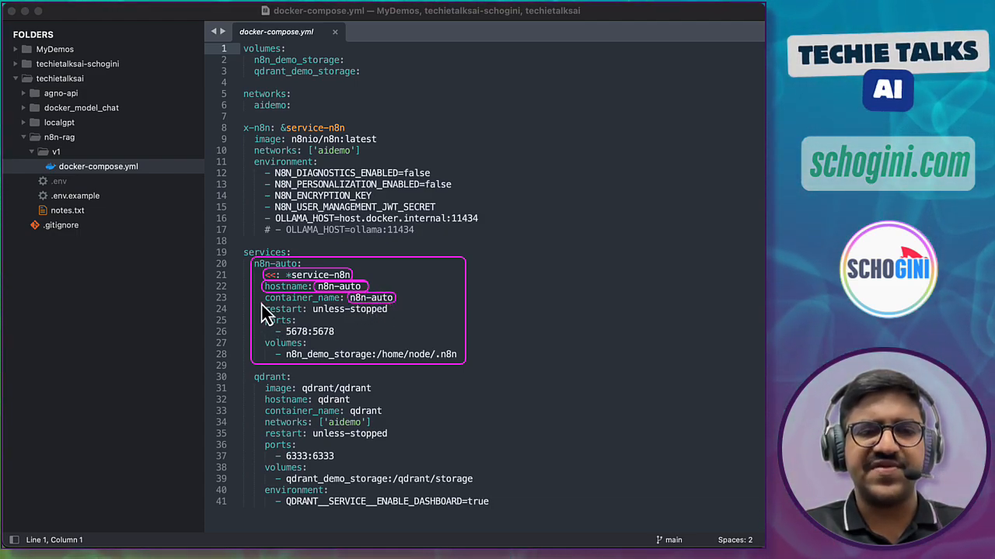
drag(262, 306, 392, 316)
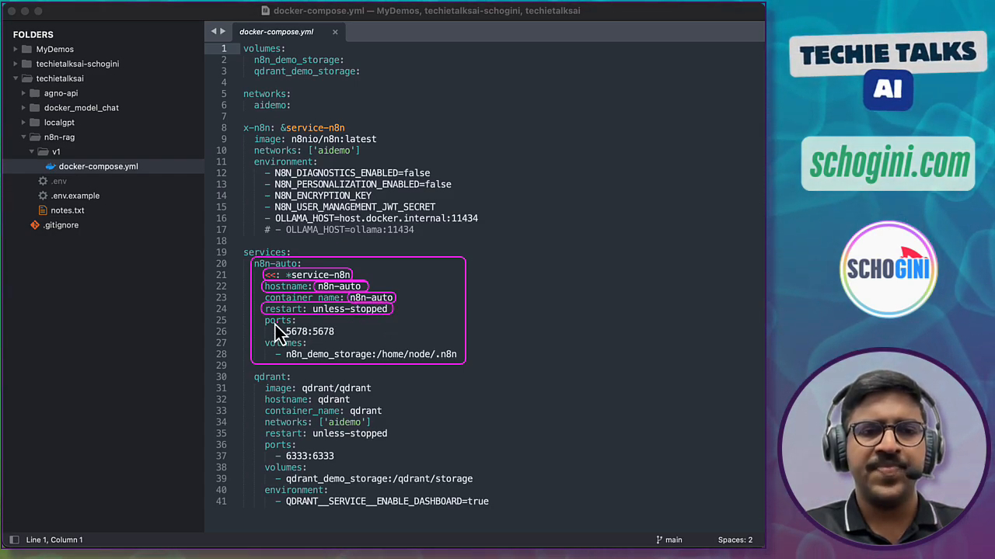
drag(263, 314, 342, 348)
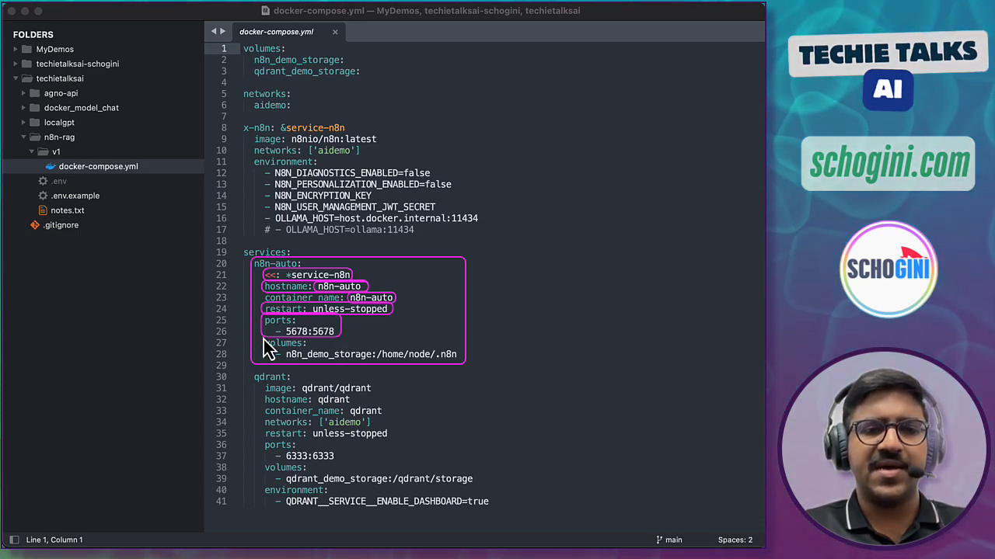
mouse_move(262, 340)
mouse_down()
mouse_move(275, 355)
mouse_move(325, 367)
mouse_move(466, 365)
mouse_up()
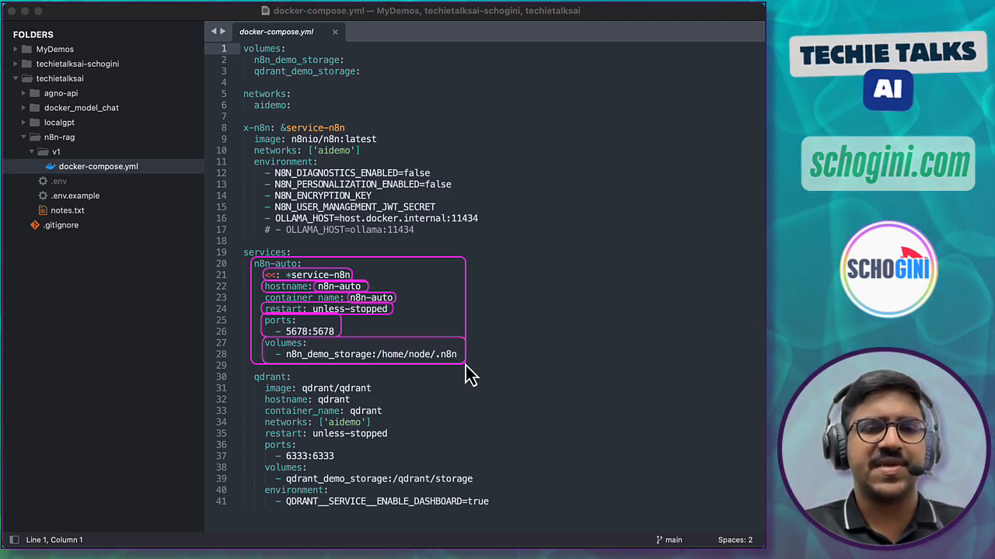
mouse_move(360, 344)
mouse_down()
mouse_move(459, 51)
mouse_move(350, 58)
mouse_move(361, 61)
mouse_up()
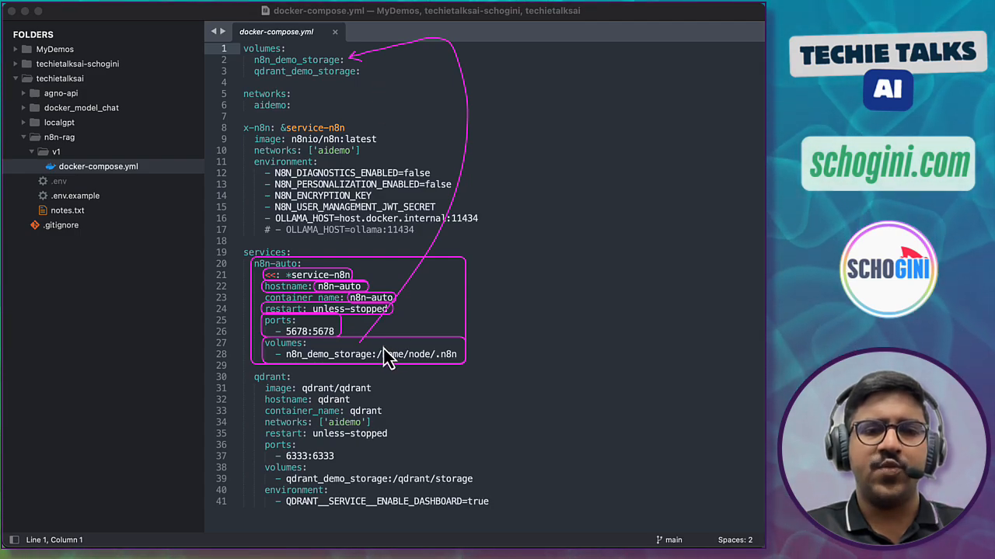
drag(378, 349, 458, 349)
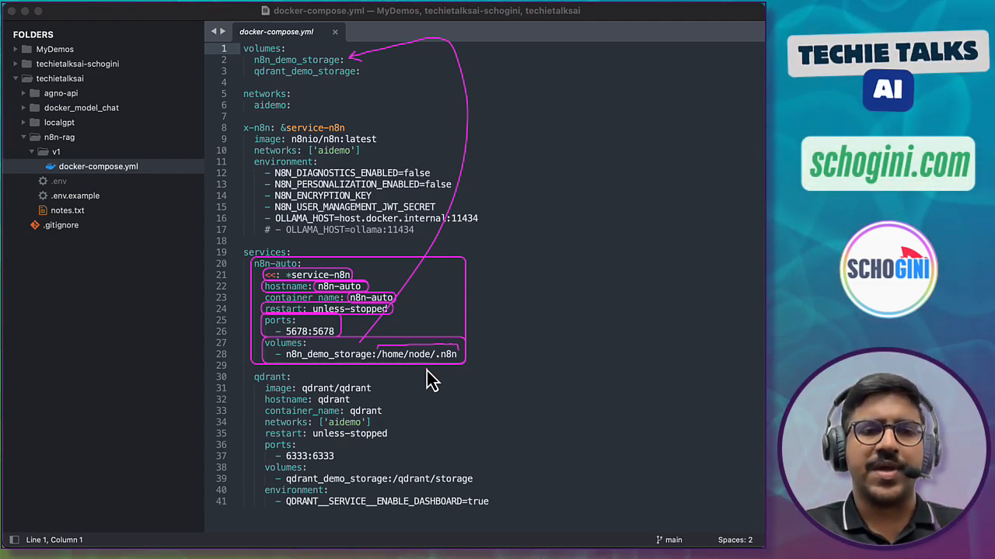
key(Escape)
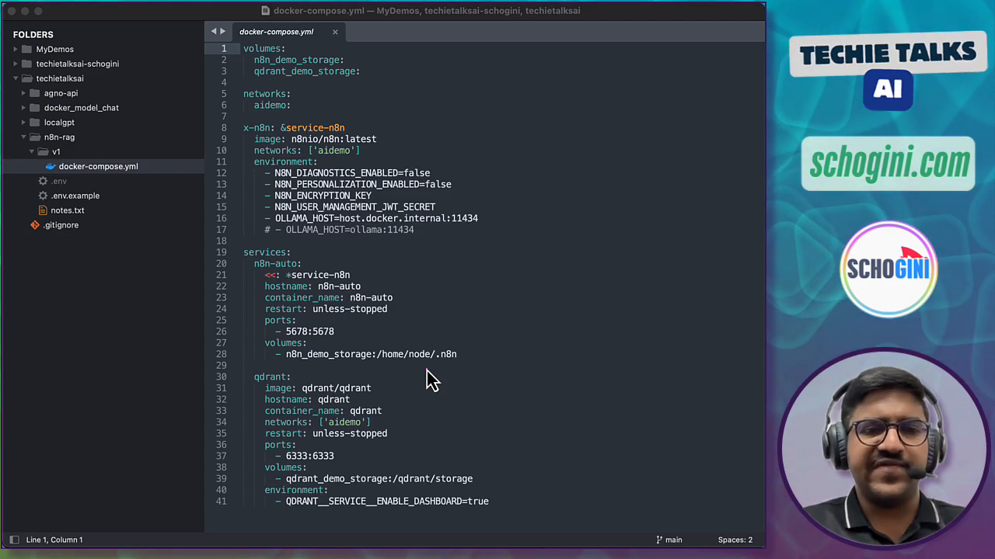
Examine the qdrant service's image, hostname, container name and network, comparing the network with the top-level networks definition
mouse_move(252, 370)
mouse_down()
mouse_move(276, 392)
mouse_move(412, 456)
mouse_move(473, 516)
mouse_move(501, 523)
mouse_up()
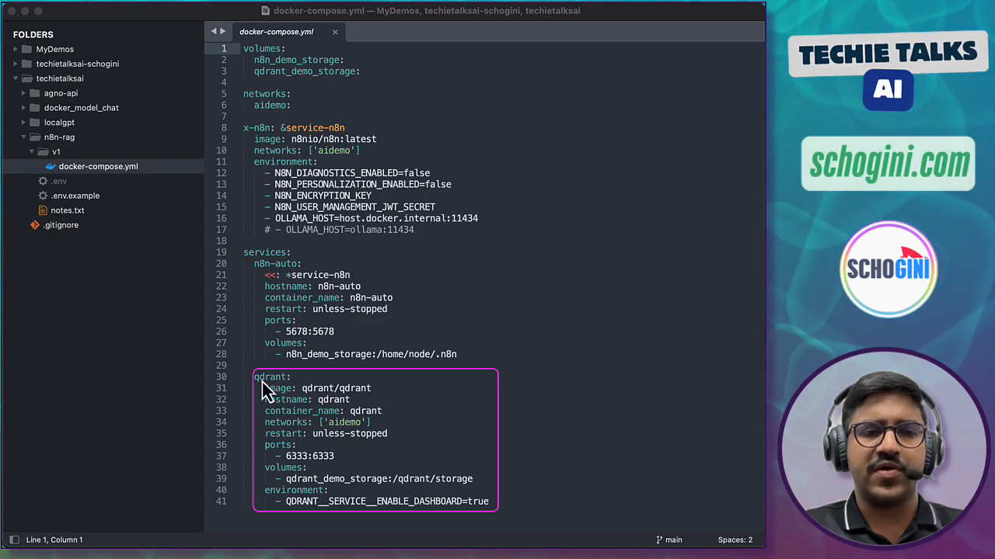
mouse_move(262, 382)
mouse_down()
mouse_move(289, 409)
mouse_move(379, 407)
mouse_up()
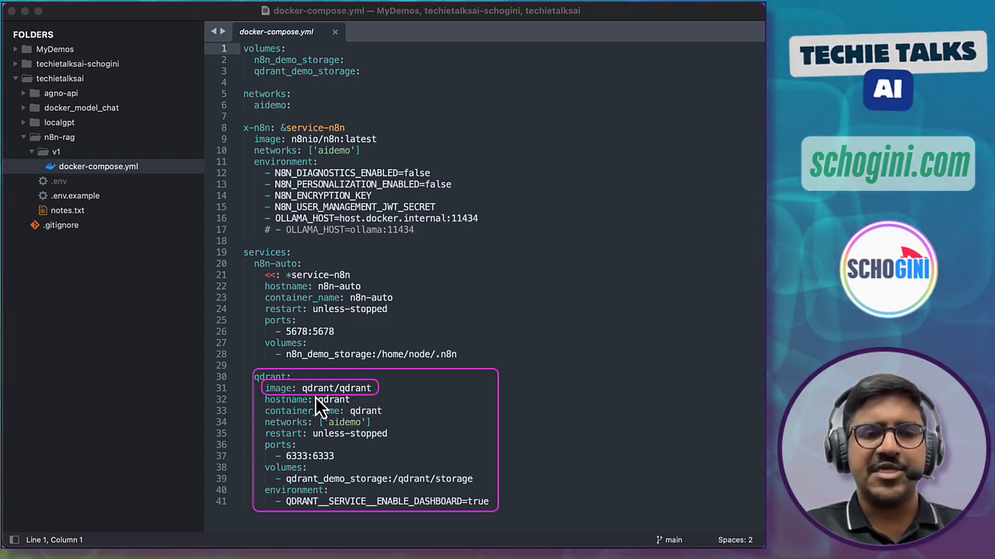
mouse_move(315, 394)
mouse_down()
mouse_move(333, 411)
mouse_move(386, 418)
mouse_up()
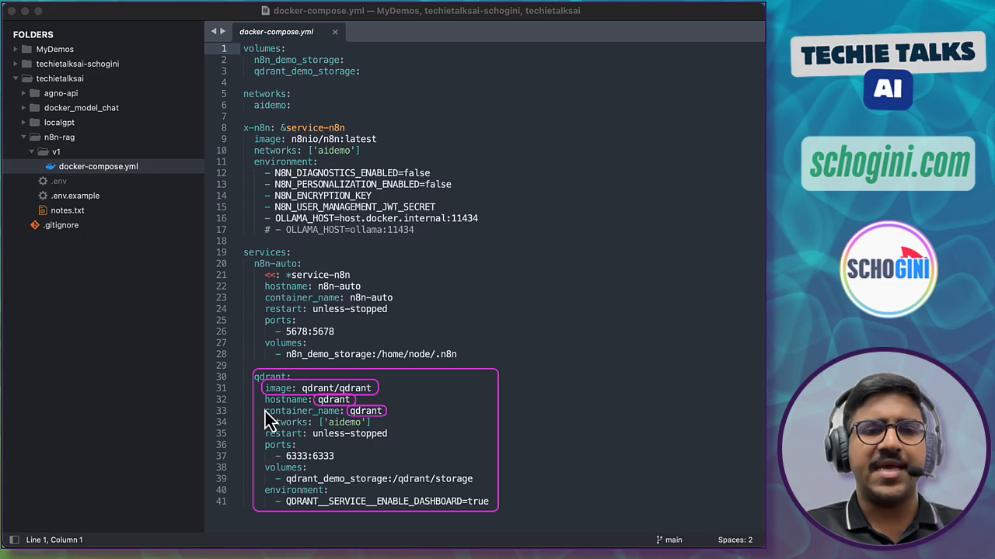
drag(263, 417, 376, 428)
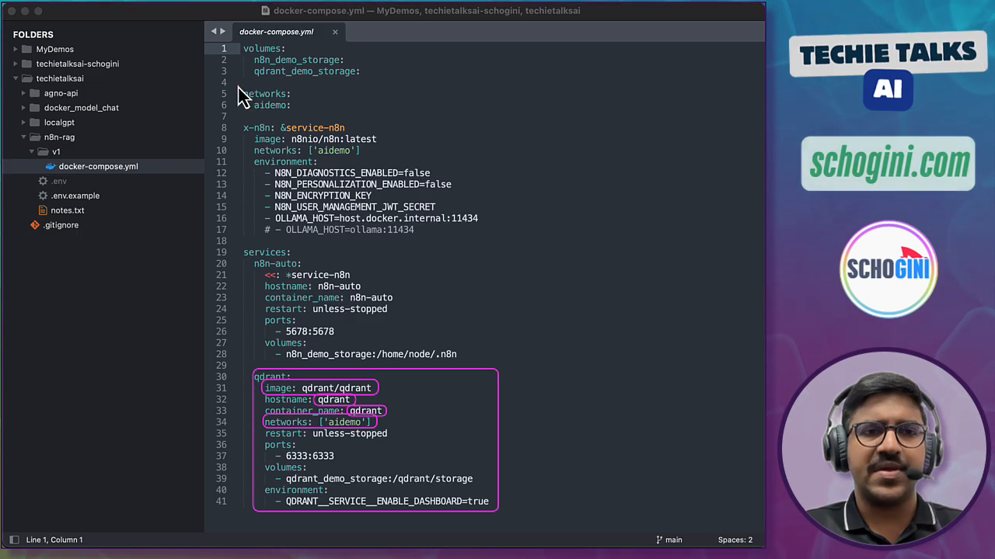
drag(238, 87, 294, 114)
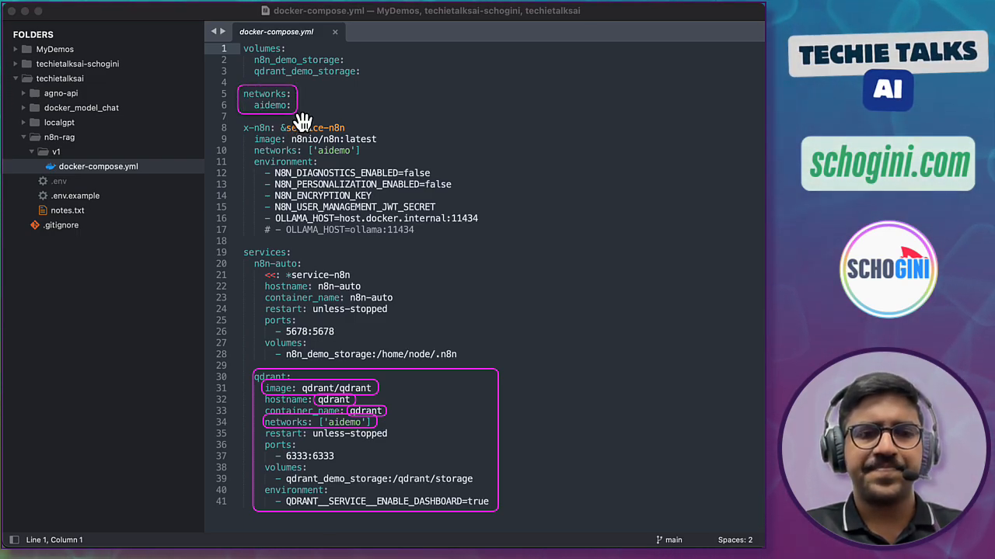
key(super+z)
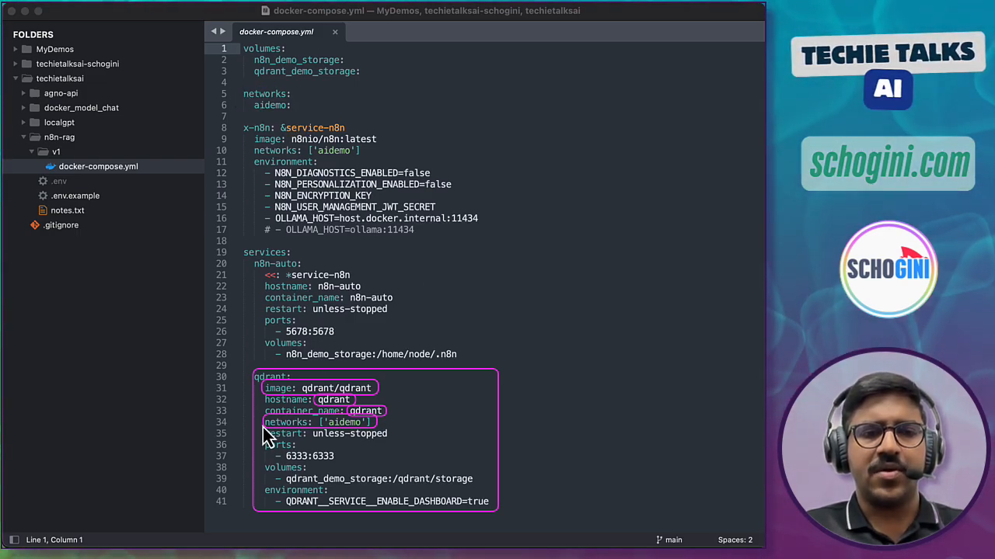
Examine the qdrant service's restart policy, port mapping, storage volume and dashboard environment variable, matching the volume to its top-level definition
mouse_move(264, 428)
mouse_down()
mouse_move(291, 453)
mouse_move(394, 469)
mouse_up()
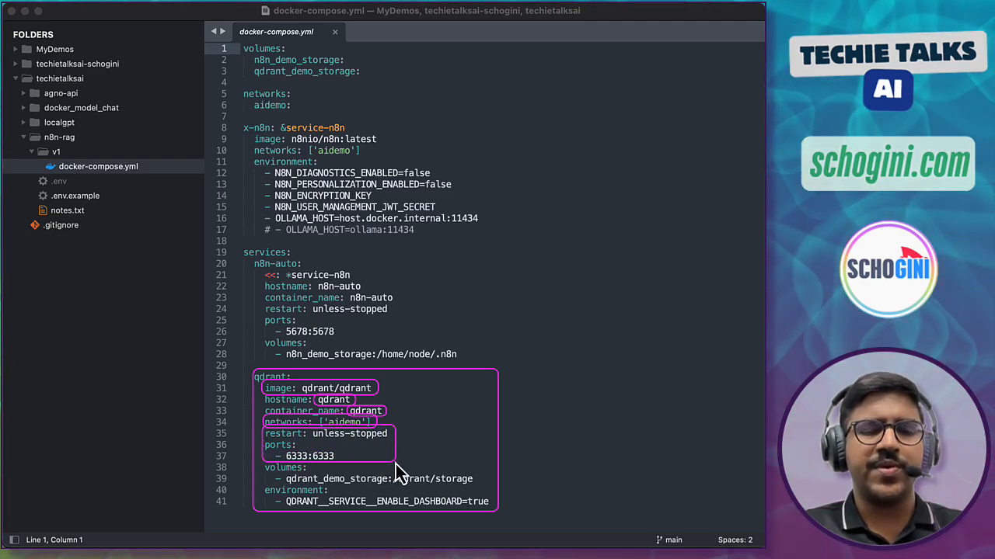
drag(282, 449, 338, 464)
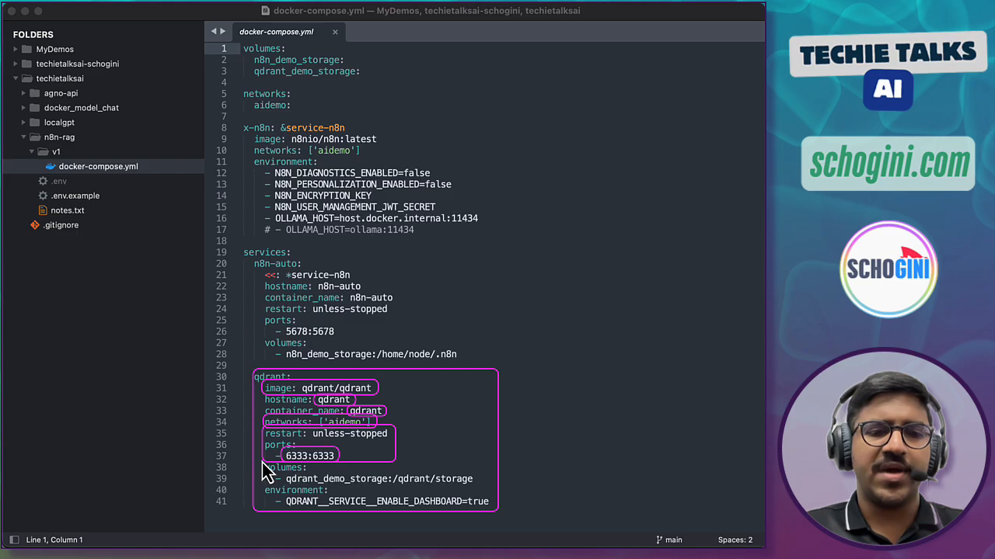
drag(261, 462, 297, 486)
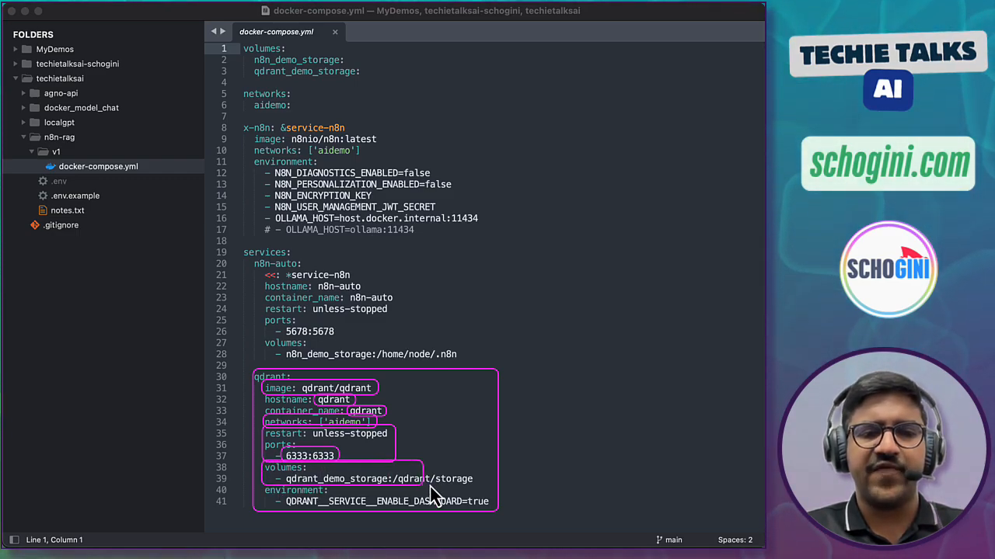
drag(430, 487, 477, 487)
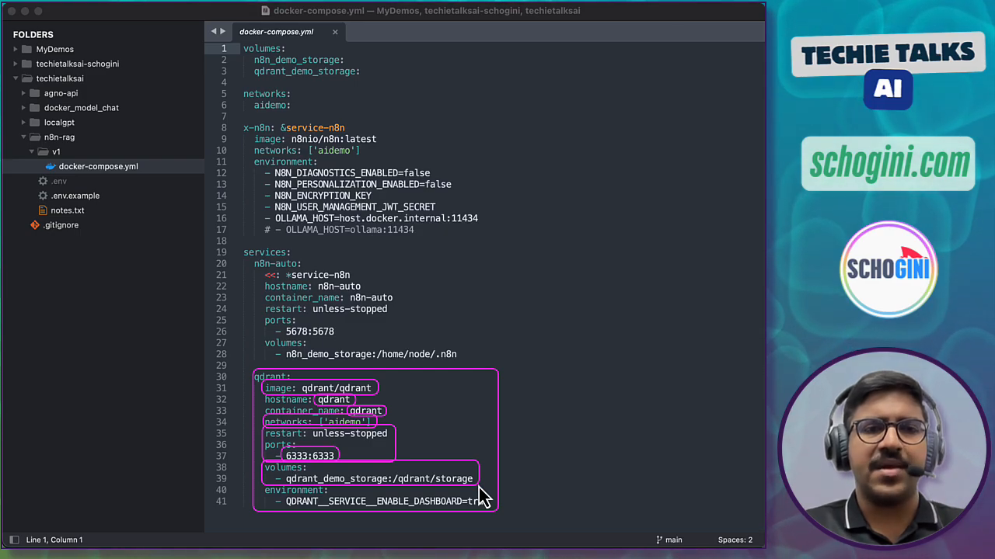
mouse_move(256, 65)
mouse_down()
mouse_move(270, 77)
mouse_move(365, 78)
mouse_up()
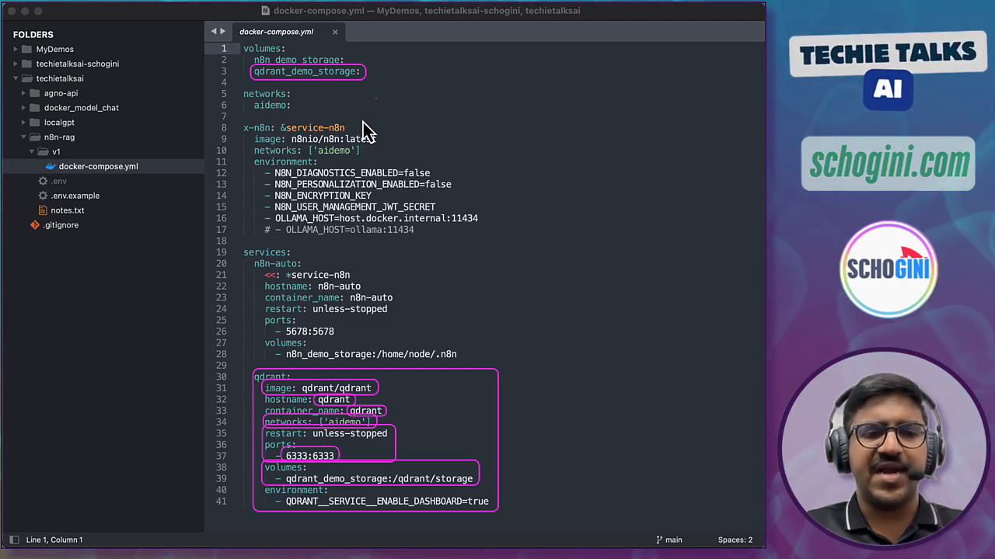
mouse_move(264, 485)
mouse_down()
mouse_move(273, 532)
mouse_move(345, 517)
mouse_move(502, 518)
mouse_up()
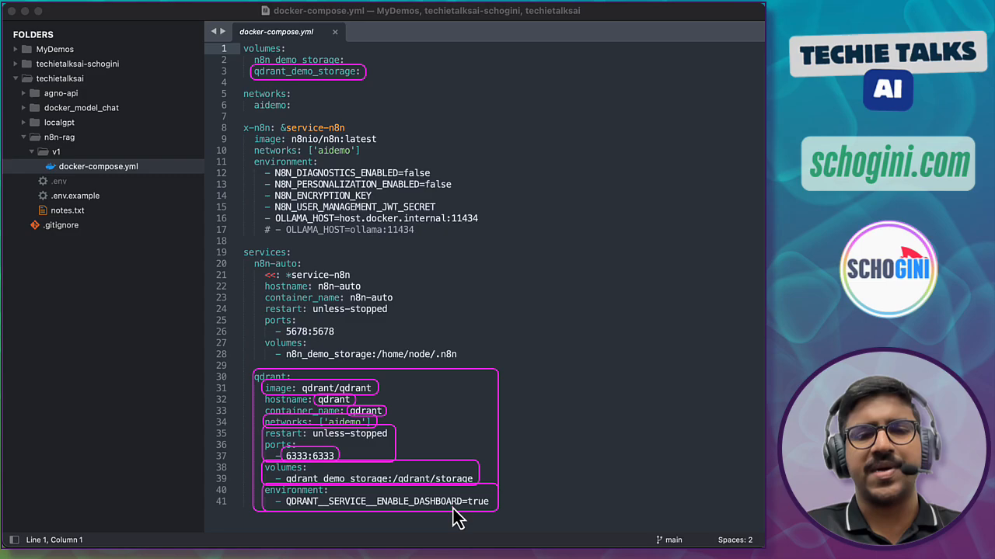
Switch to Terminal and change the working directory to n8n-rag/v1
key(super+Tab)
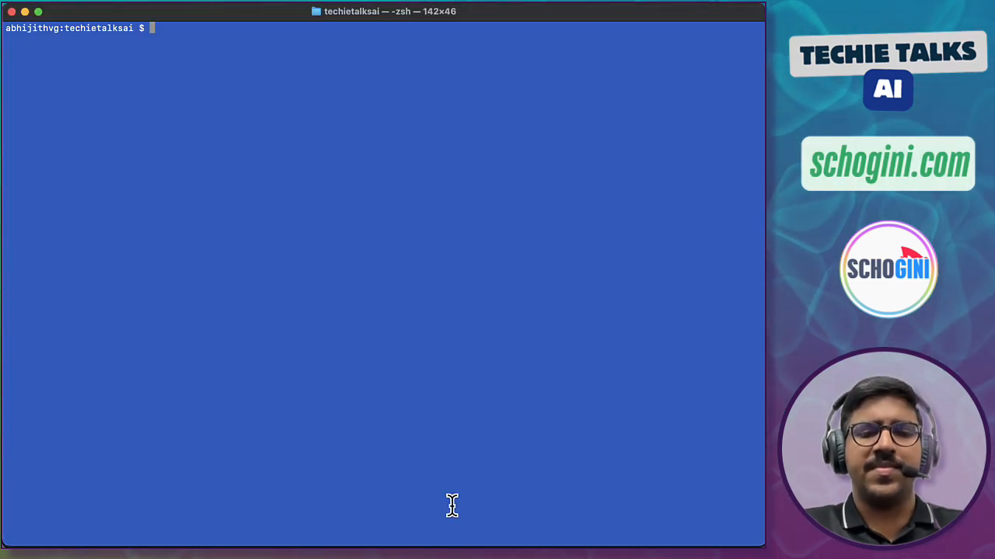
text(cd n)
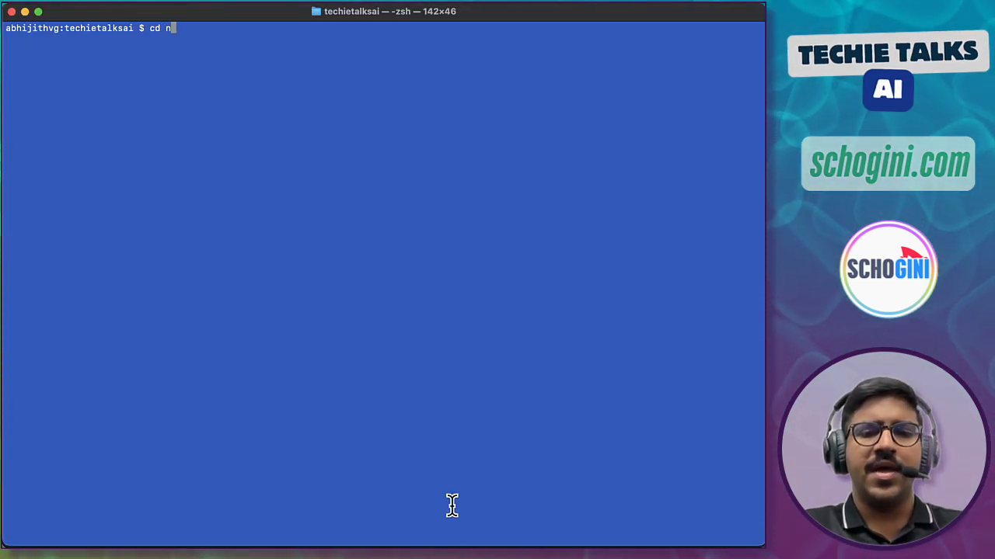
text(8n-r)
key(Tab)
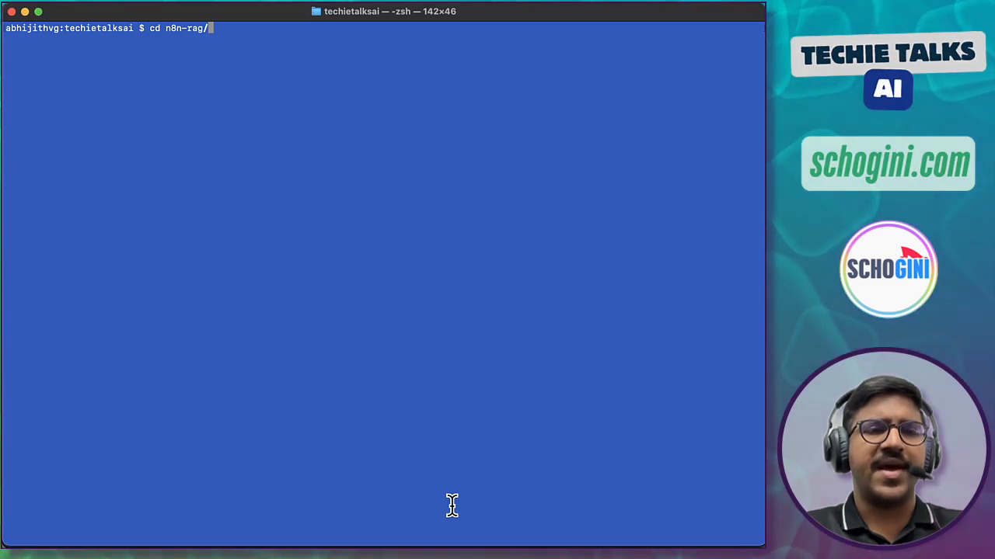
text(v)
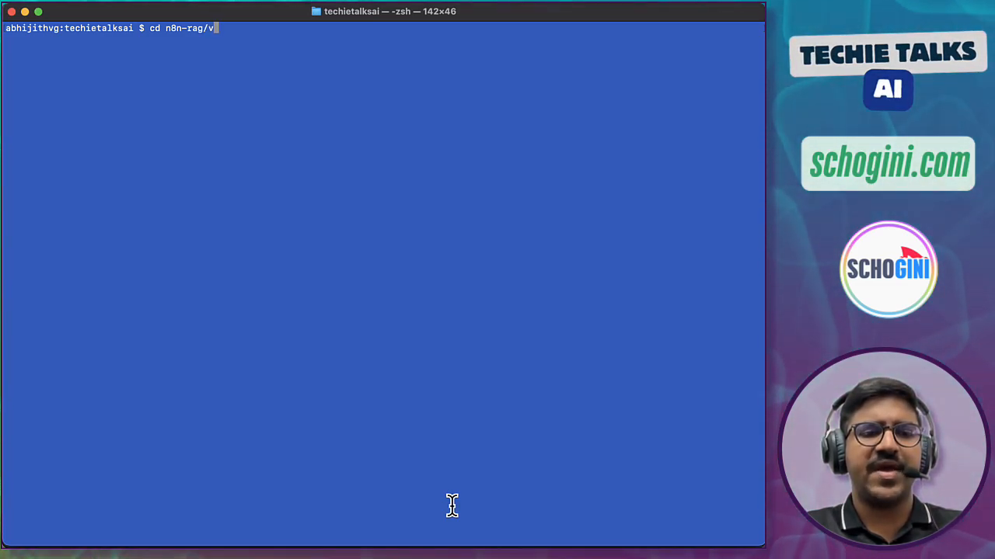
text(1/)
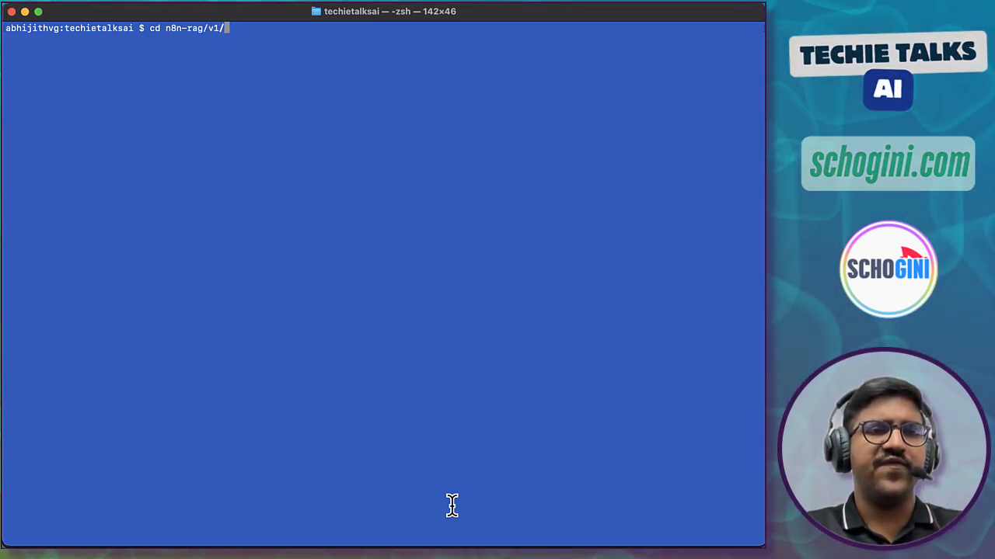
key(Return)
List the files in the v1 directory with ls
text(l)
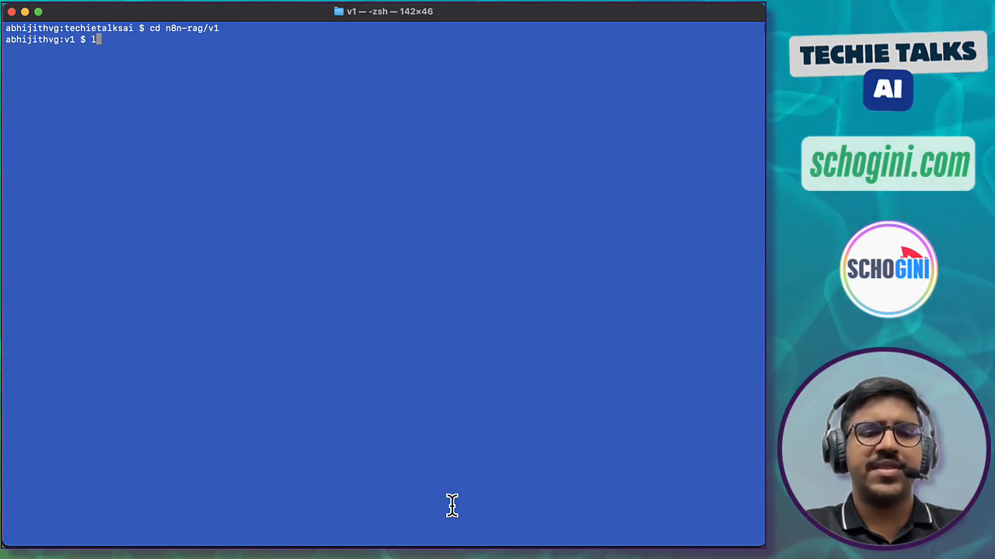
text(s)
key(Return)
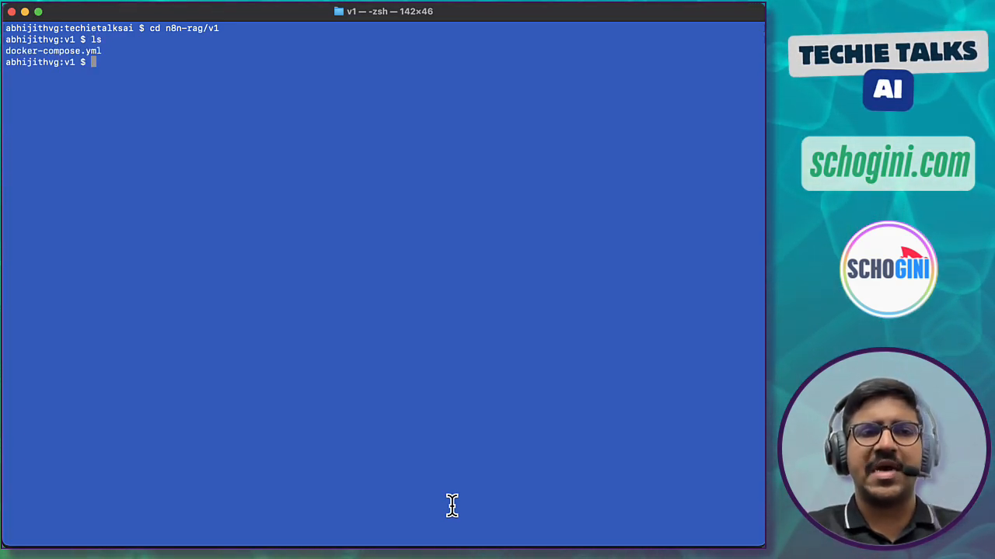
key(Return)
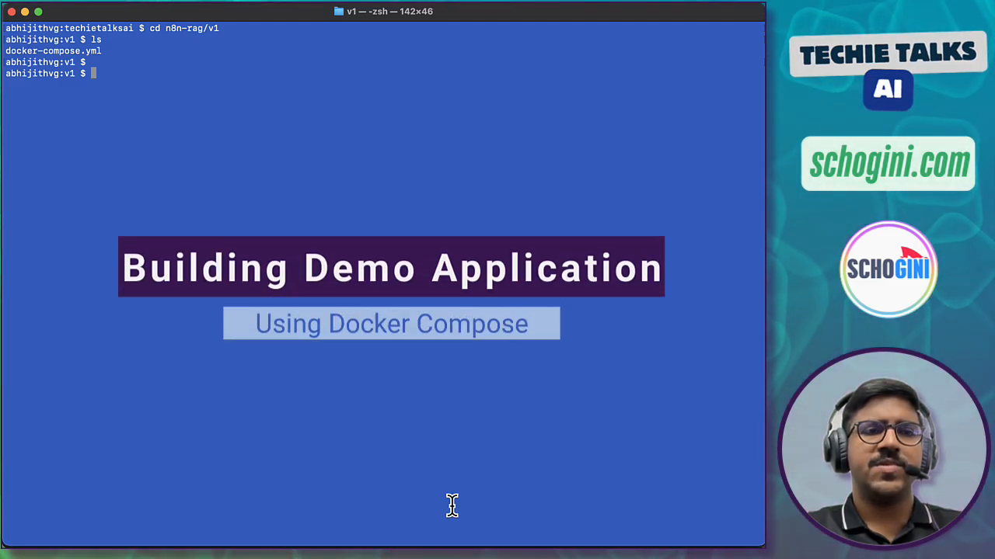
Build and start the Compose services in detached mode with docker compose up -d
text(do)
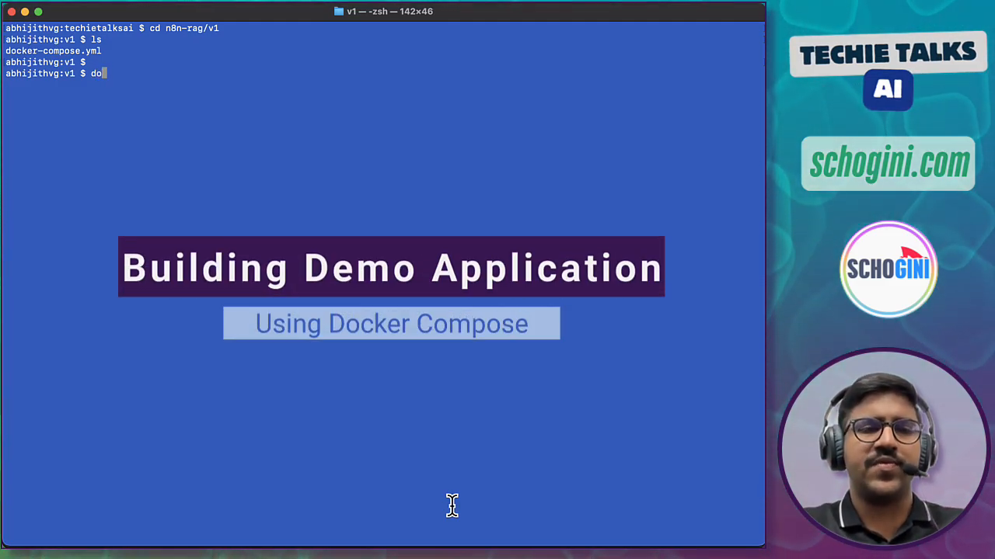
text(cker compose)
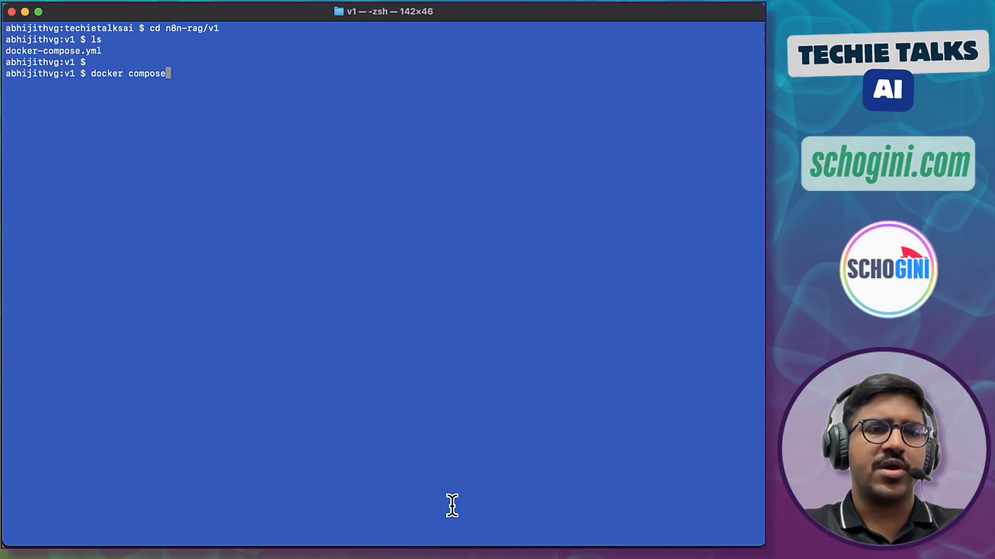
text( up -d)
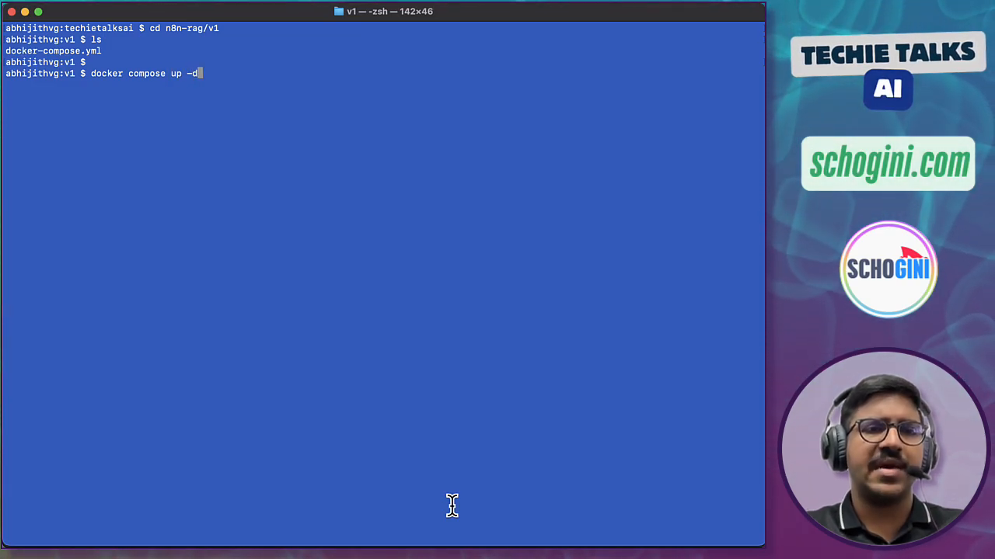
key(Return)
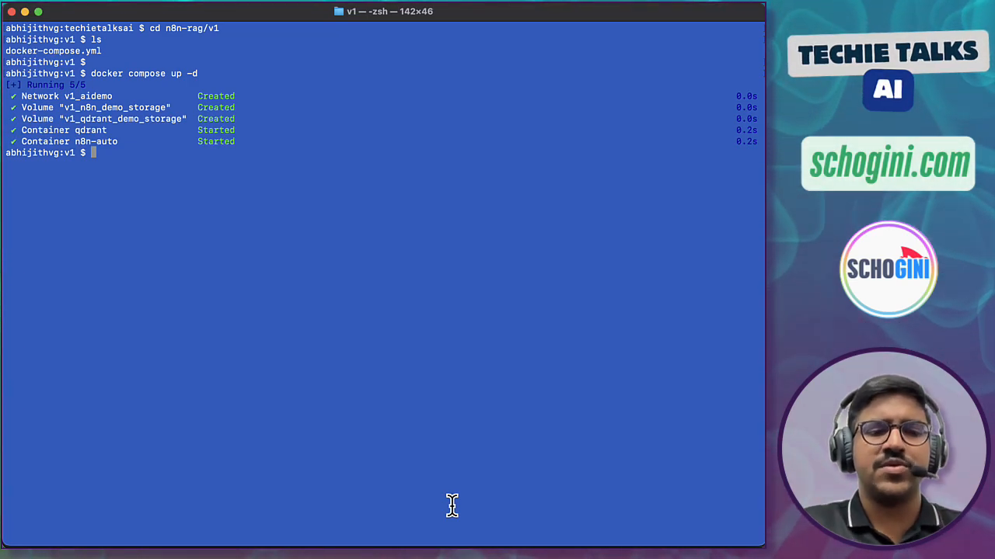
Check the status of the Compose containers with docker compose ps
key(Return)
text(docker compose ps)
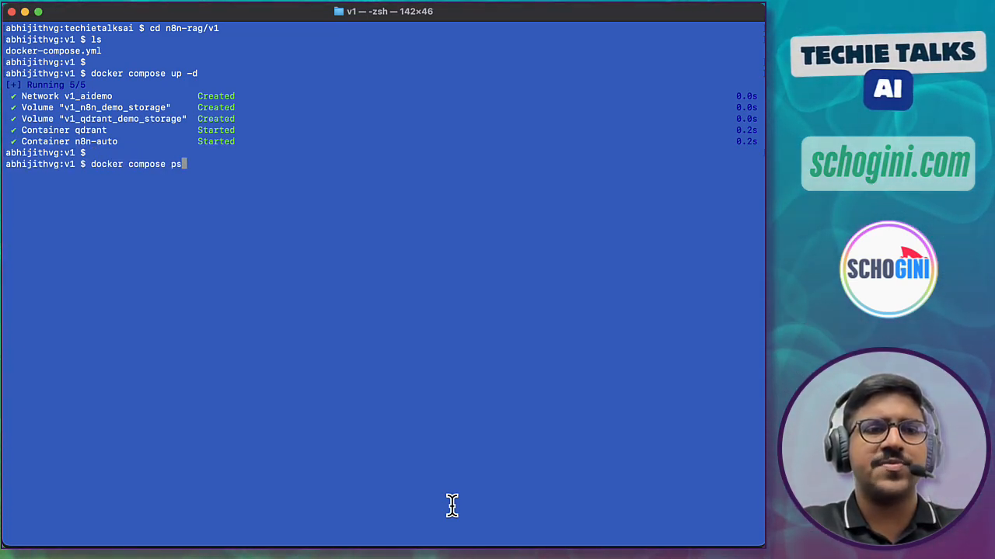
key(Return)
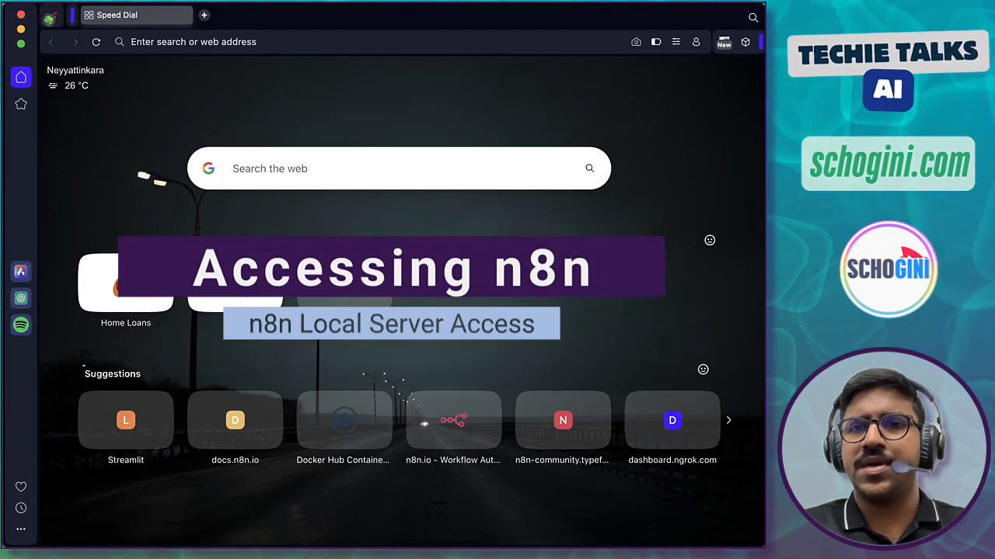
Switch to the Opera browser and open the local n8n server at localhost:5678
click(352, 40)
text(localhos)
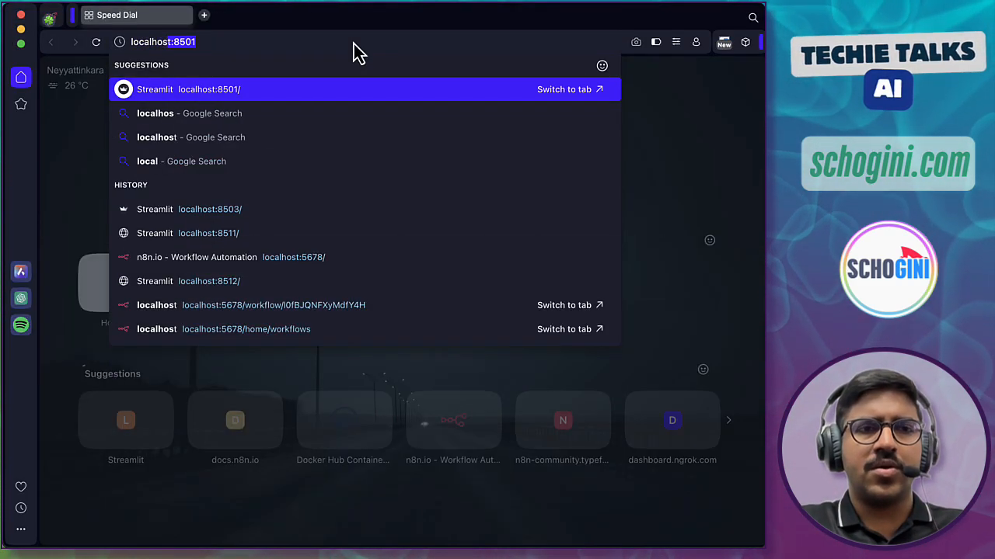
text(t:5678)
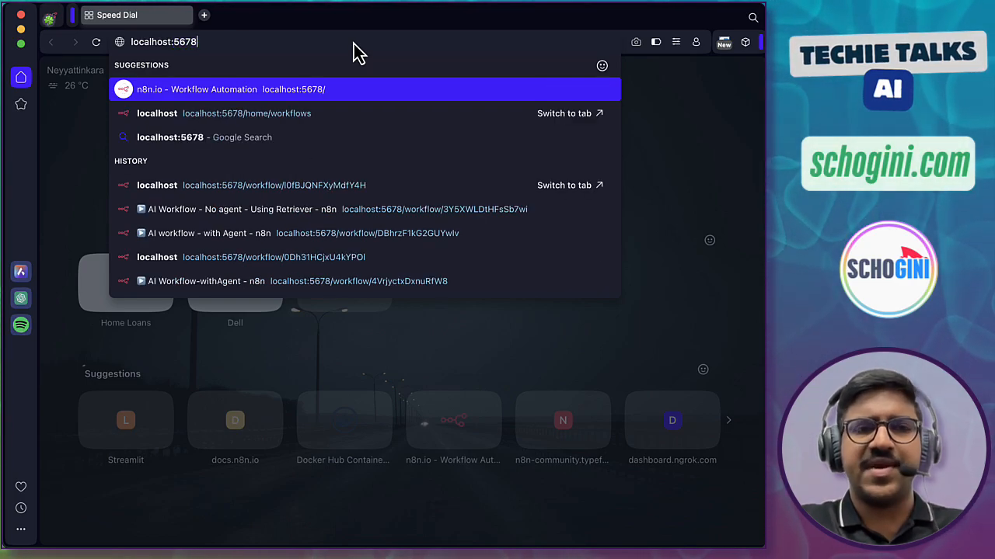
key(Return)
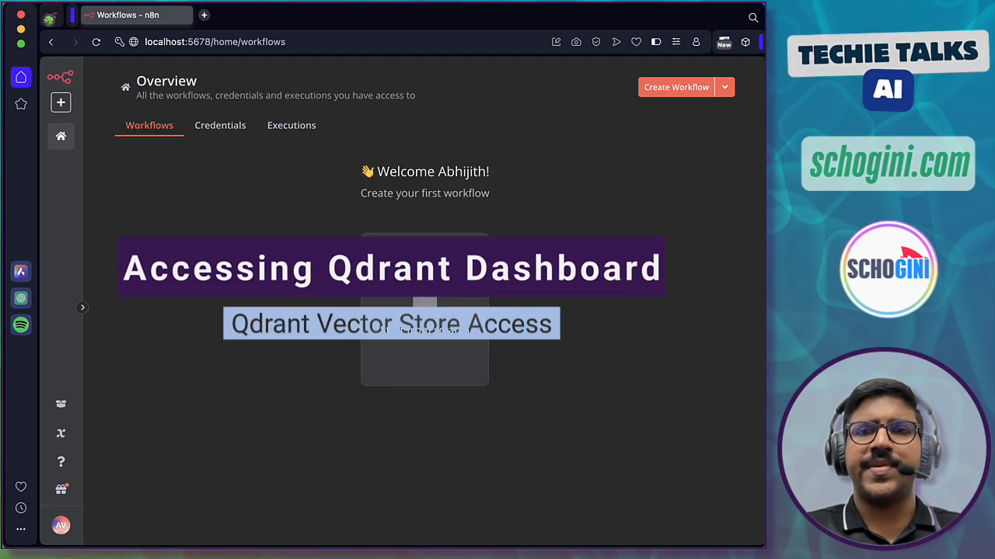
Open the Qdrant server at localhost:6333 in a new browser tab
key(super+t)
text(localhos)
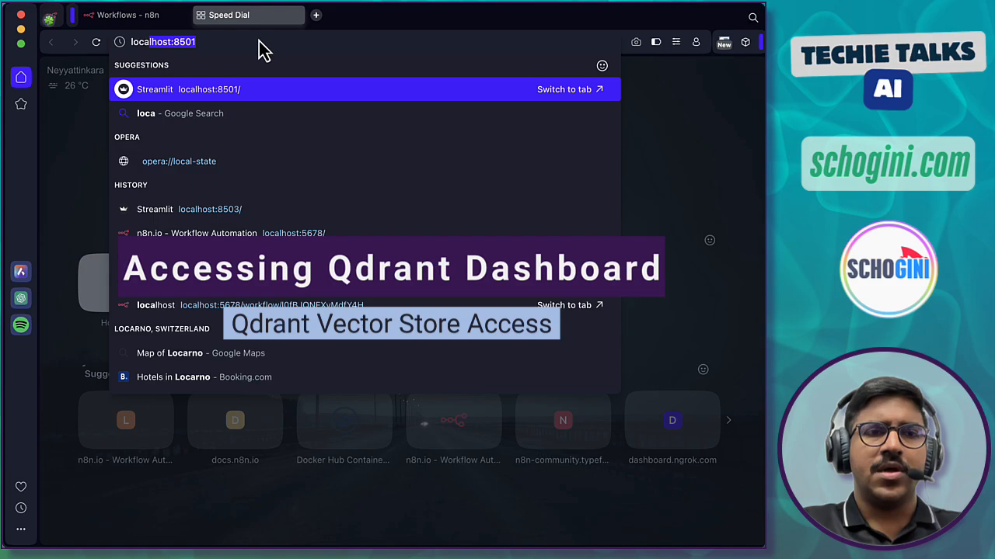
text(t:6)
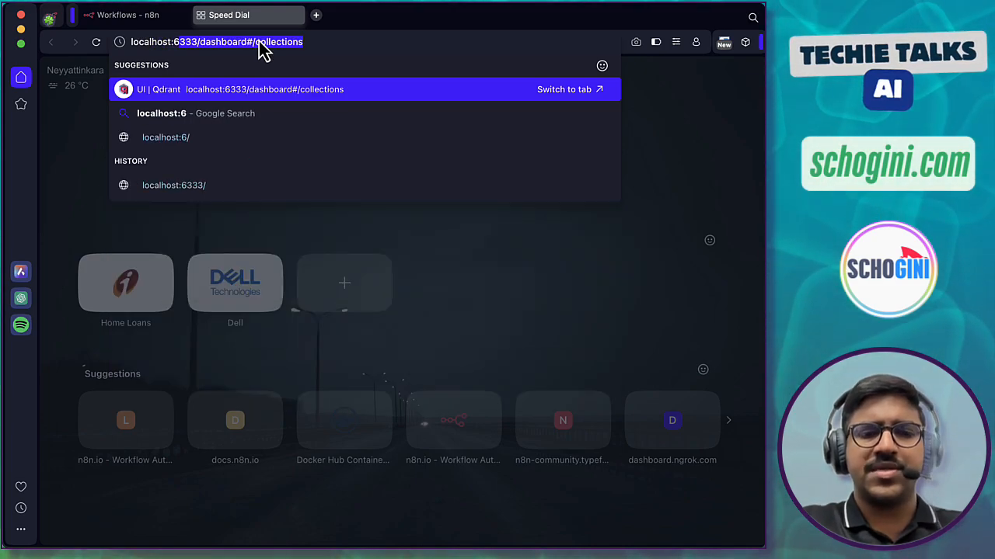
text(333)
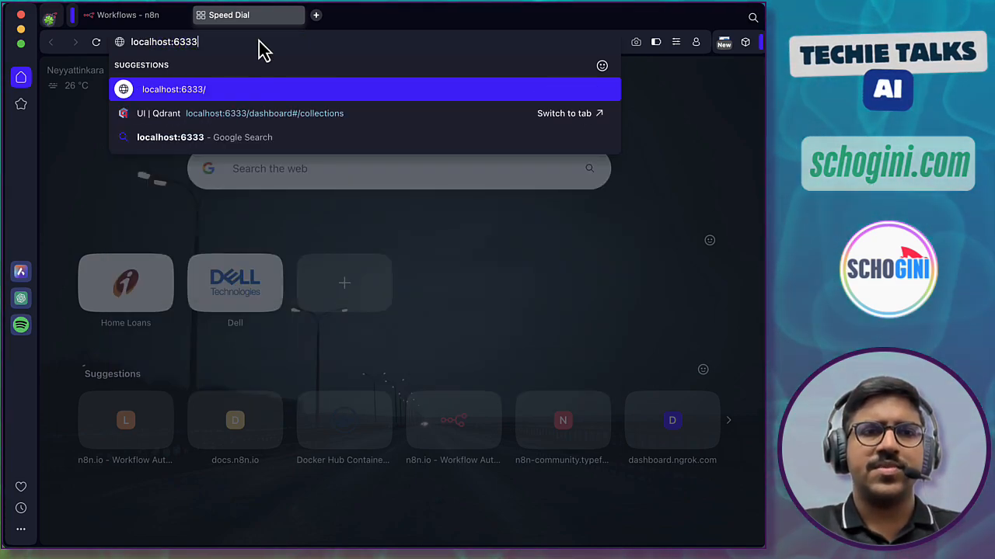
key(Return)
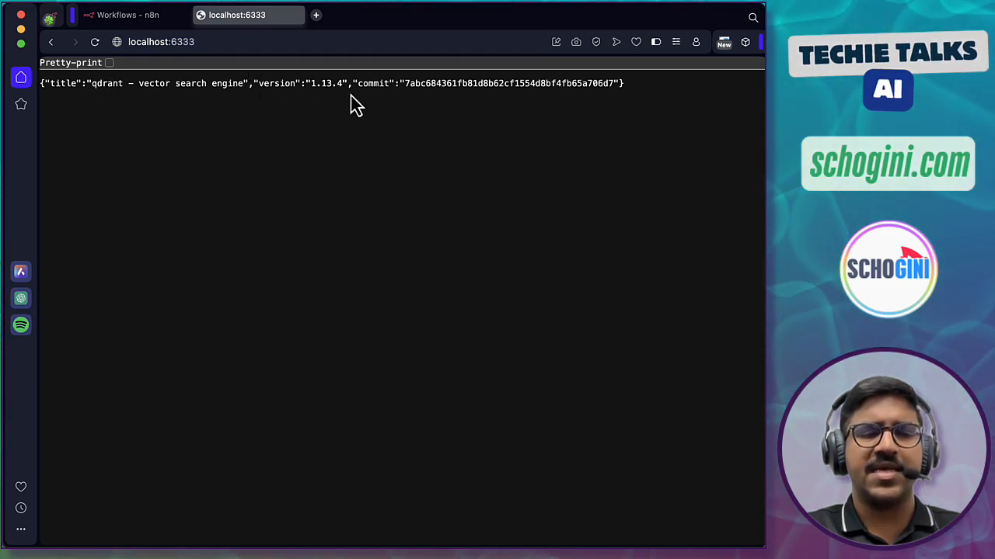
Load the Qdrant dashboard at localhost:6333/dashboard and view its collections page
click(208, 41)
text(/dashboard)
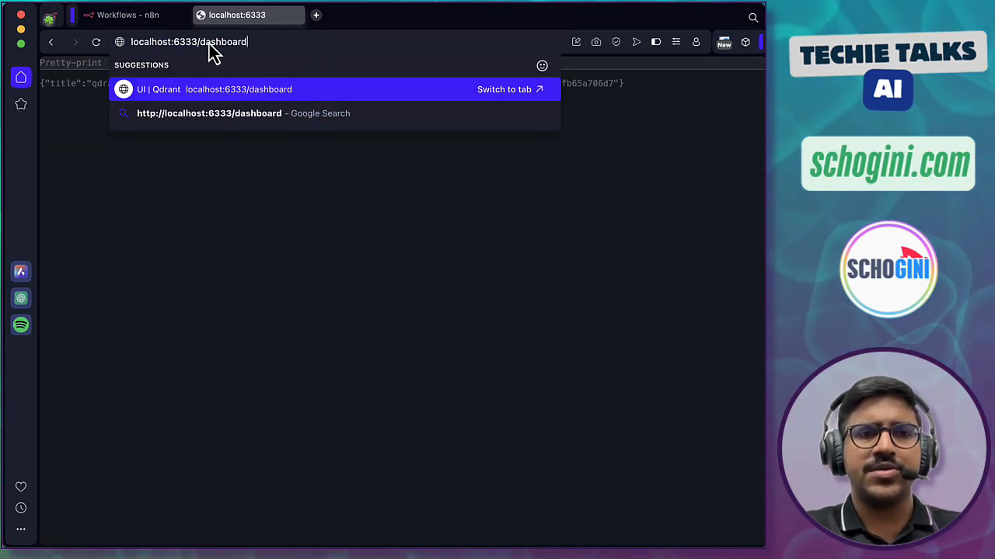
key(Return)
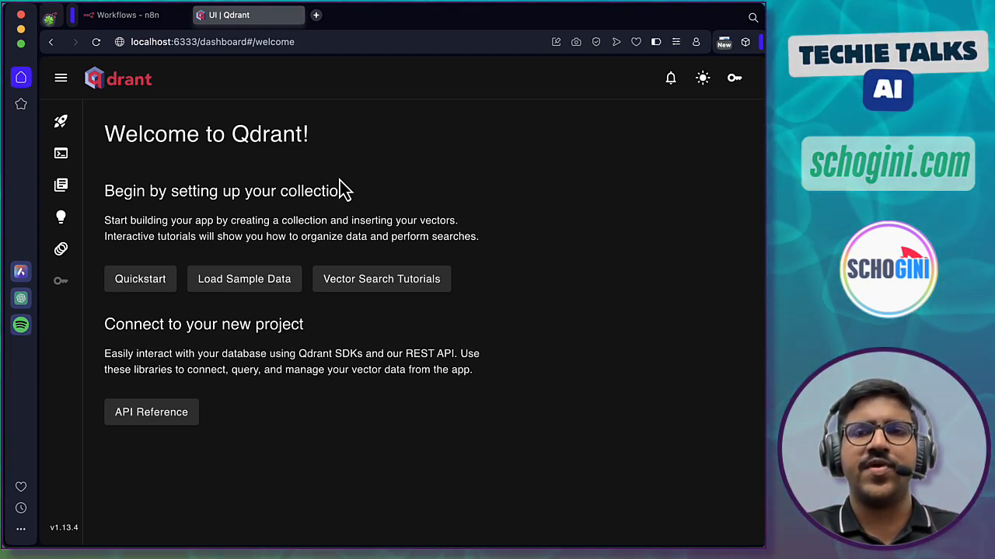
click(63, 190)
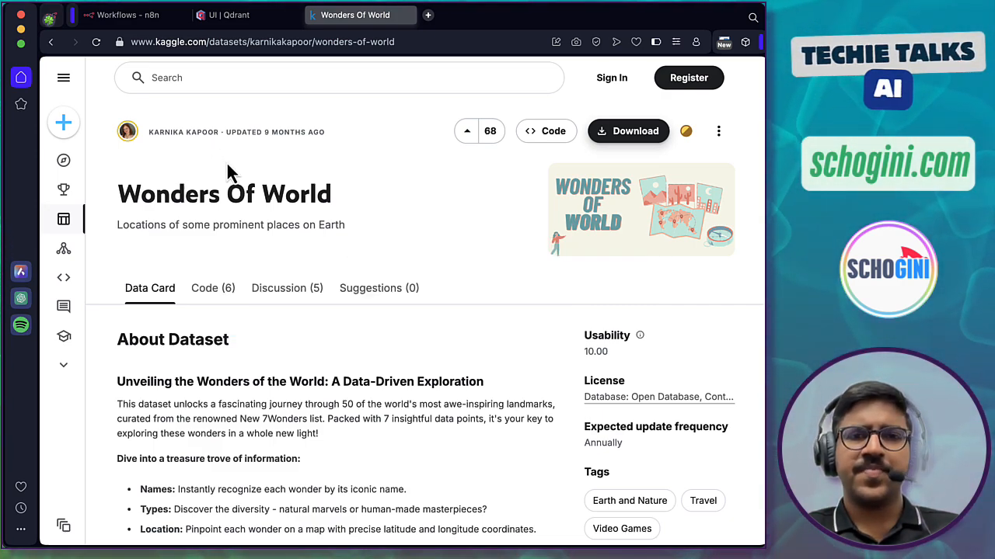
Download the Wonders Of World dataset from Kaggle as a zip
click(633, 140)
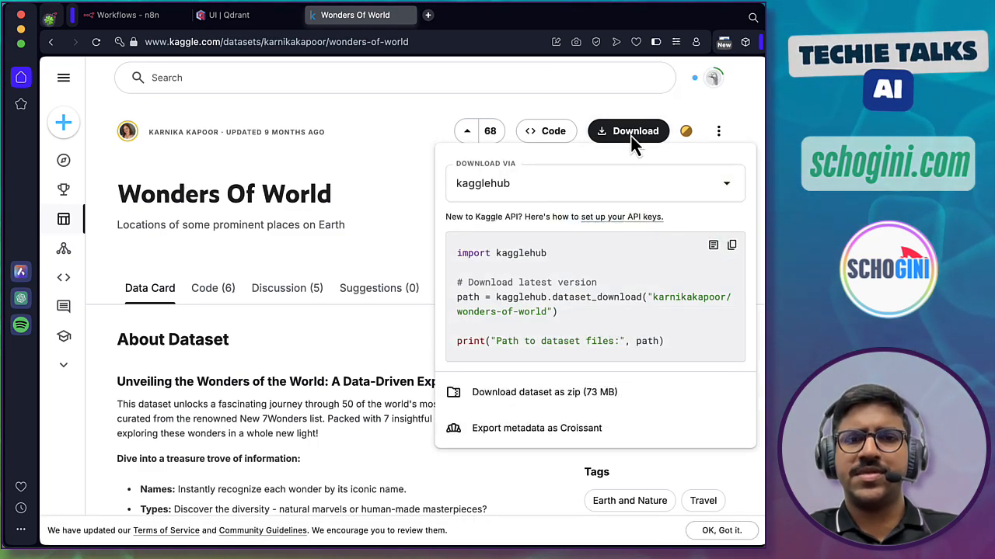
click(535, 394)
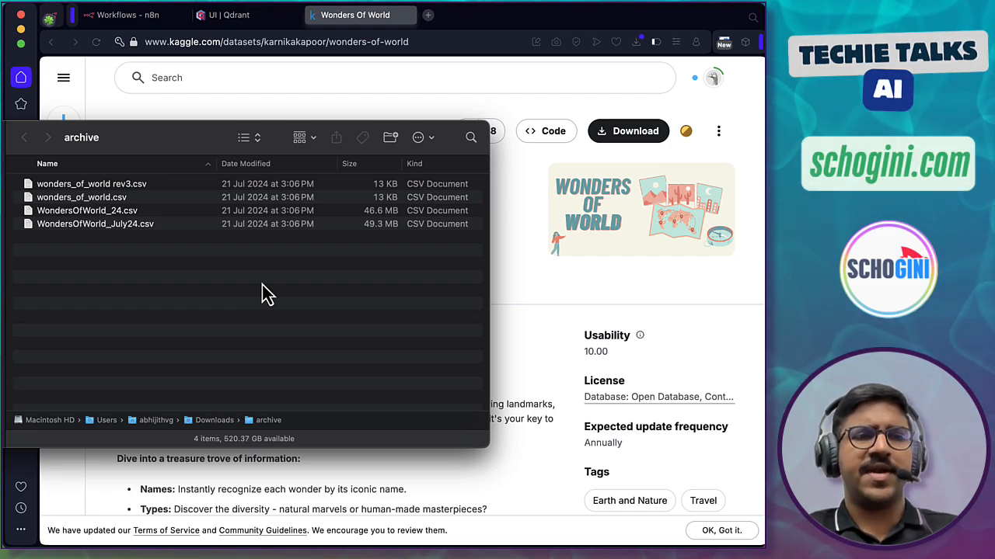
Preview wonders_of_world rev3.csv from the archive folder and examine its columns from Name through Build in year
click(134, 188)
key(space)
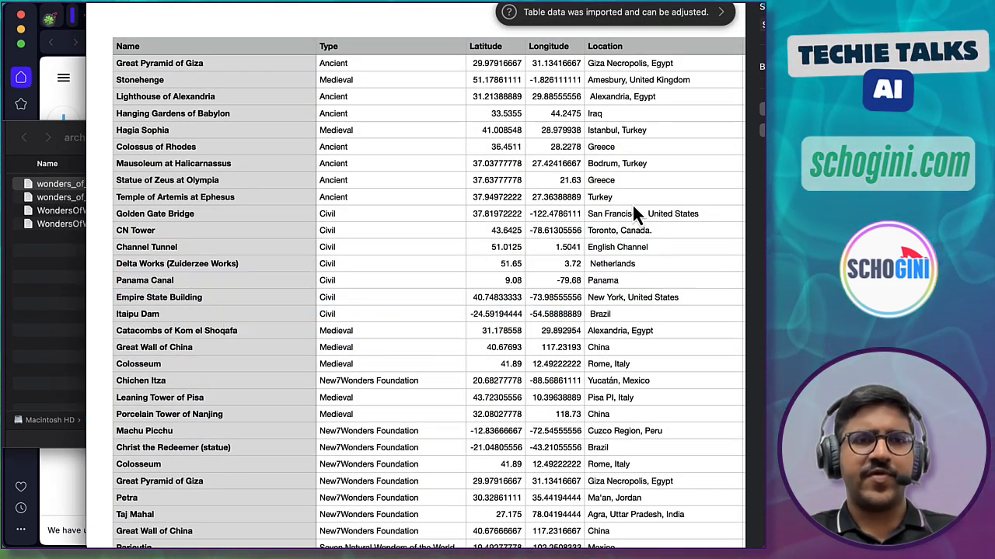
scroll(633, 206, down, 10)
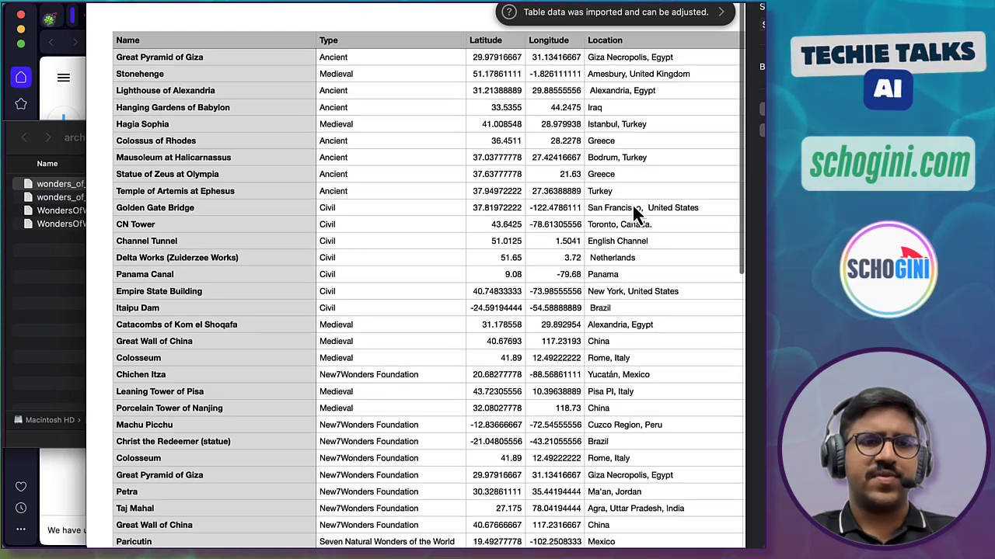
scroll(634, 211, up, 10)
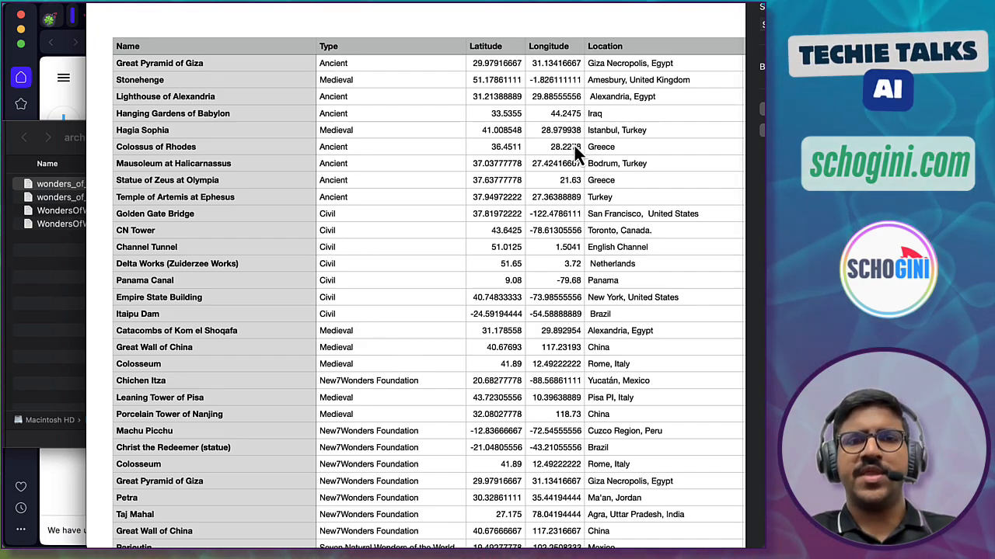
scroll(573, 144, right, 5)
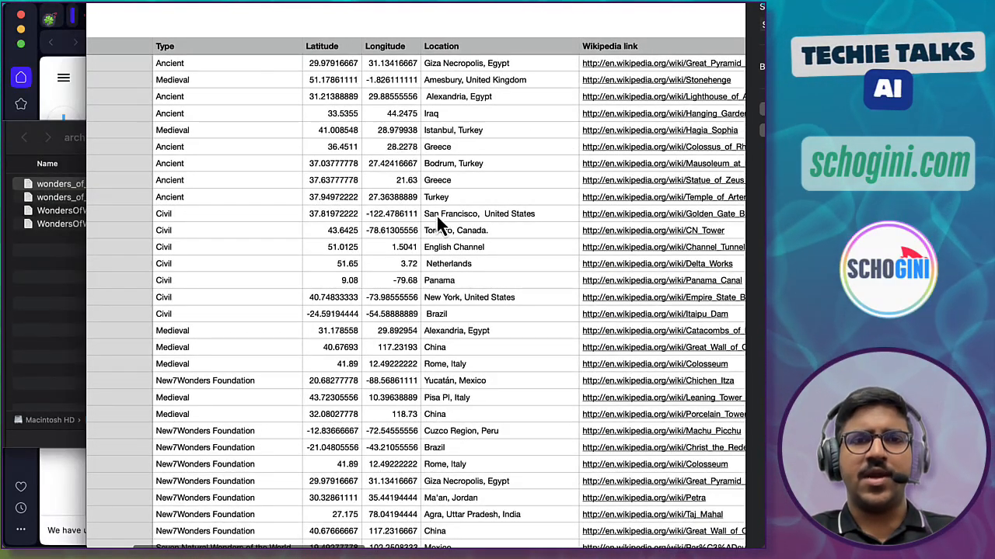
scroll(473, 242, right, 5)
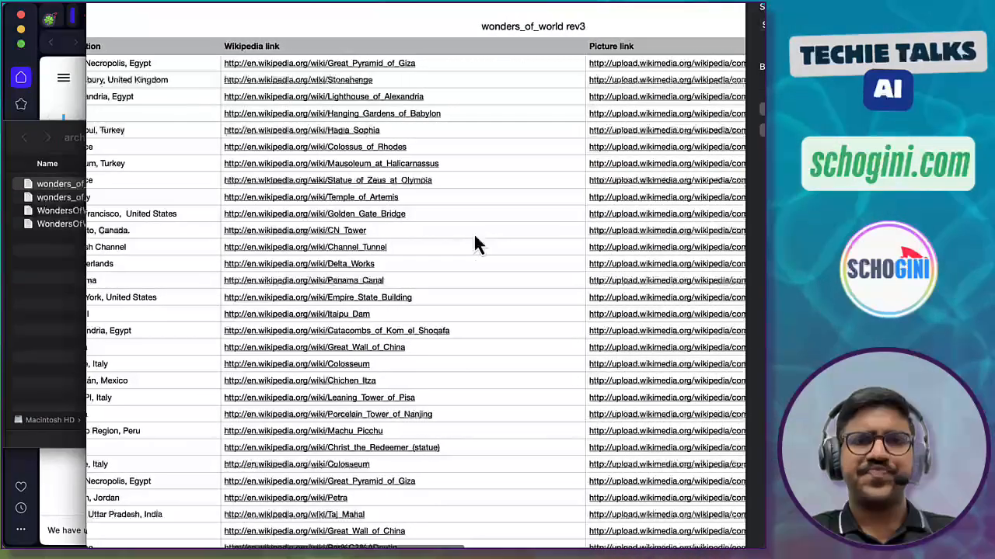
scroll(476, 243, right, 3)
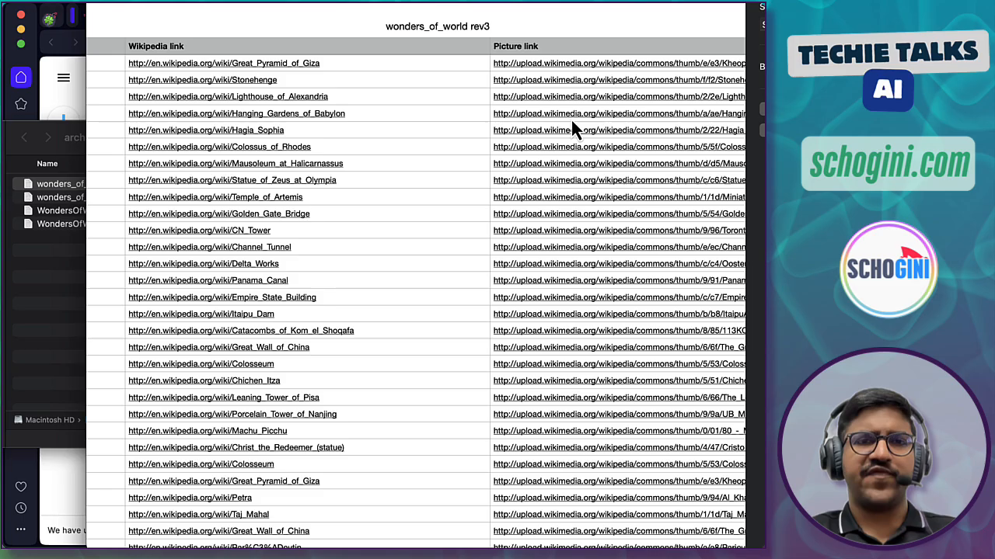
scroll(572, 123, right, 6)
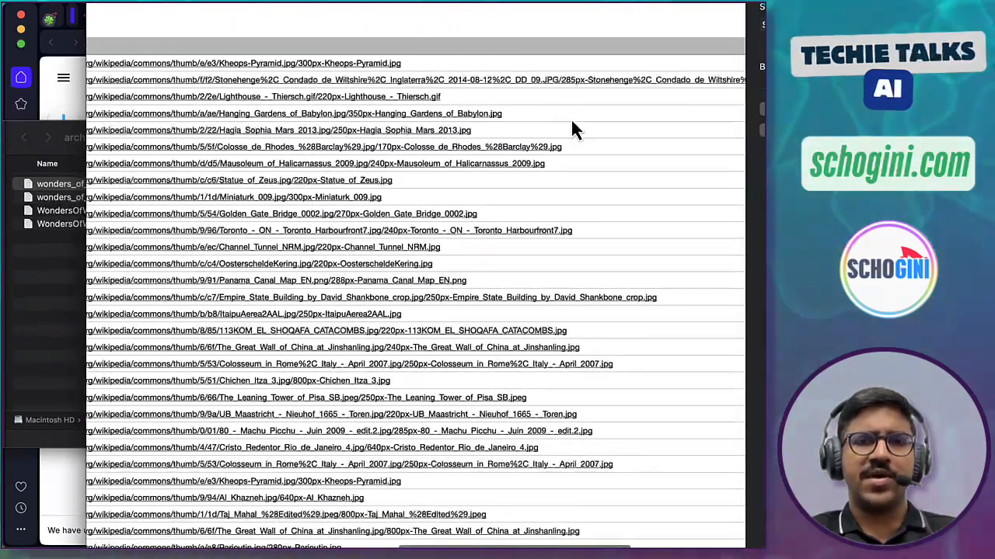
scroll(572, 128, right, 2)
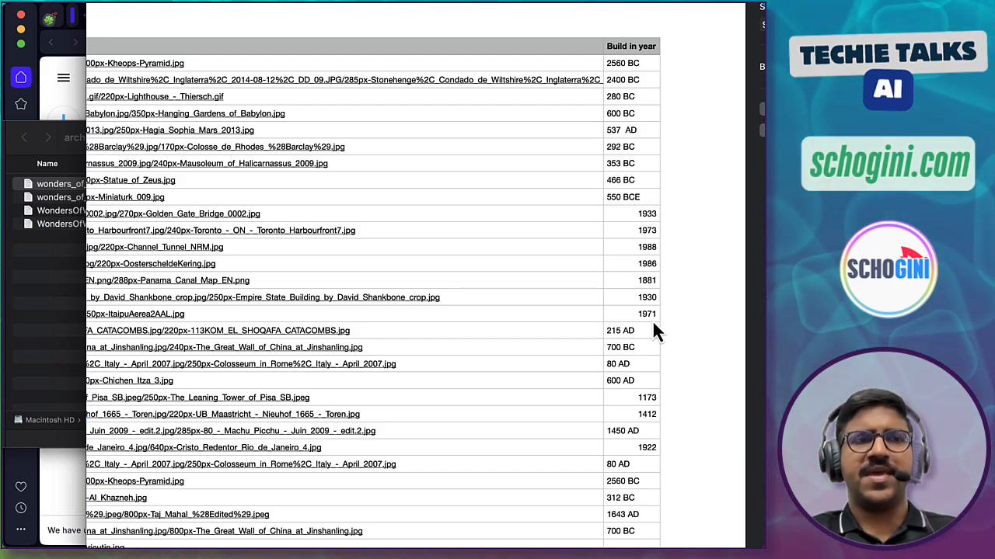
key(space)
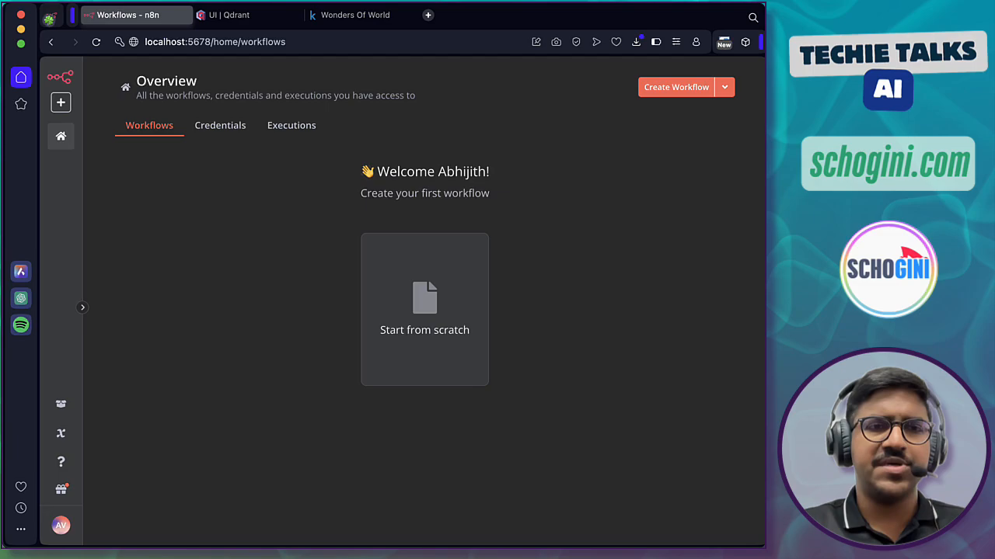
Add a new Ollama credential in n8n and continue to its connection settings
click(240, 135)
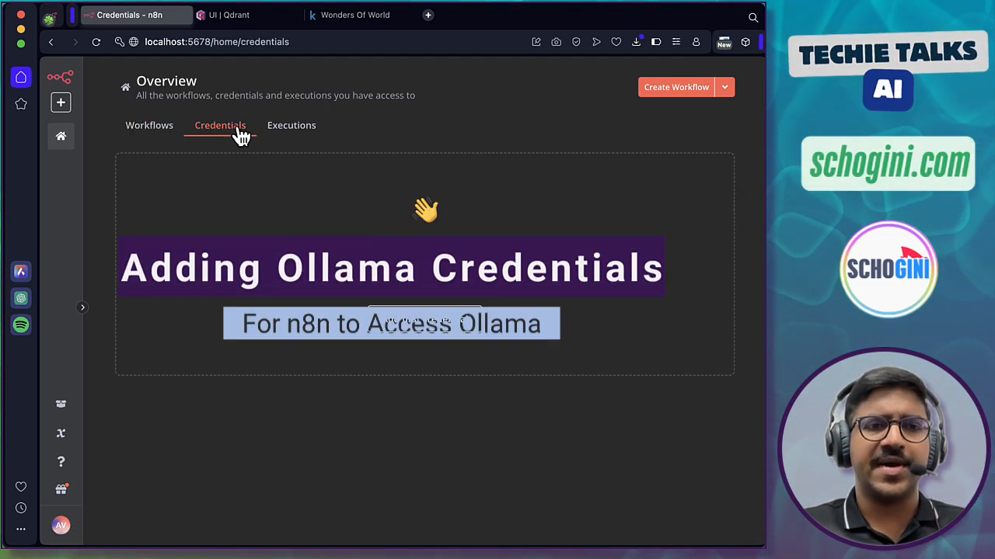
click(438, 336)
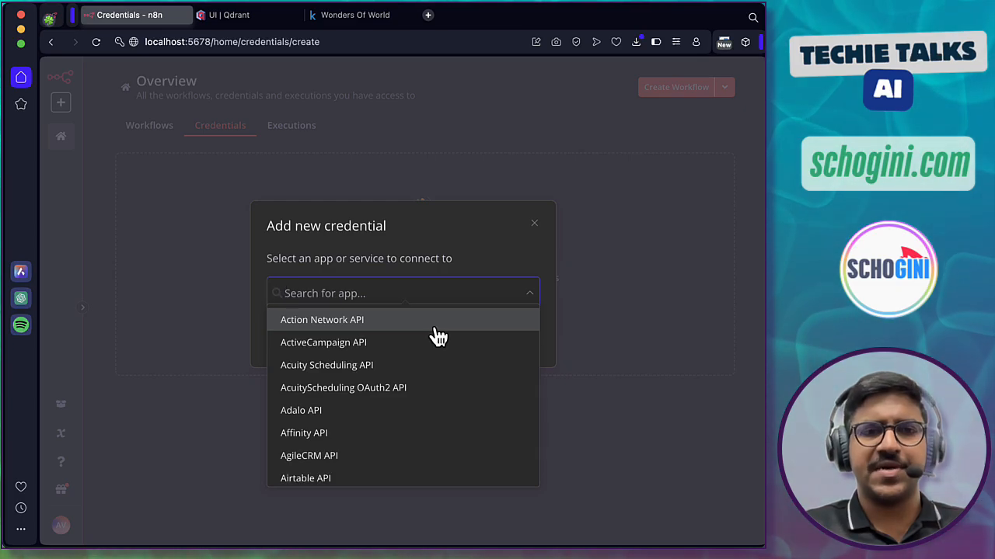
text(ollam)
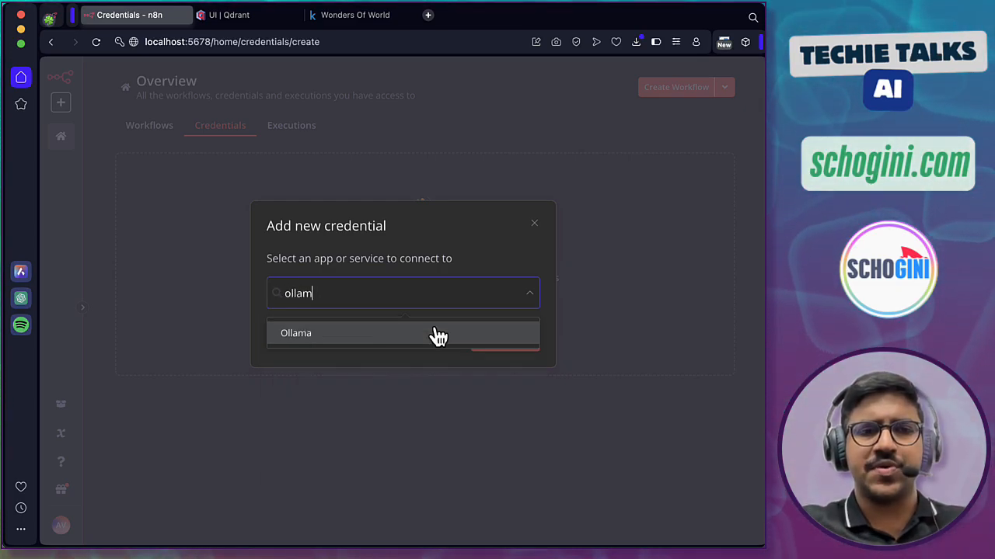
text(a)
click(307, 339)
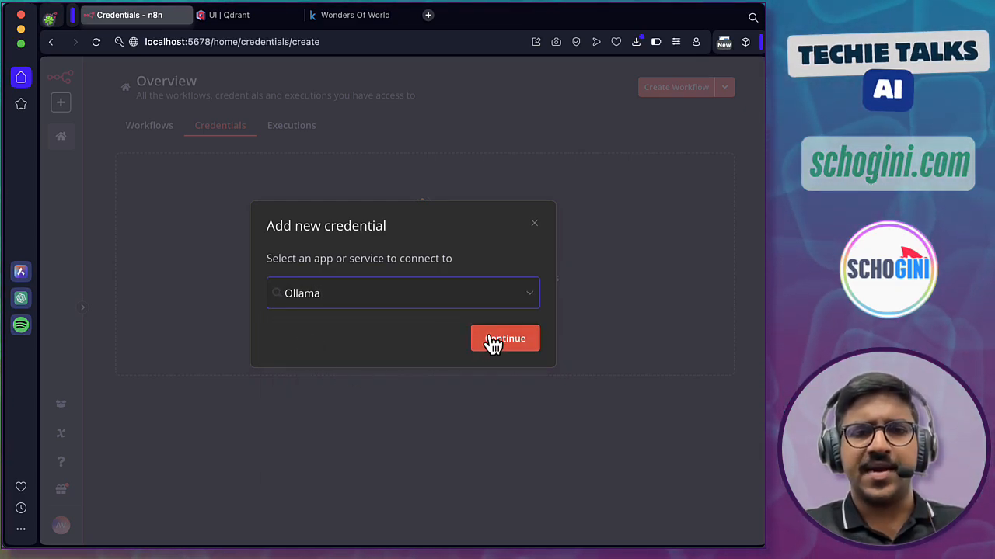
click(493, 342)
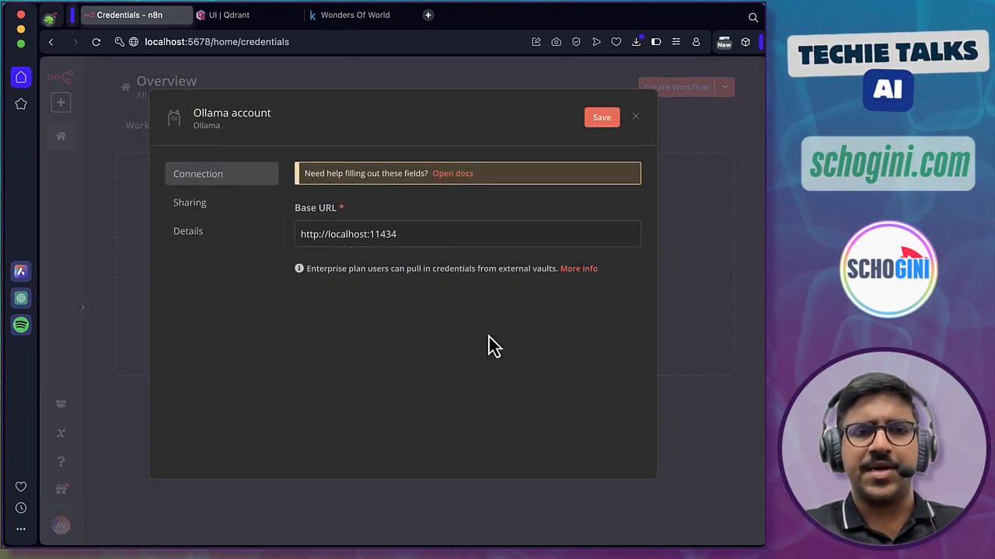
triple_click(329, 235)
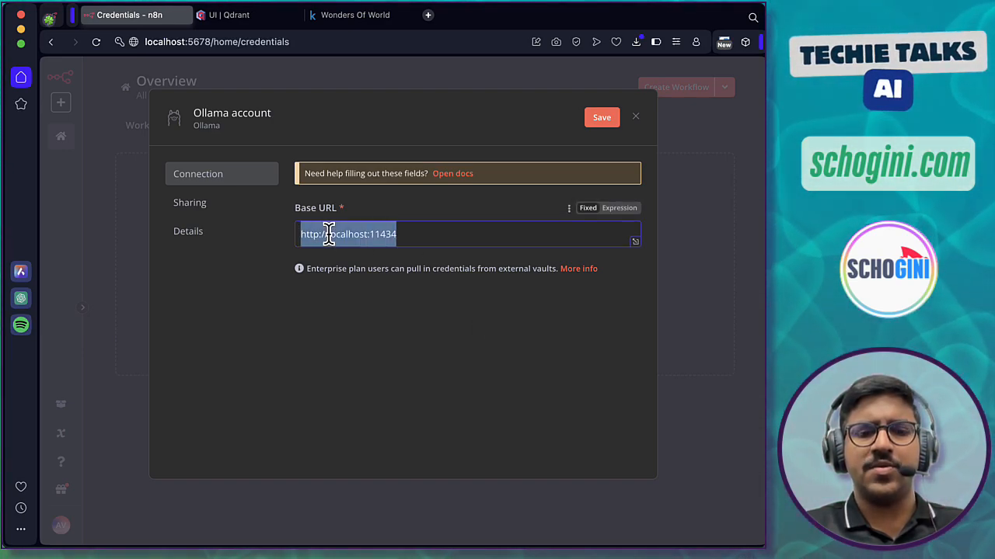
text(http://host.docker.internal:11434)
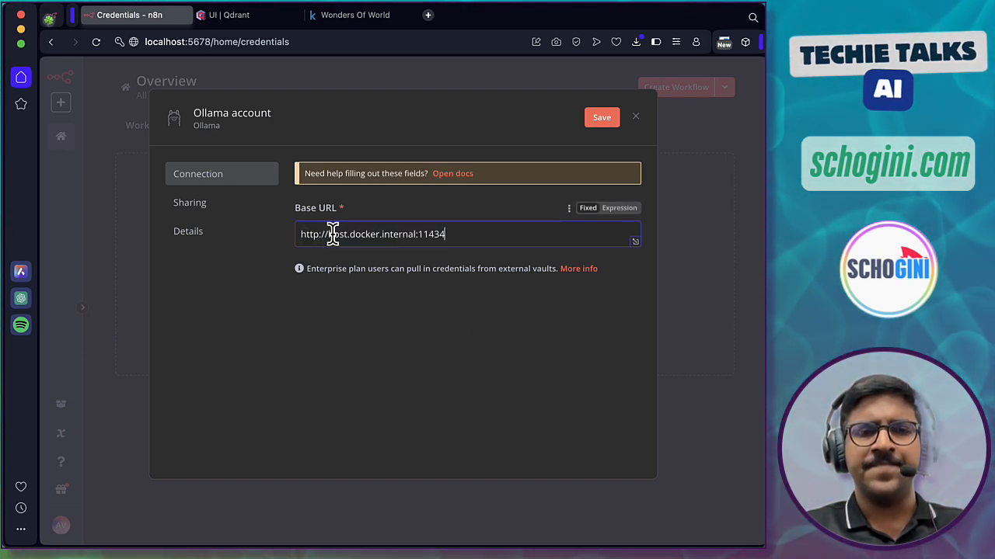
click(463, 359)
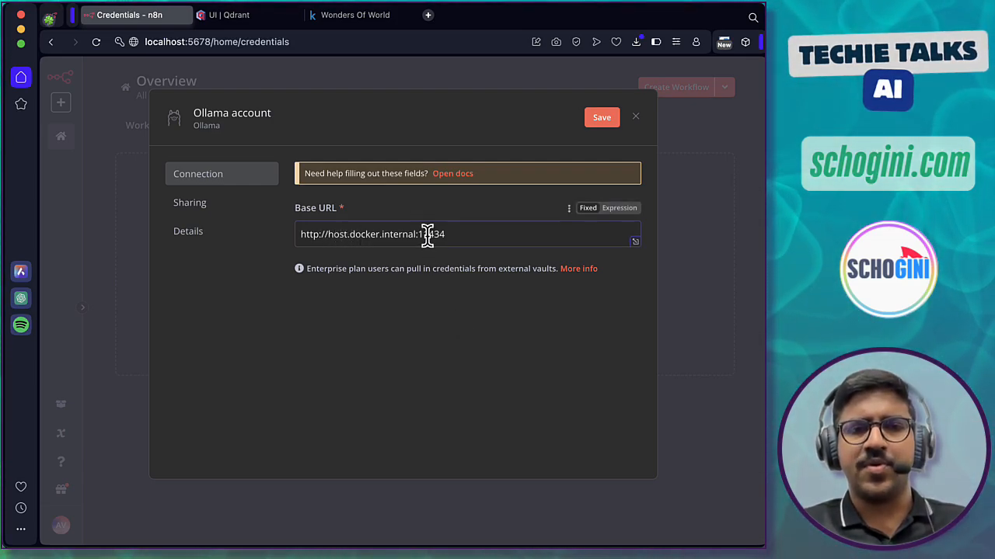
Save the Ollama credential with its connection test and close its settings
double_click(430, 234)
click(498, 333)
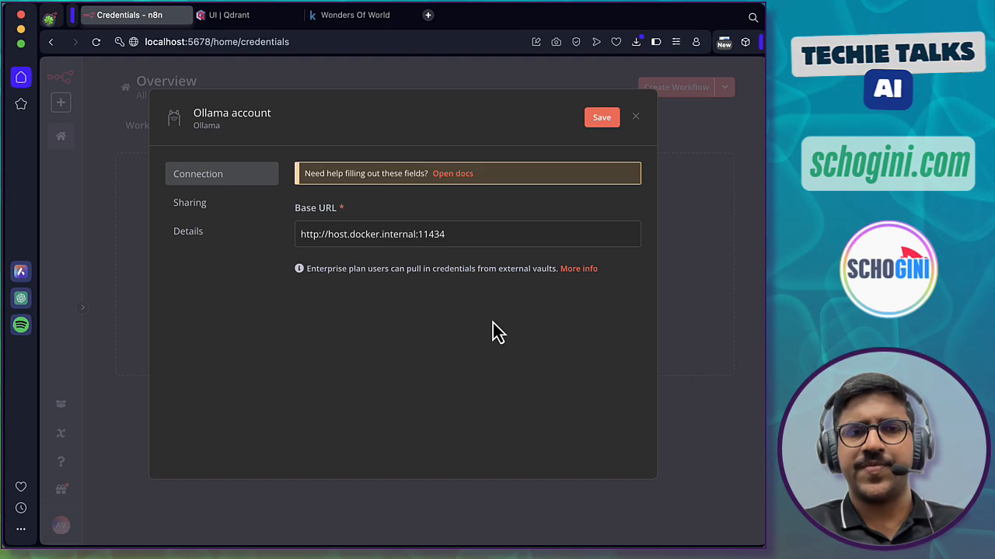
click(608, 122)
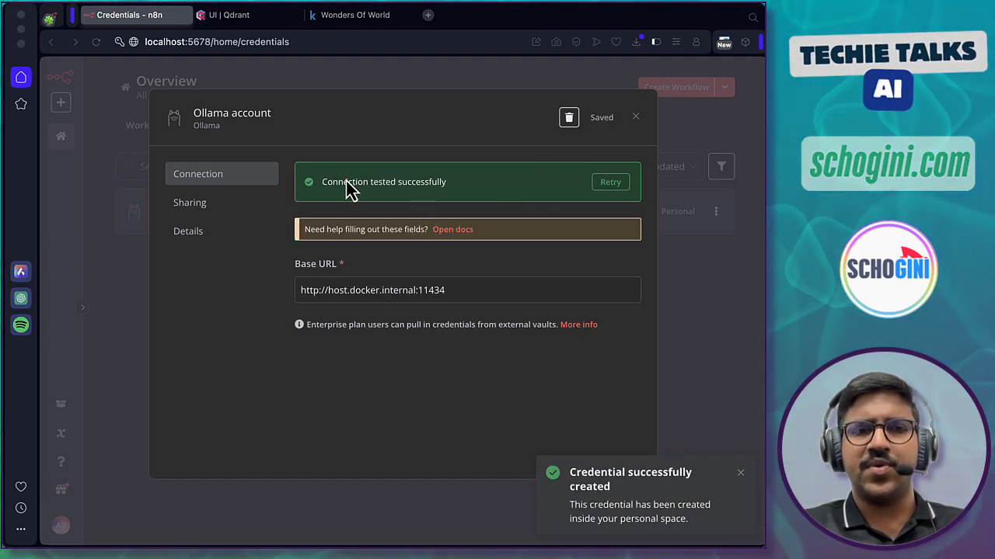
mouse_move(298, 168)
mouse_down()
mouse_move(339, 193)
mouse_move(458, 197)
mouse_up()
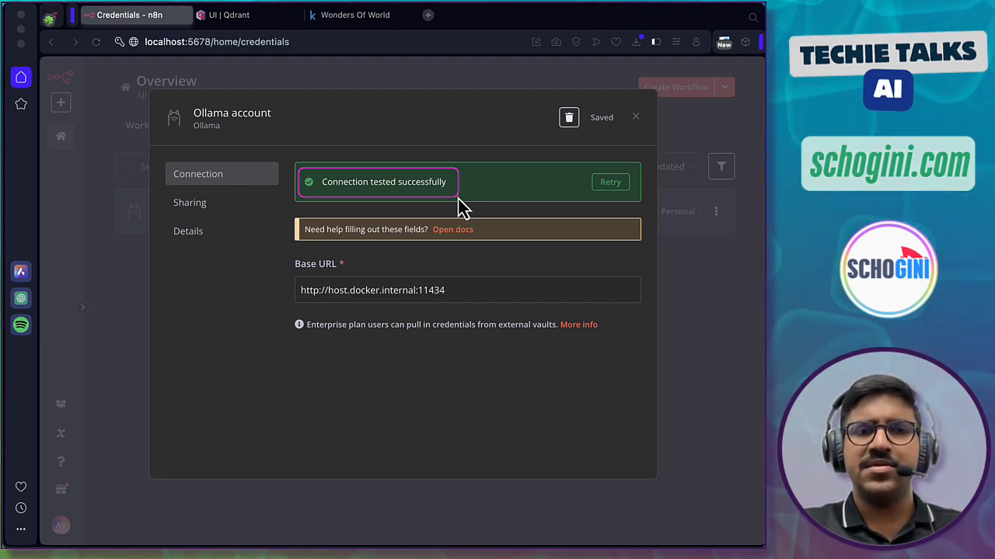
key(Escape)
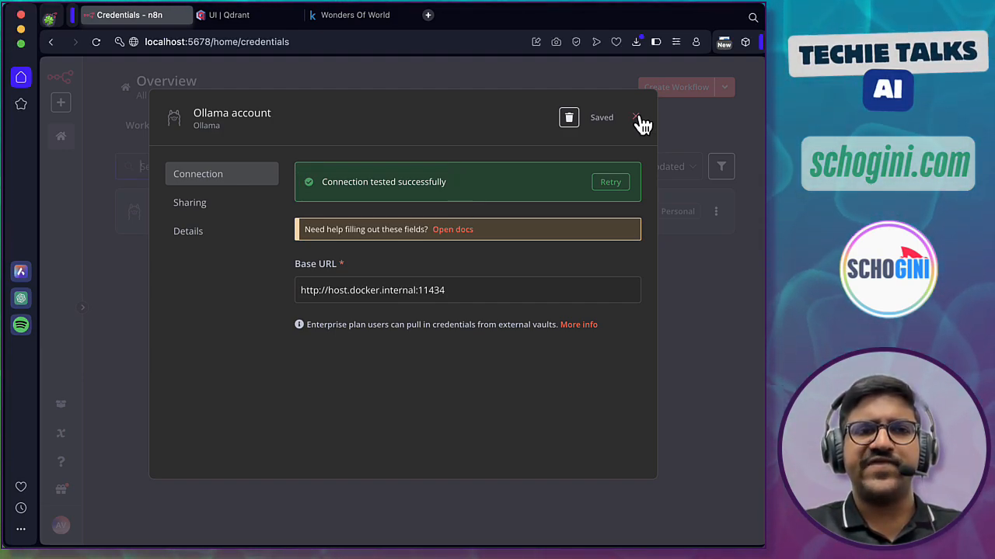
click(639, 120)
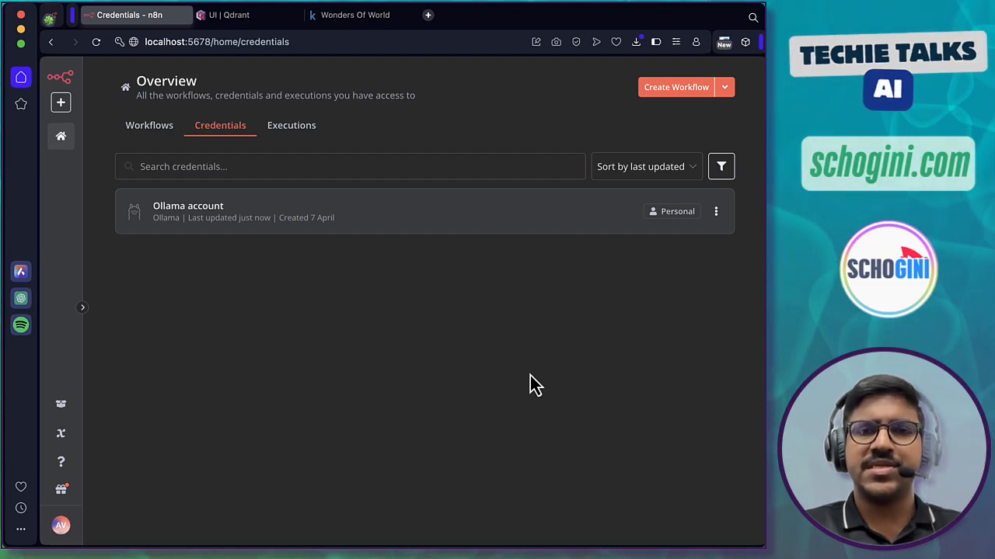
Add a new QdrantApi credential and continue to its connection settings
click(725, 90)
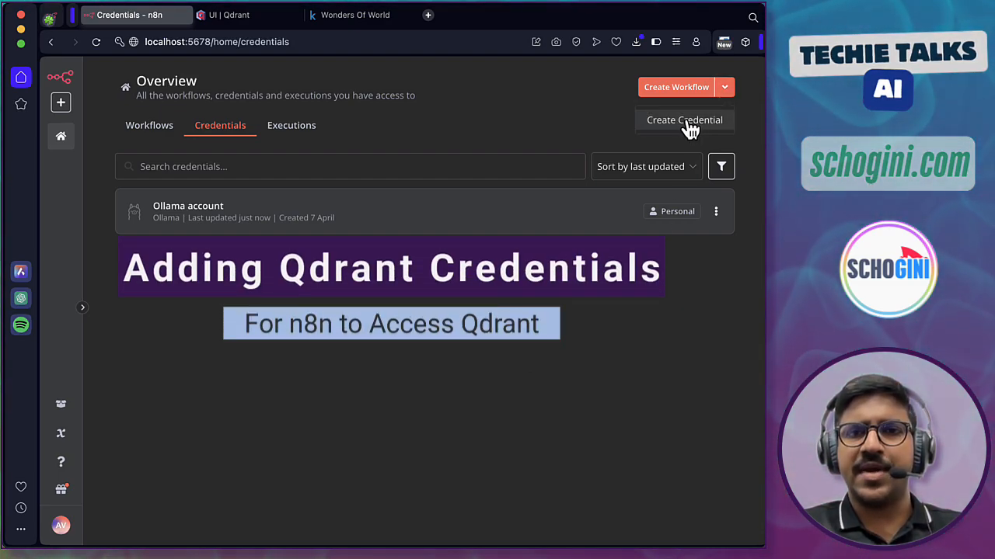
click(684, 123)
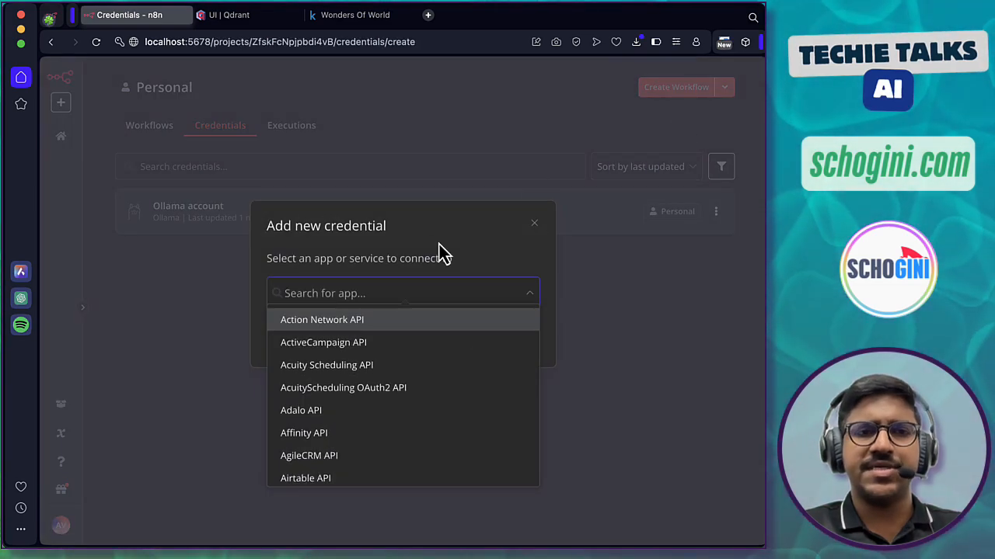
text(o)
key(BackSpace)
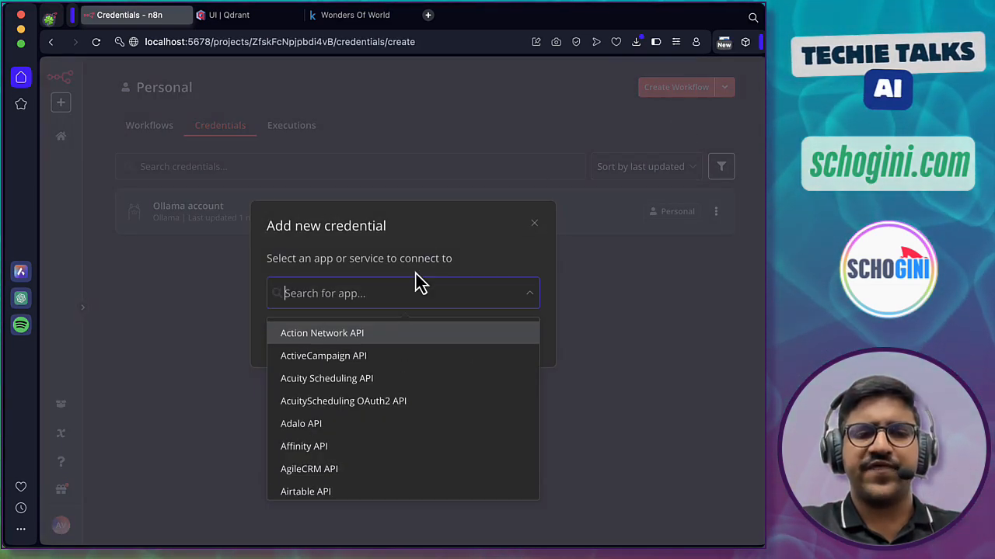
text(qdrant)
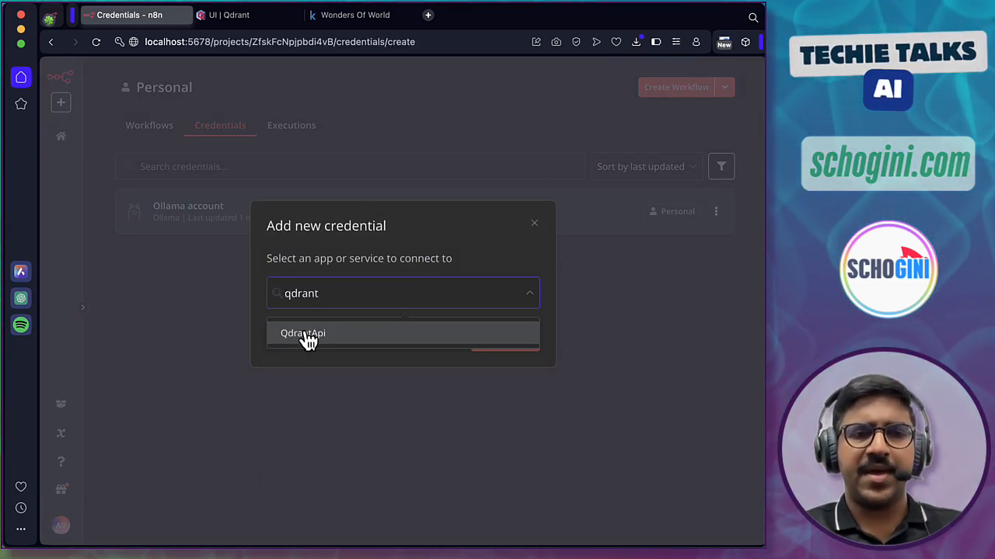
click(303, 332)
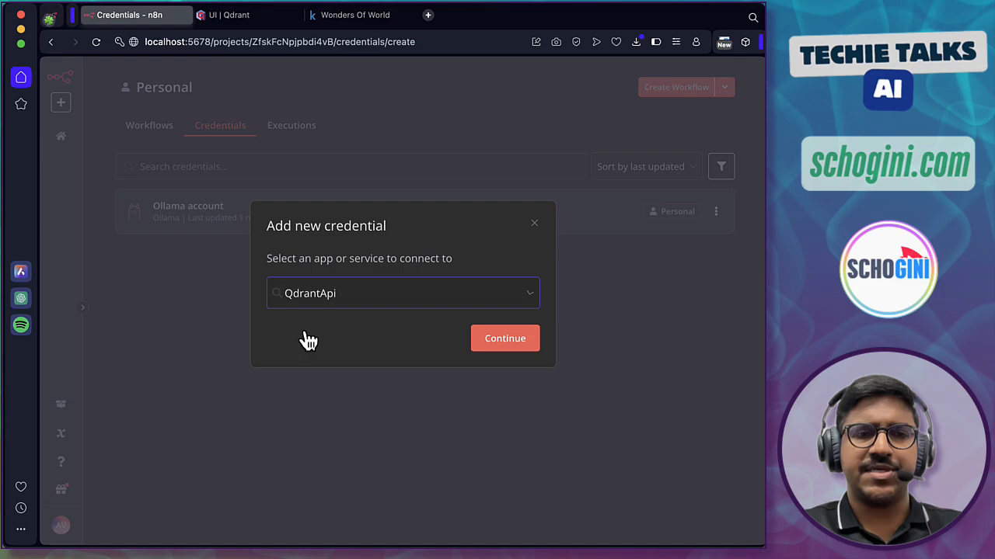
click(501, 339)
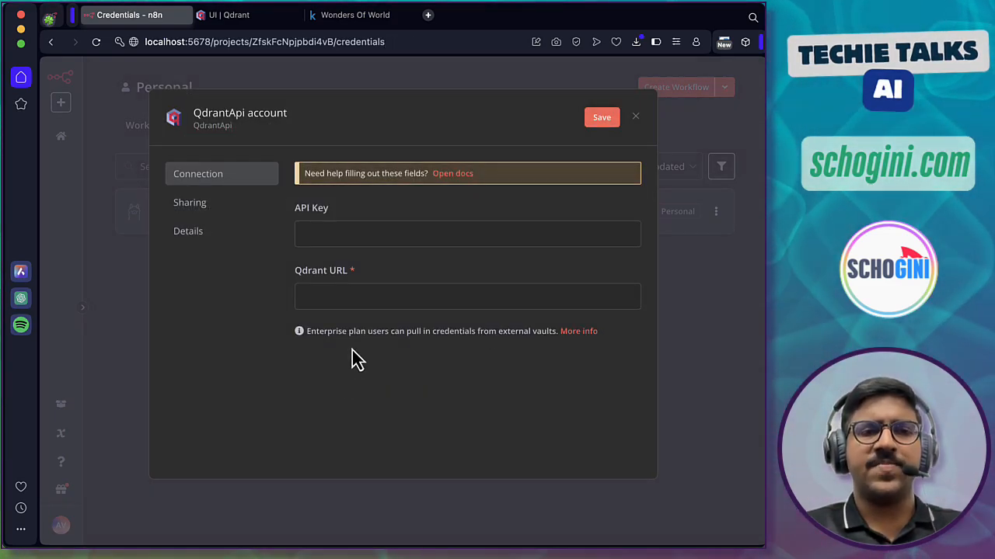
click(356, 299)
text(h)
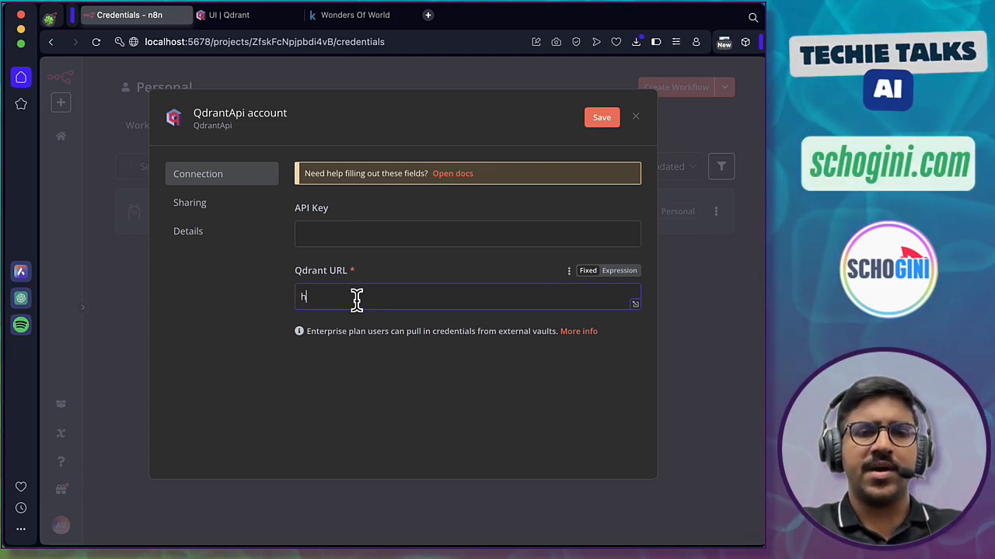
text(ttp:/)
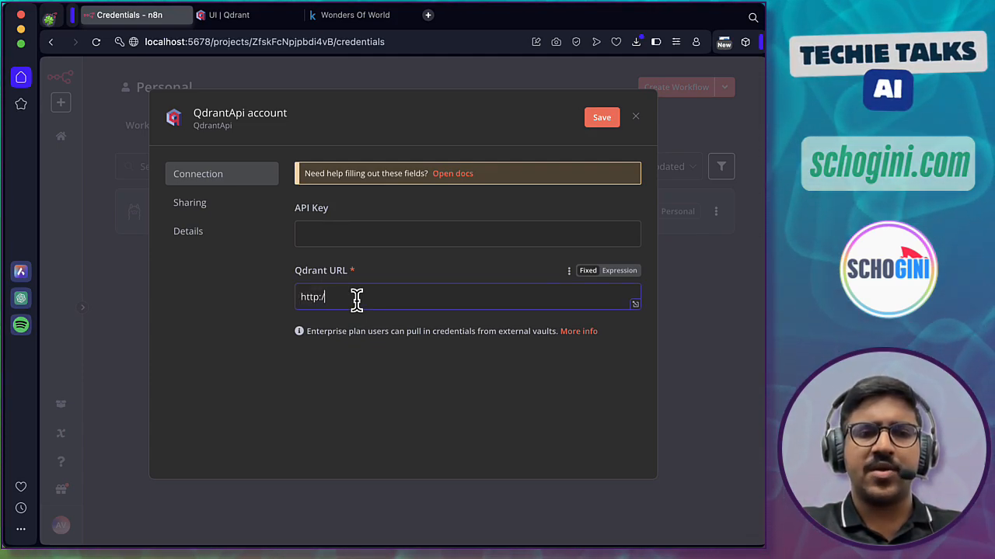
text(/q)
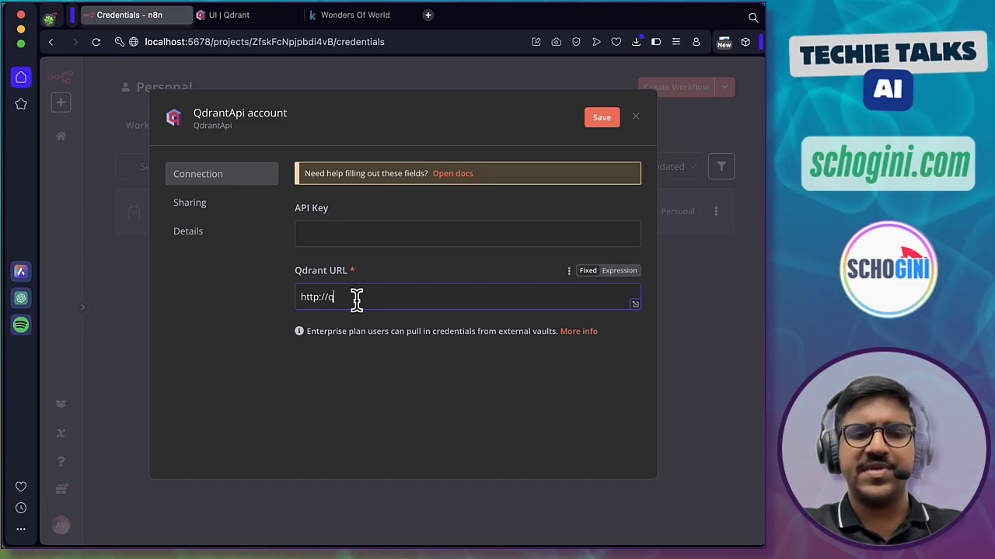
text(dran)
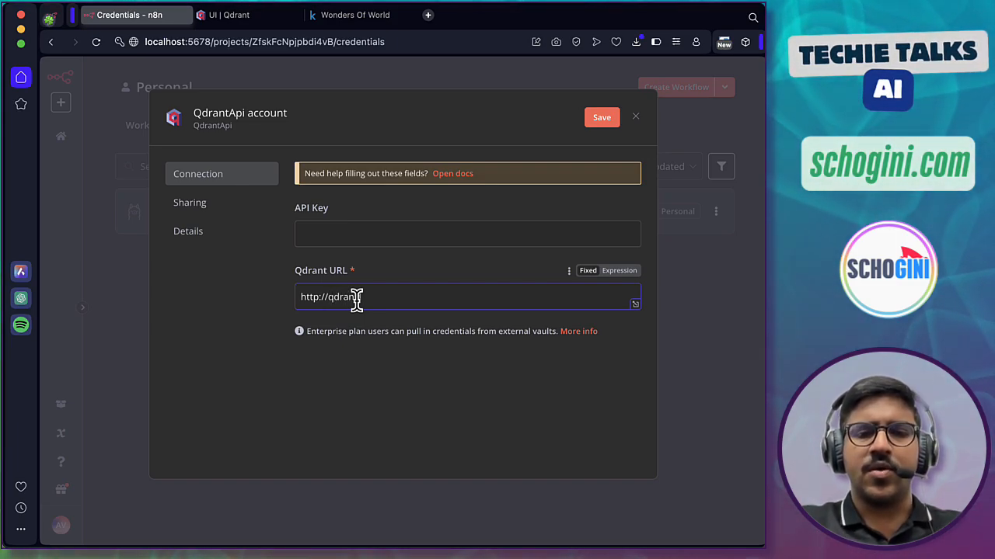
text(t:6333)
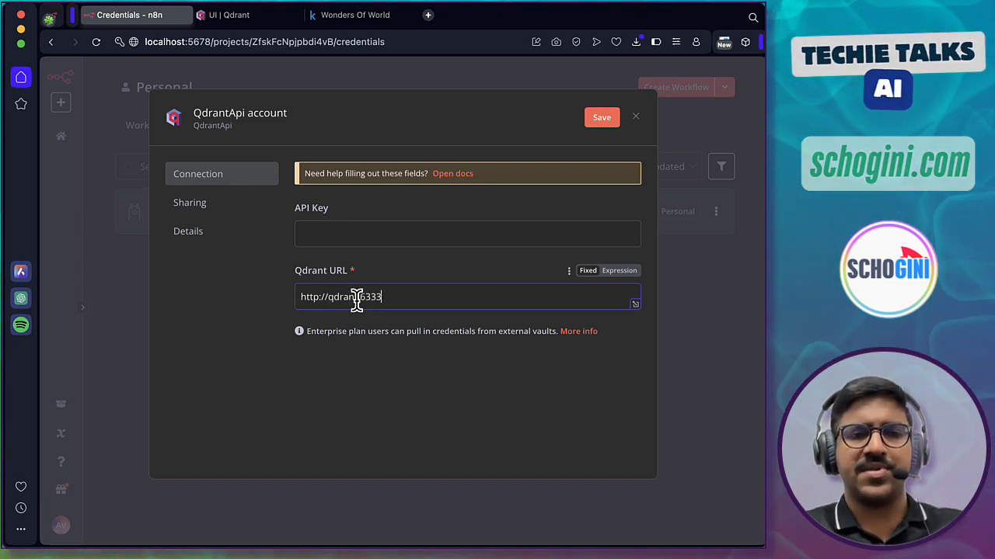
click(376, 396)
click(603, 120)
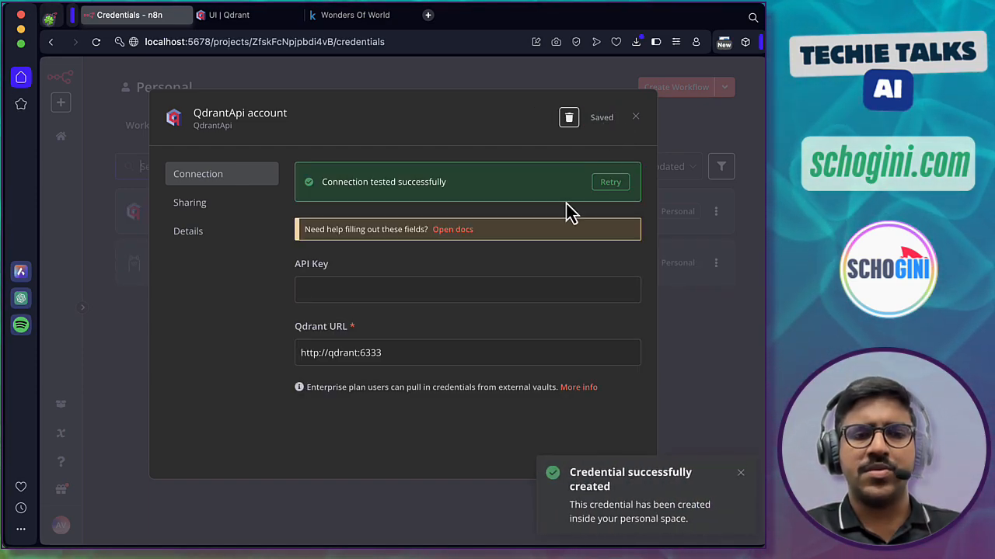
mouse_move(300, 175)
mouse_down()
mouse_move(373, 204)
mouse_move(460, 196)
mouse_up()
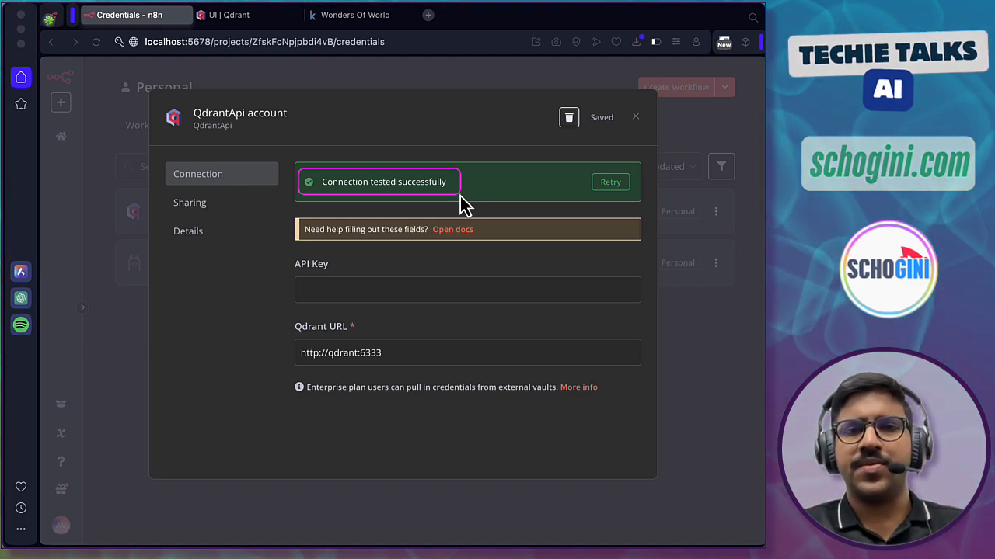
click(688, 393)
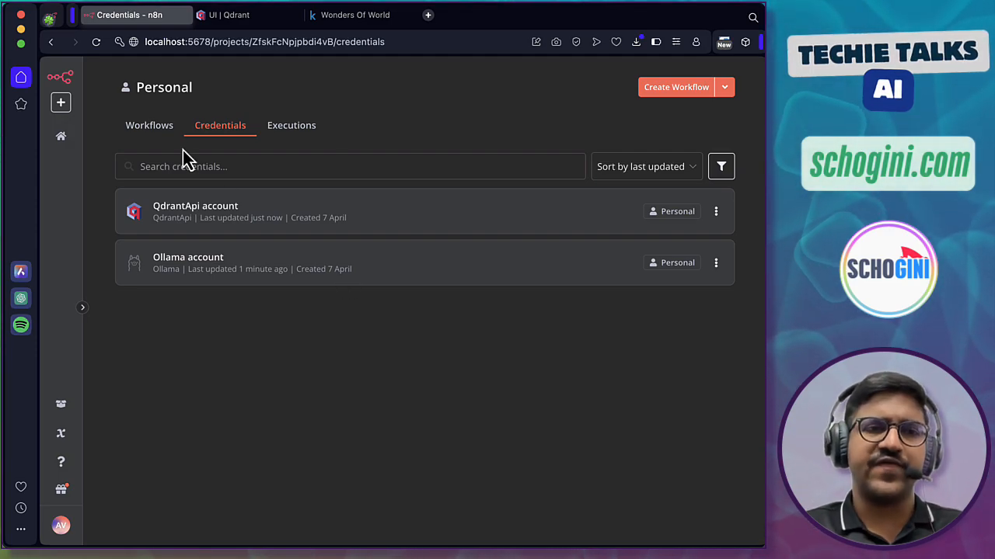
Create a new workflow that starts with the On chat message trigger and return to its canvas
click(149, 125)
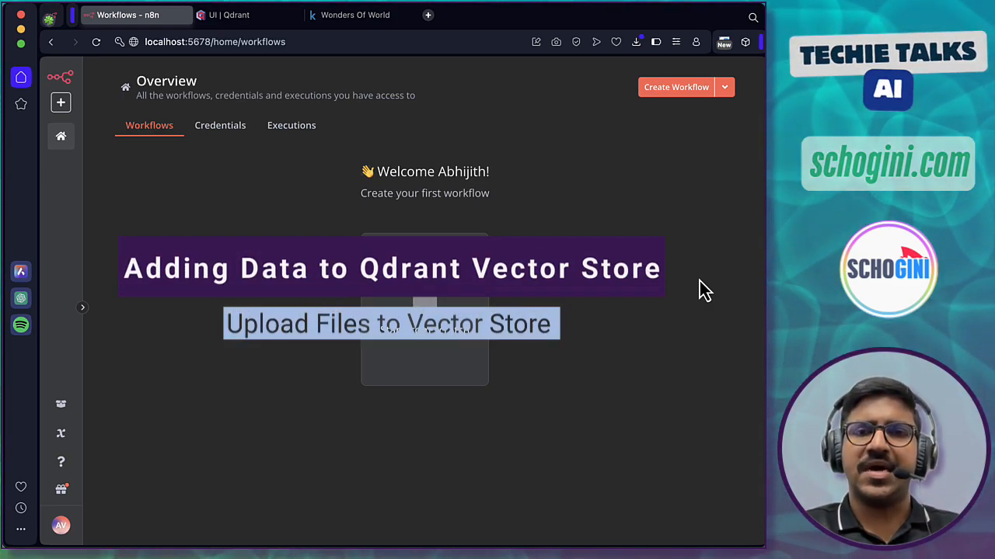
click(671, 91)
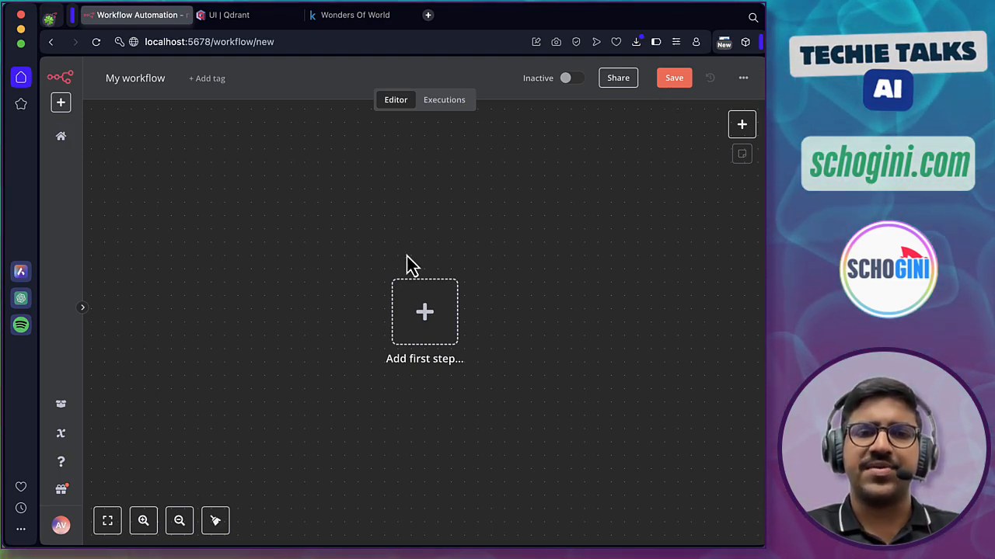
click(420, 322)
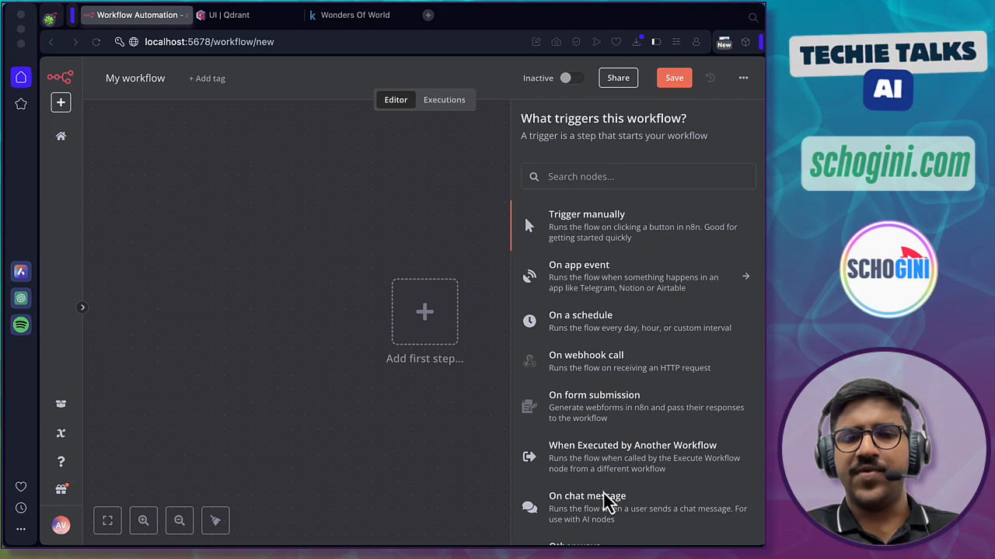
mouse_move(514, 484)
mouse_down()
mouse_move(628, 528)
mouse_move(756, 536)
mouse_up()
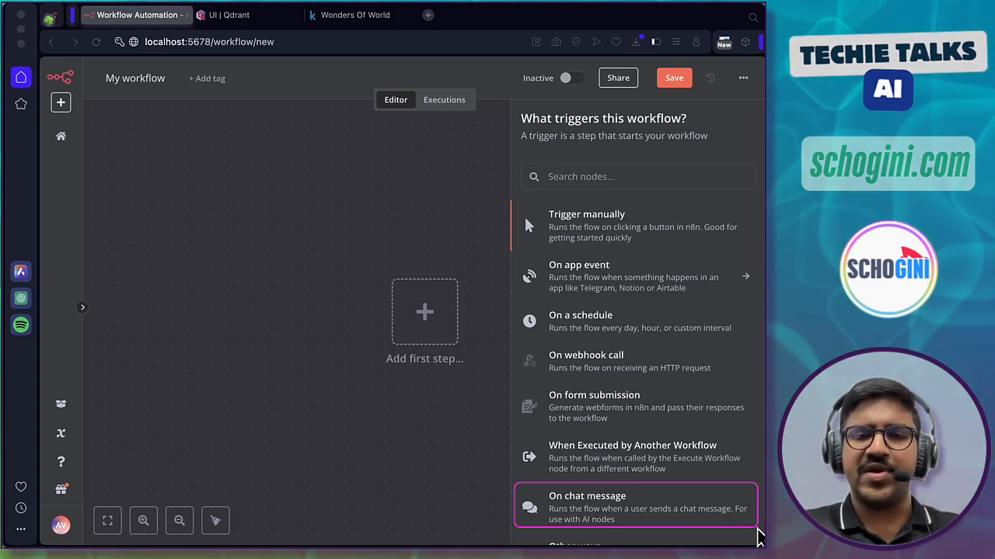
click(602, 518)
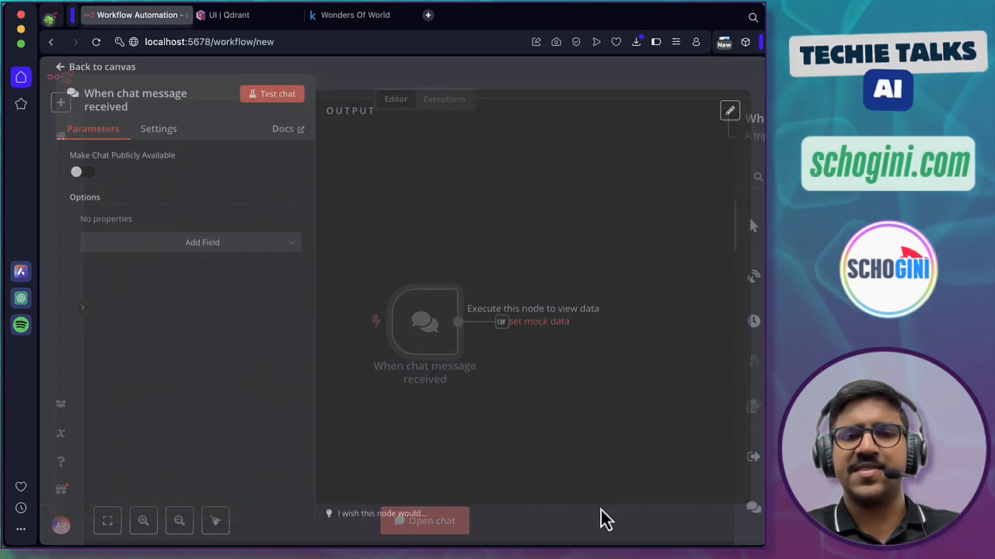
click(630, 88)
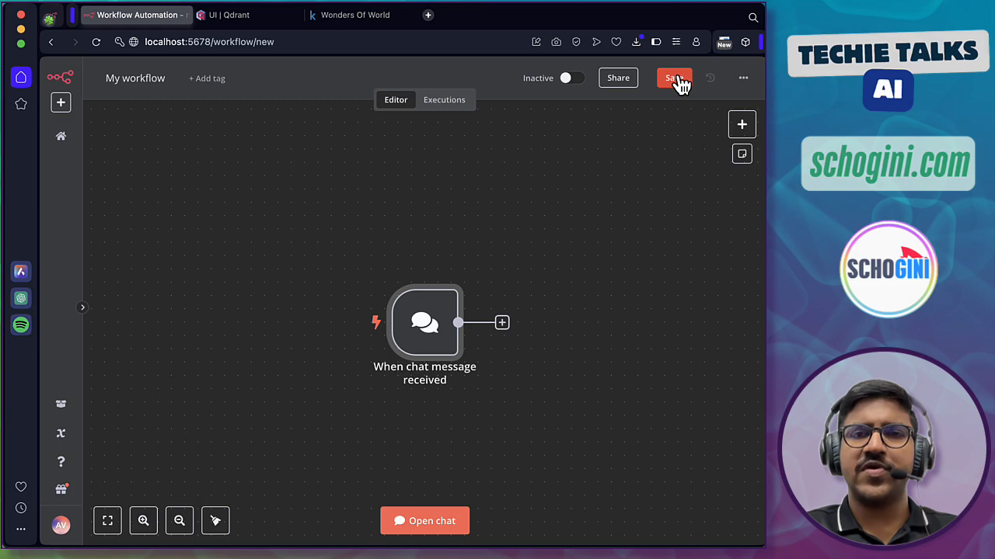
Rename the workflow as Add RAG and save it
click(133, 79)
triple_click(117, 77)
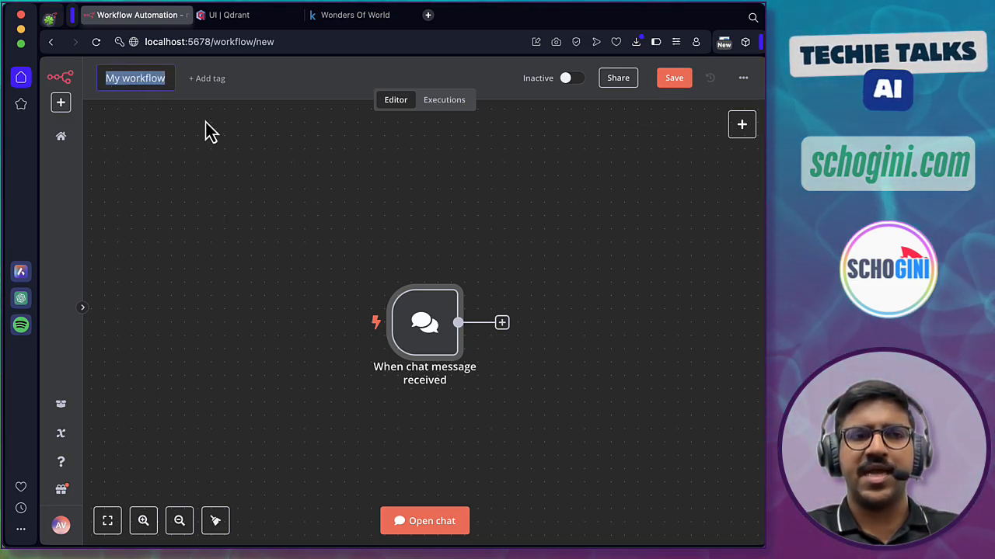
text(Add TA)
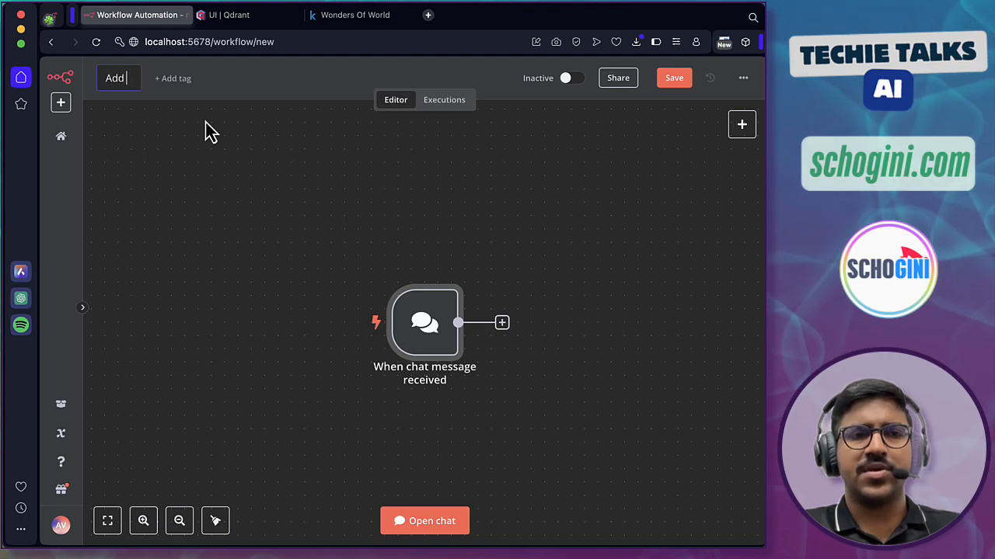
key(BackSpace)
key(BackSpace)
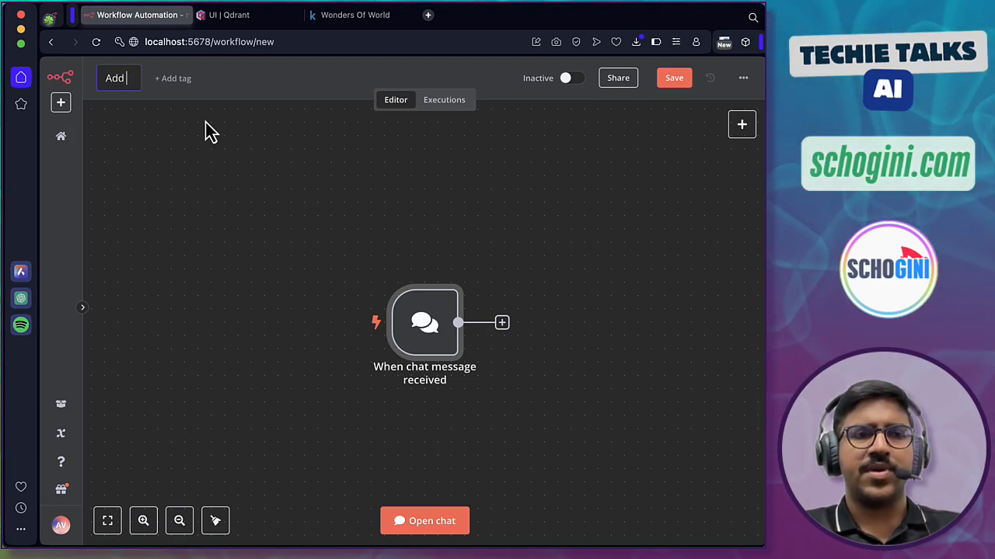
text(RAG)
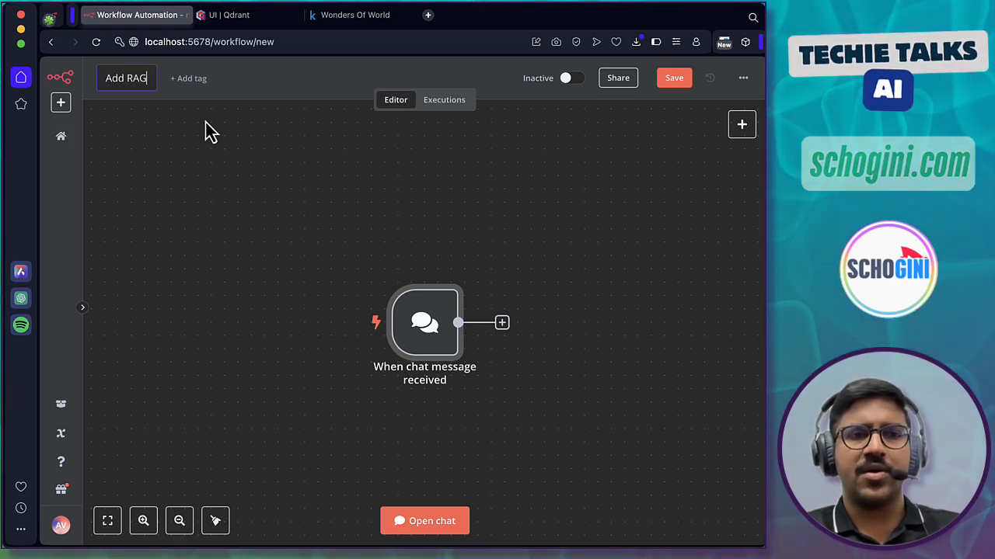
click(318, 174)
click(672, 80)
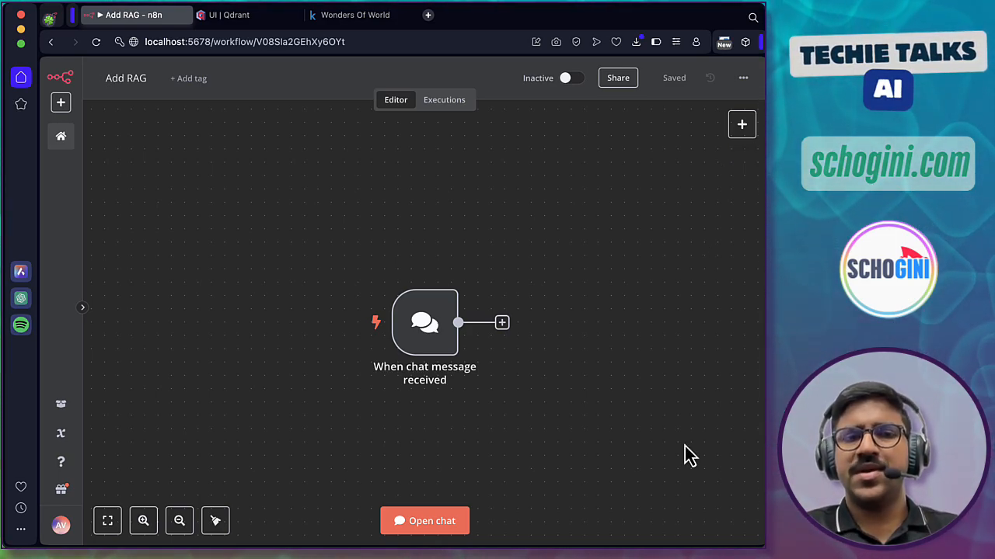
Examine the workflow's chat window and its message input, and close it again
click(432, 522)
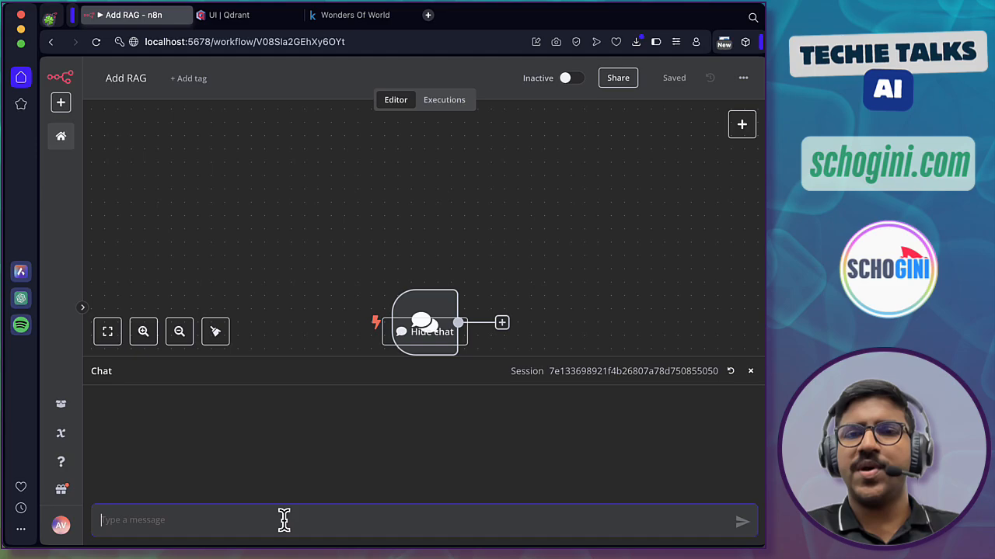
click(750, 370)
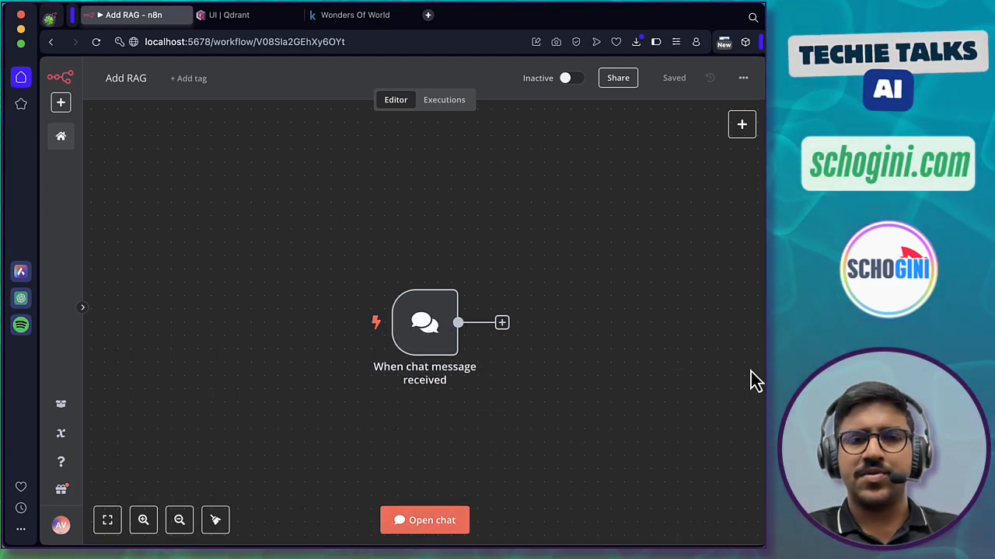
Reposition the chat trigger node higher on the canvas, enable its Allow File Uploads option, and save the workflow
drag(436, 335, 396, 242)
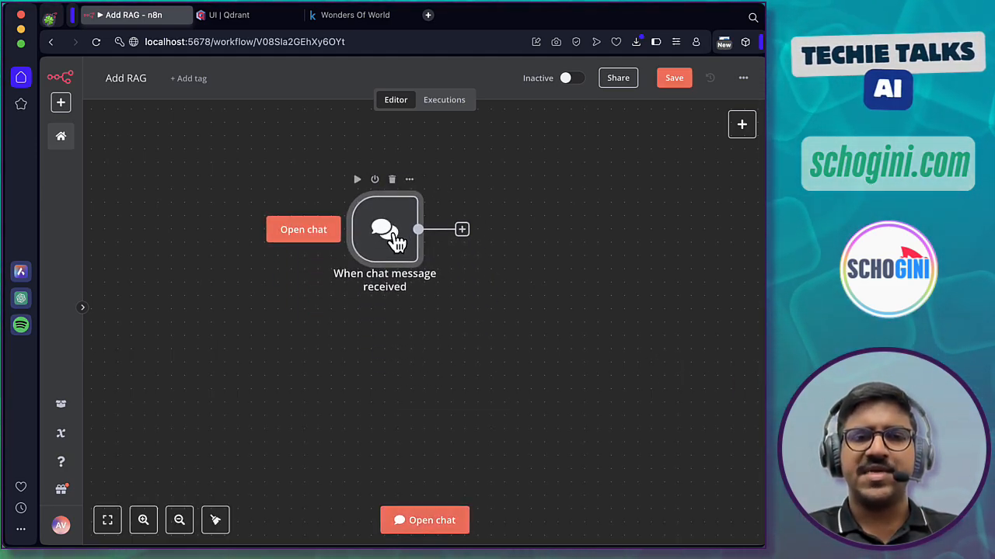
double_click(396, 243)
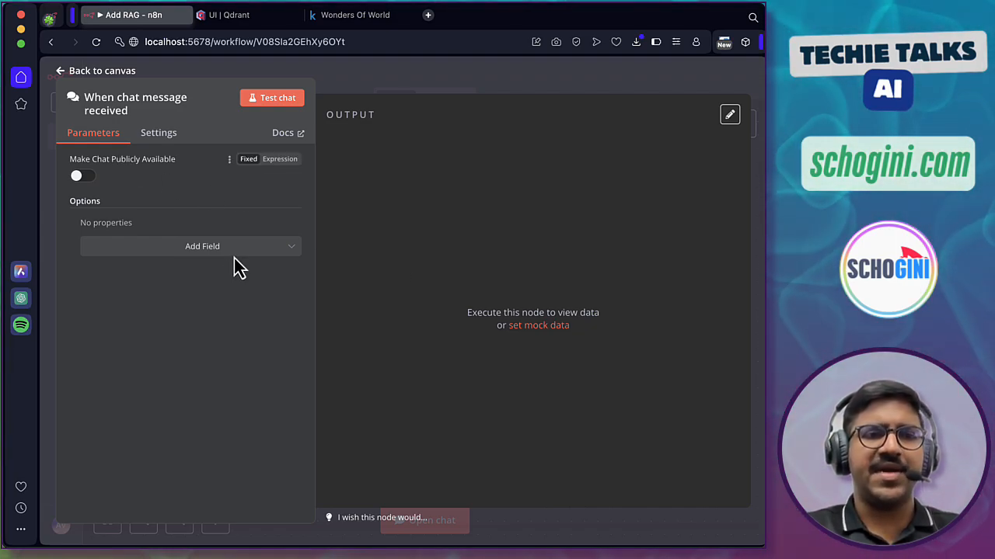
click(211, 255)
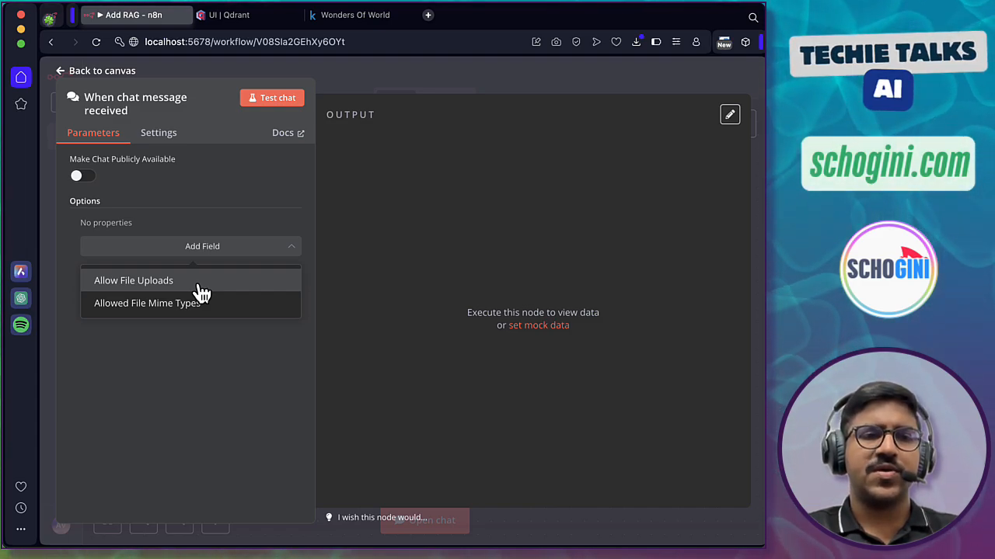
click(201, 284)
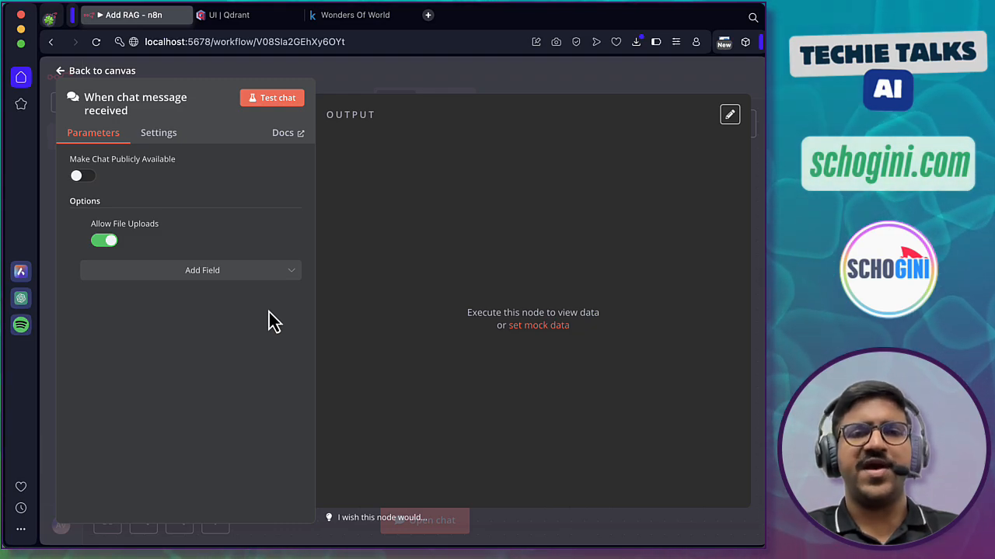
click(427, 88)
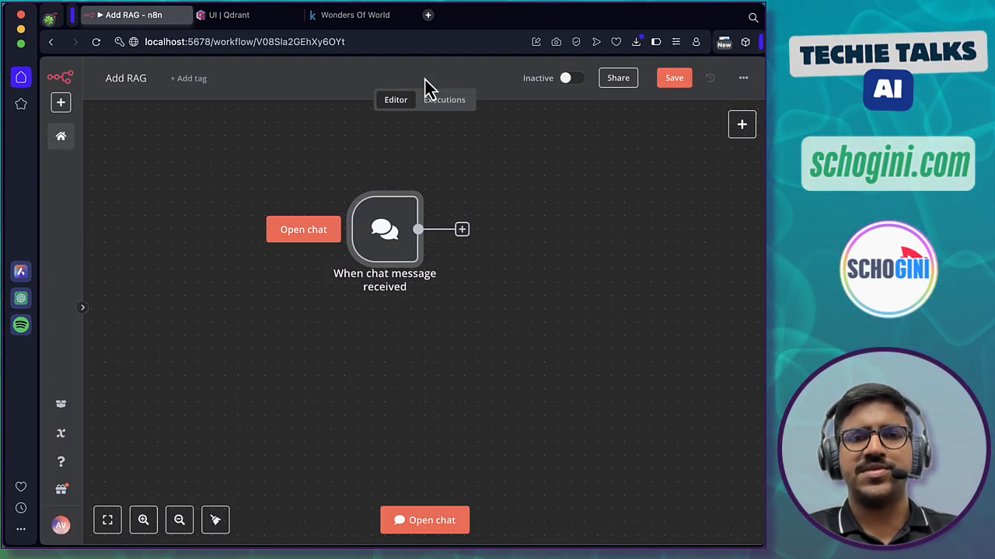
click(671, 77)
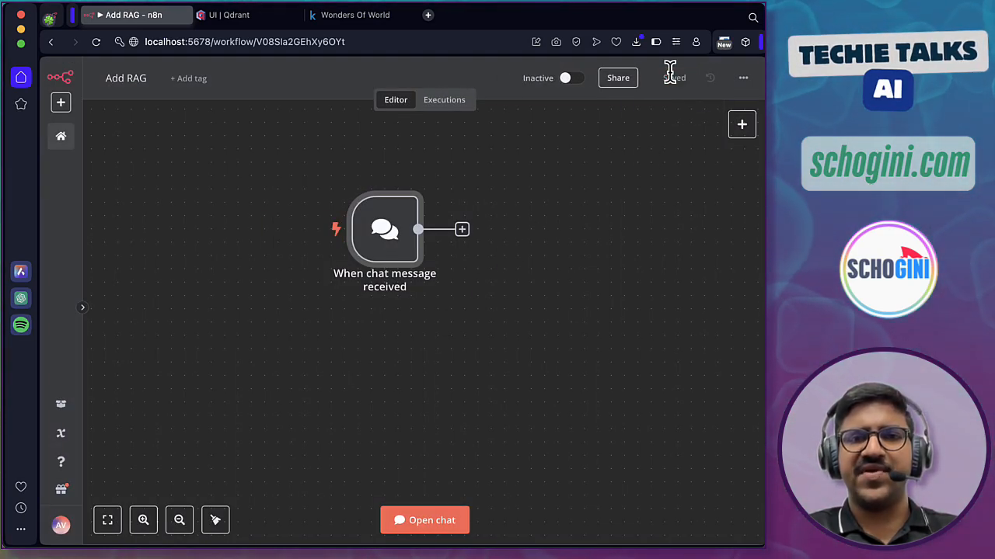
Open the workflow's chat window and examine the file attachment control beside the message input
click(410, 527)
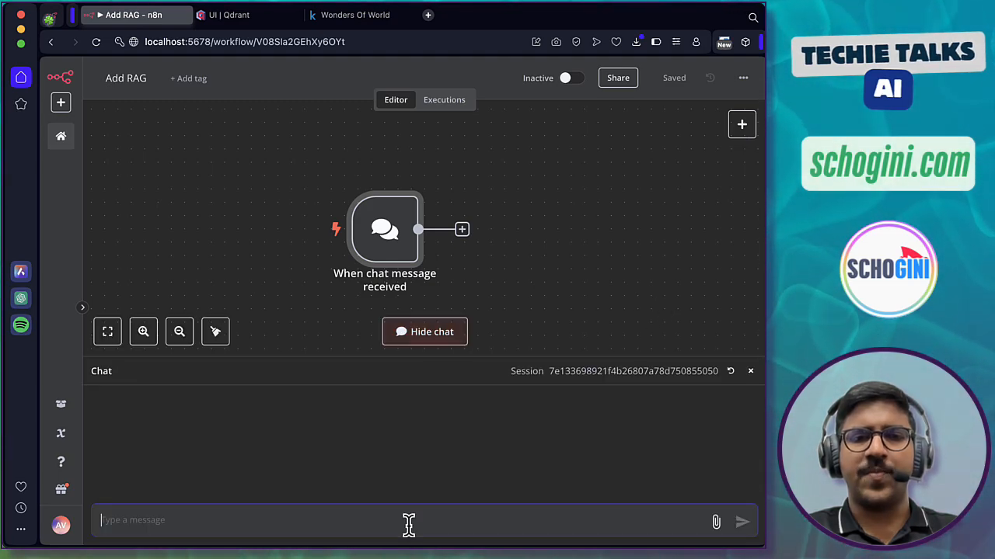
click(715, 524)
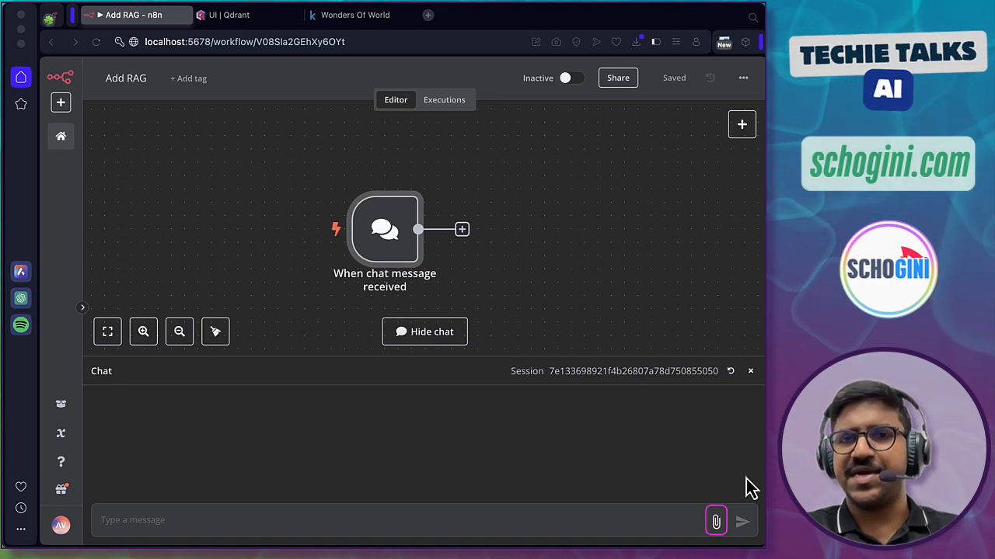
key(Escape)
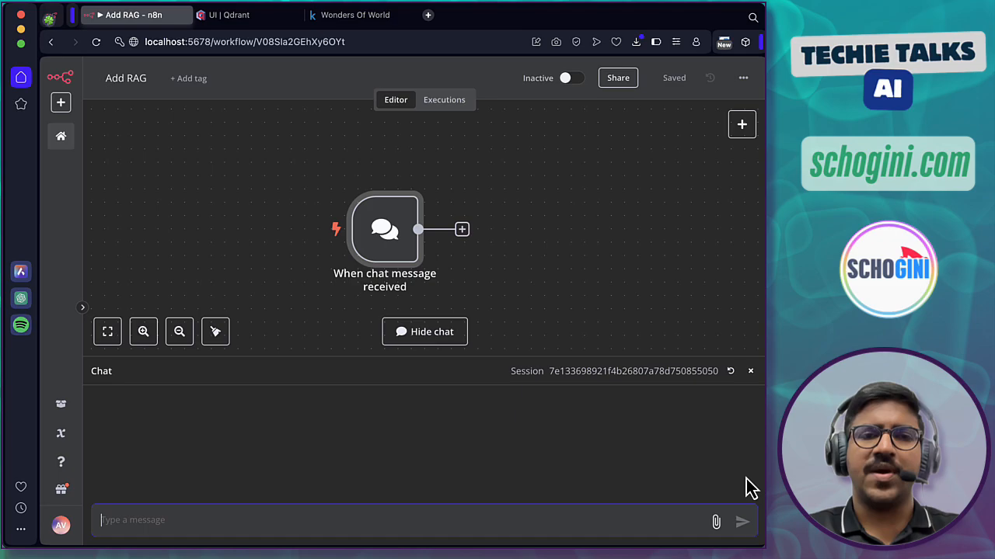
Add a Qdrant Vector Store node after the chat trigger using the Add documents to vector store action
click(462, 230)
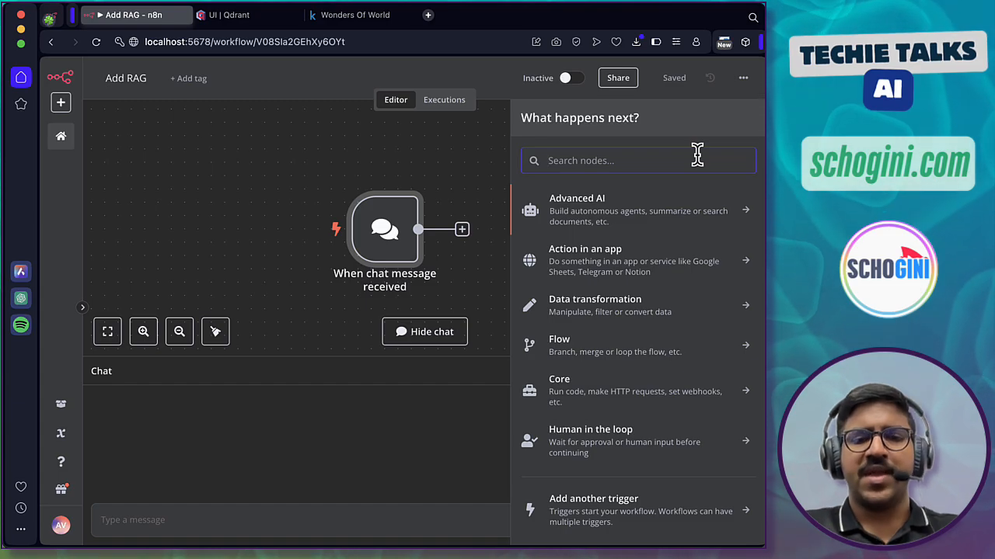
text(qdrant)
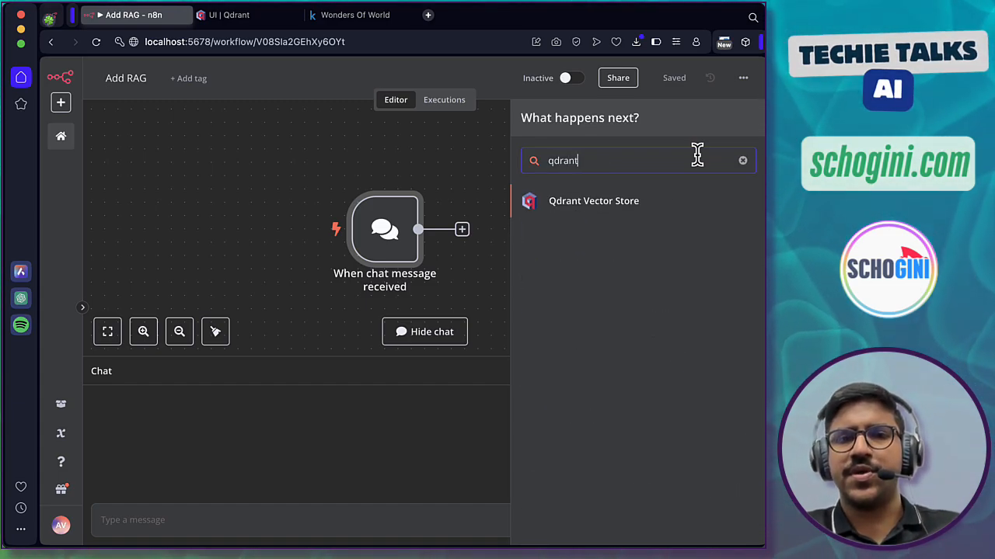
click(592, 206)
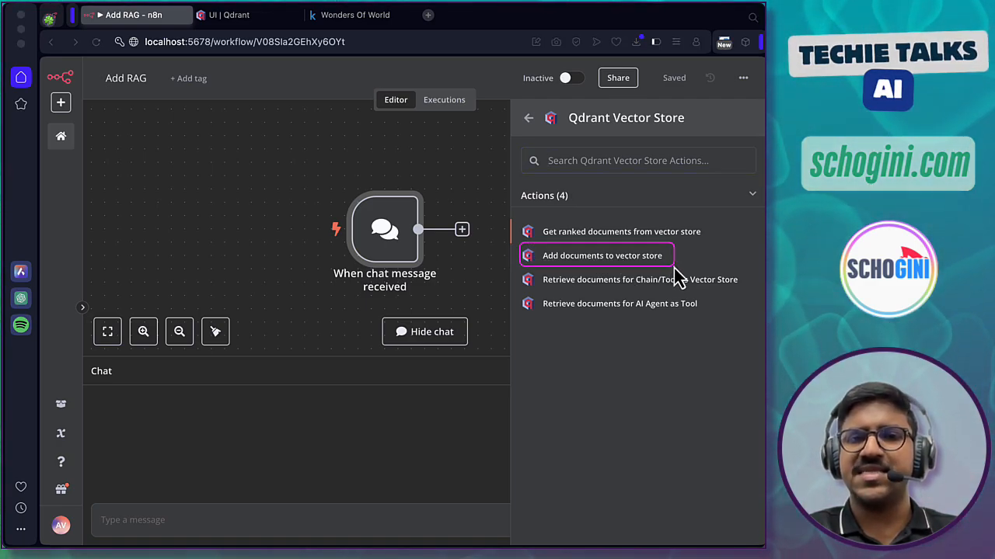
key(Escape)
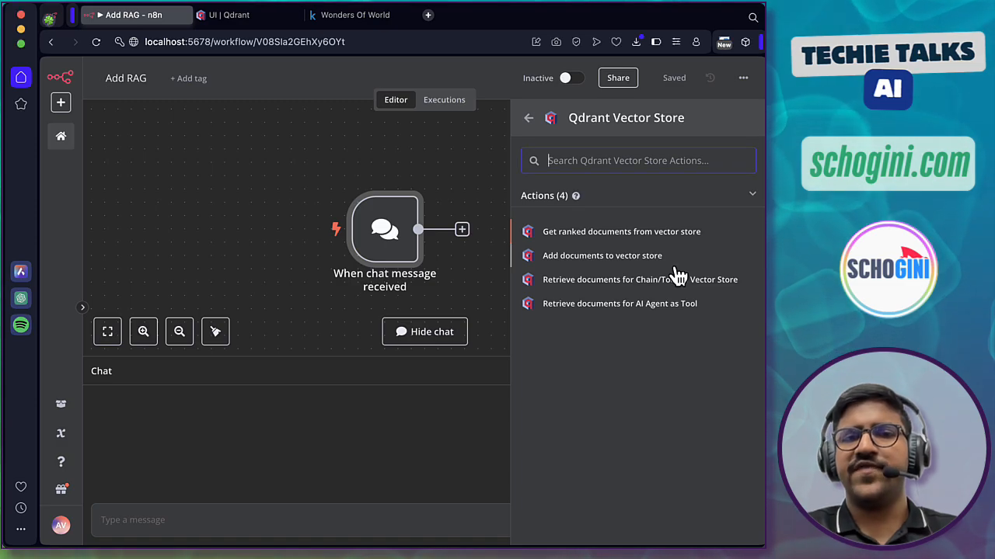
click(614, 255)
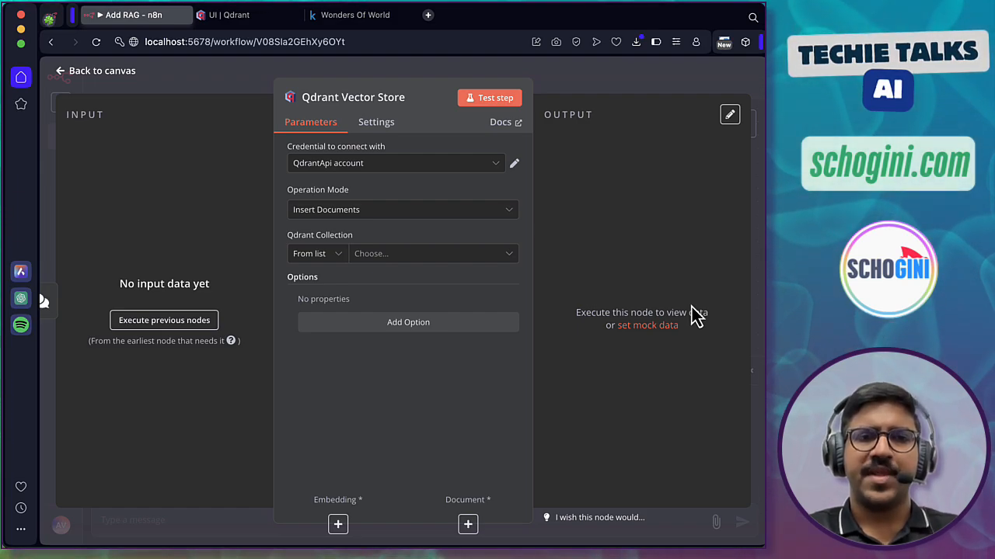
Choose QdrantApi account as the Qdrant Vector Store credential and review the operation modes, keeping Insert Documents
click(462, 171)
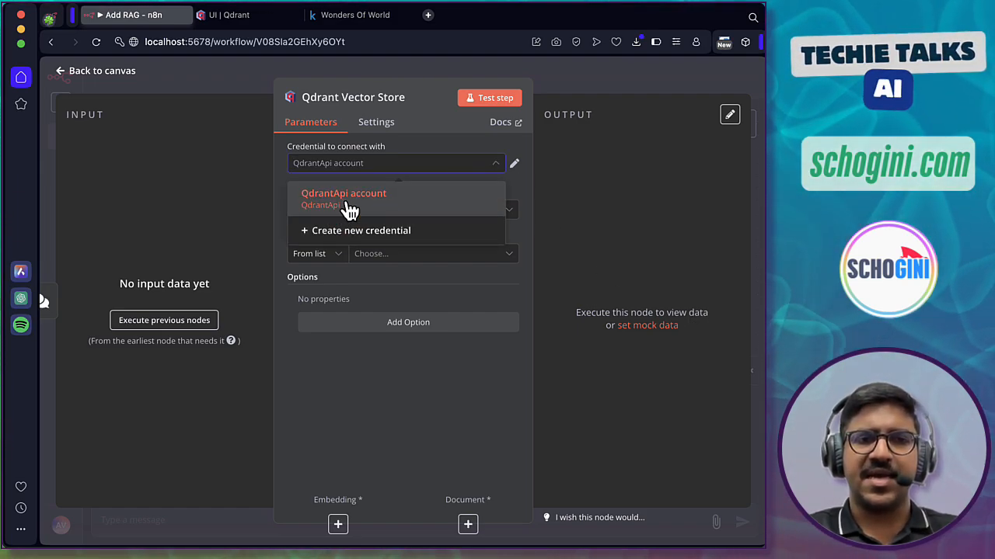
click(346, 199)
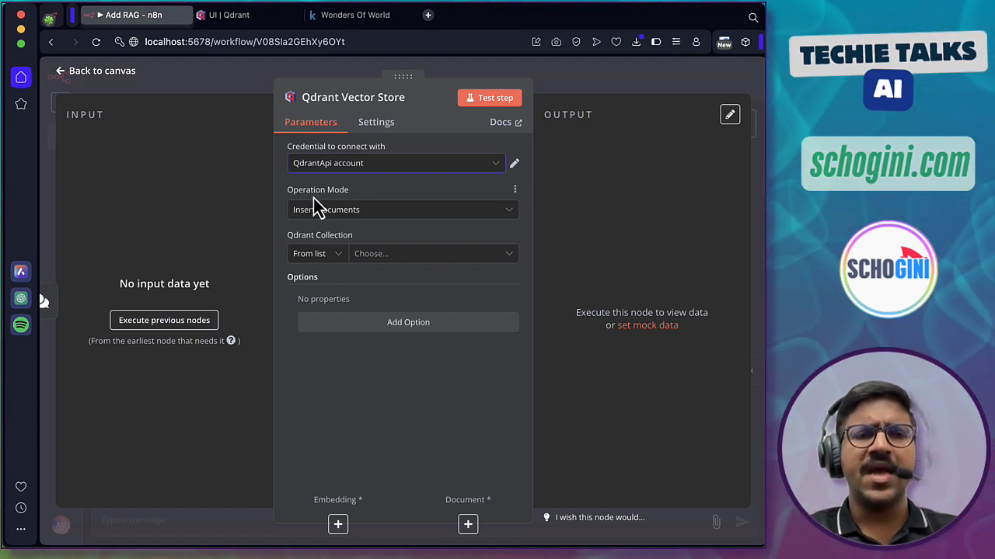
click(327, 220)
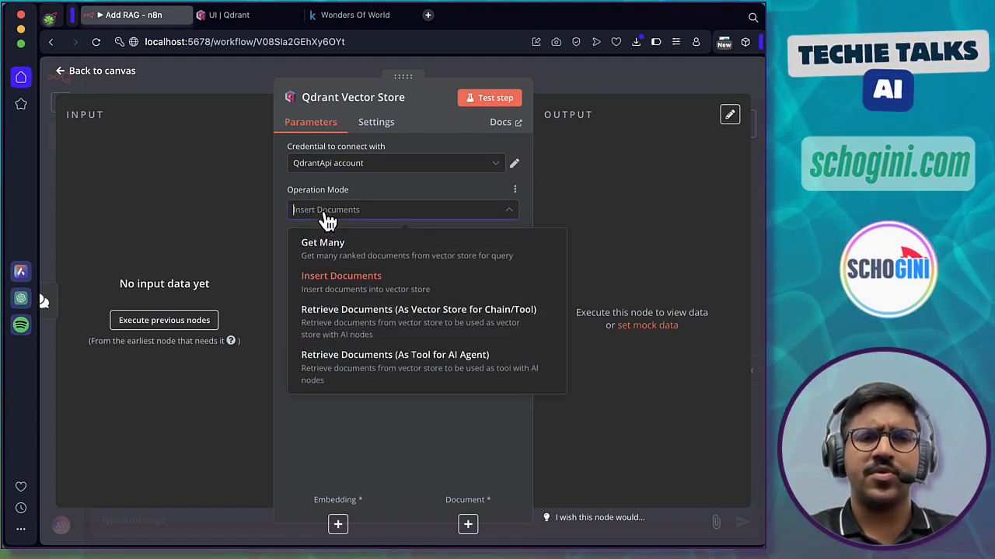
click(411, 195)
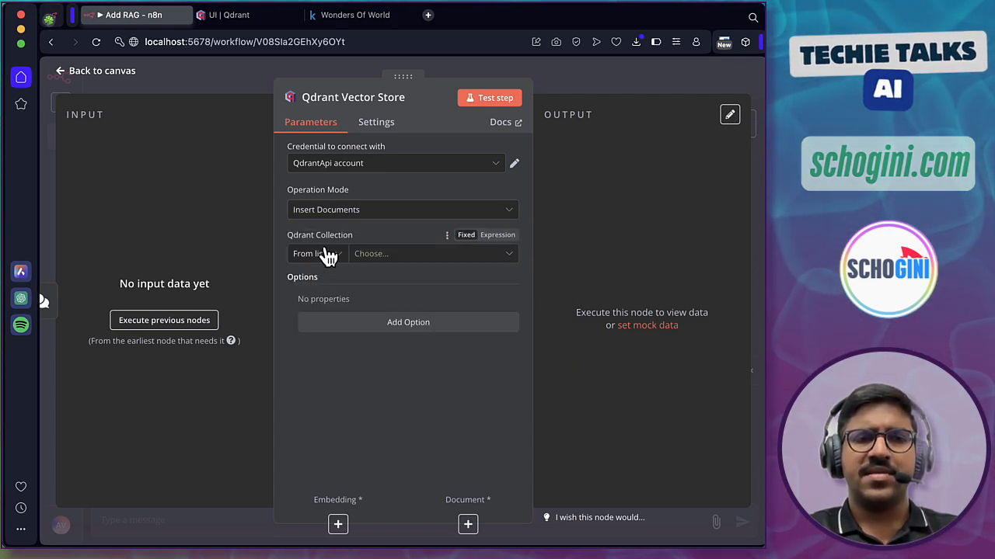
Specify the Qdrant collection by ID as wonders_of_world
click(317, 258)
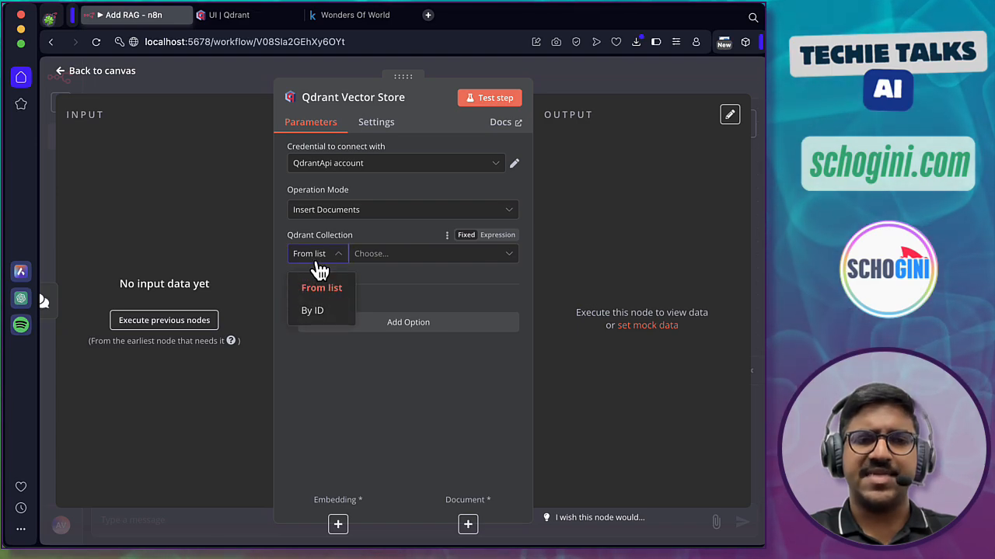
click(318, 311)
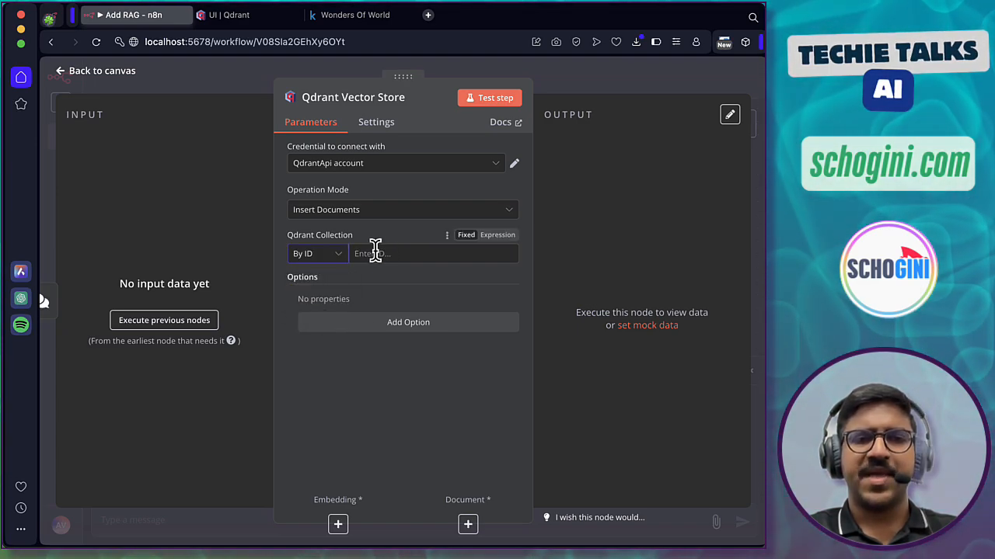
click(375, 251)
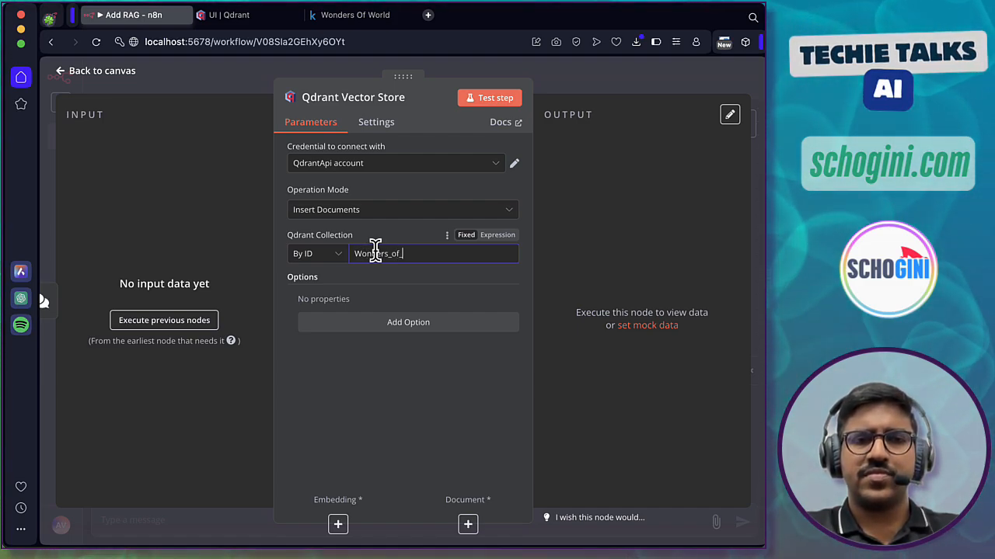
text(world)
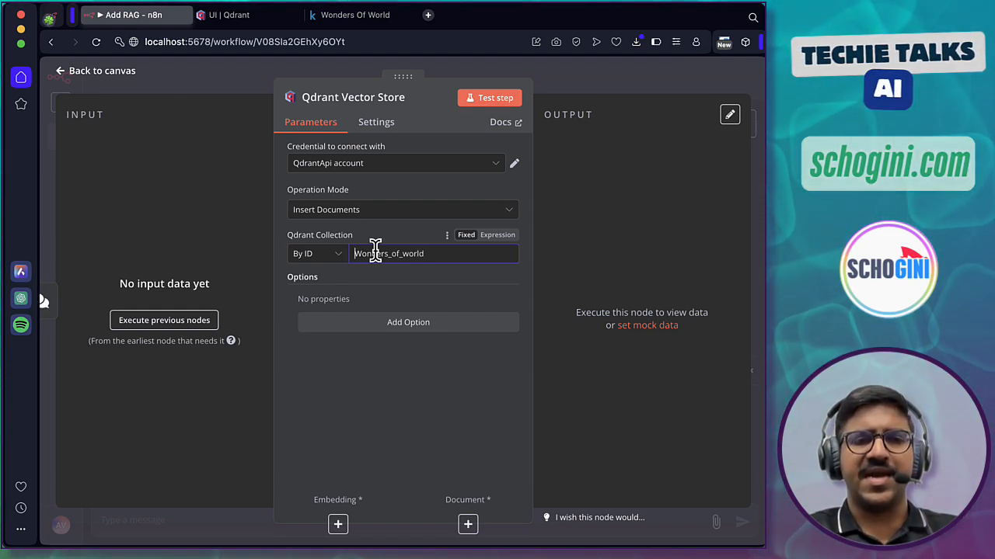
text(w)
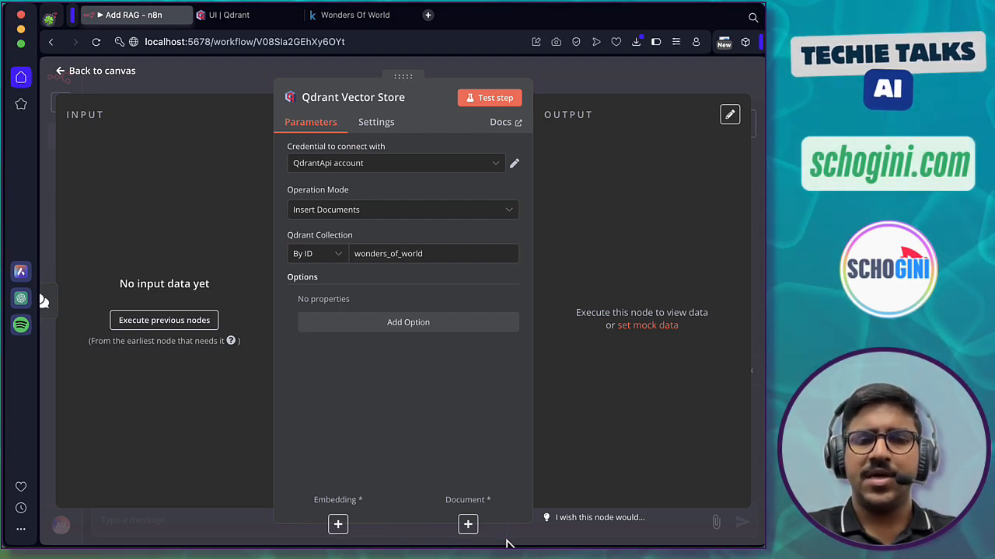
Attach an Embeddings Ollama node to the Qdrant Vector Store's embedding input and keep the Ollama account credential
click(339, 526)
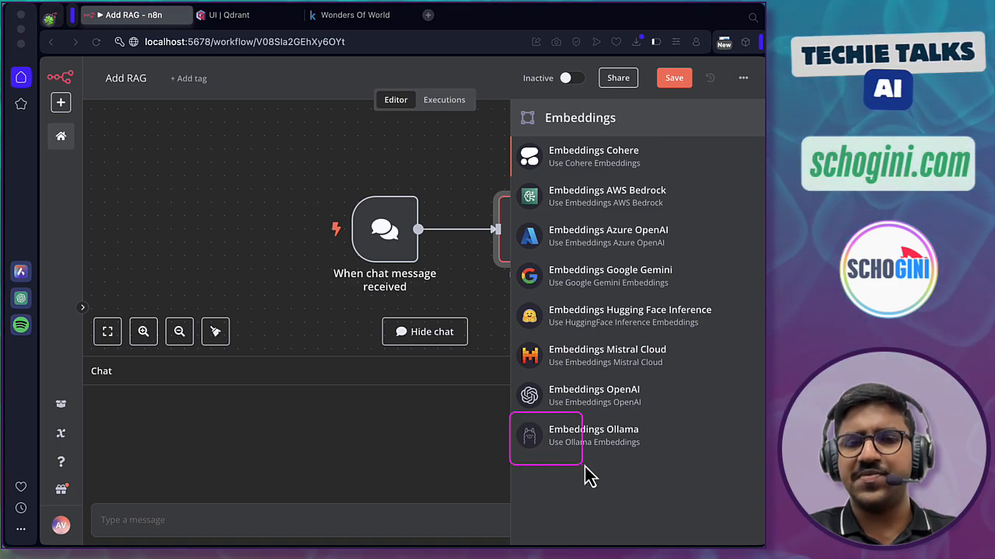
key(Escape)
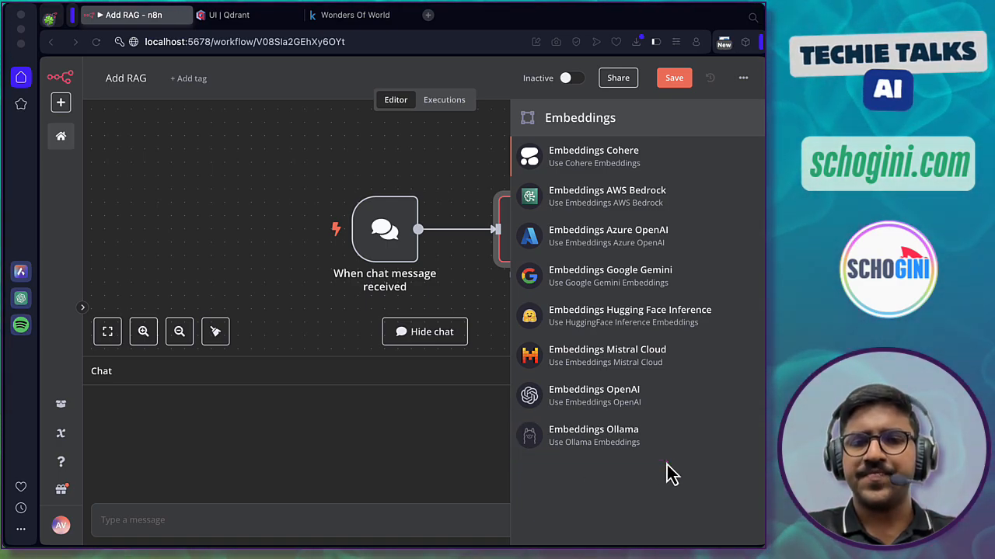
click(604, 440)
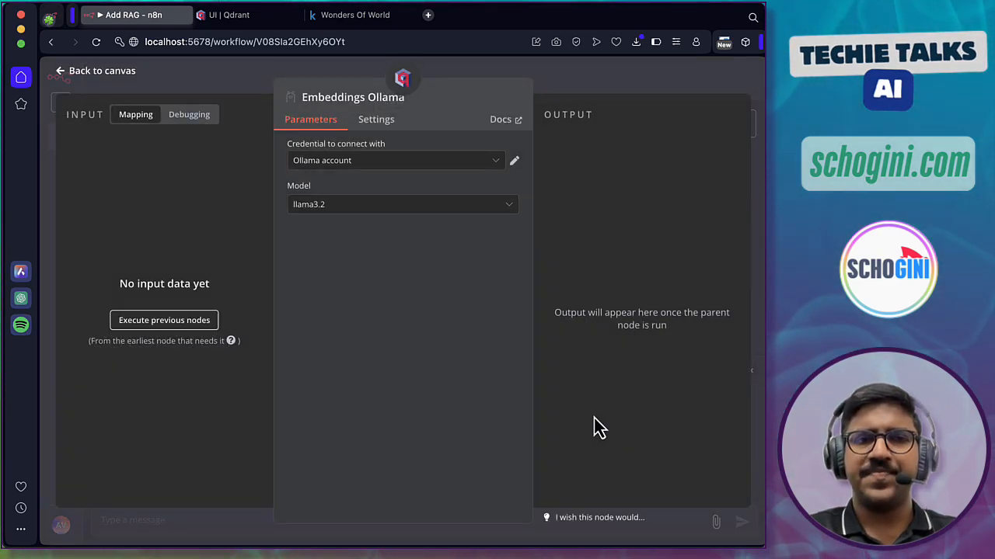
click(405, 164)
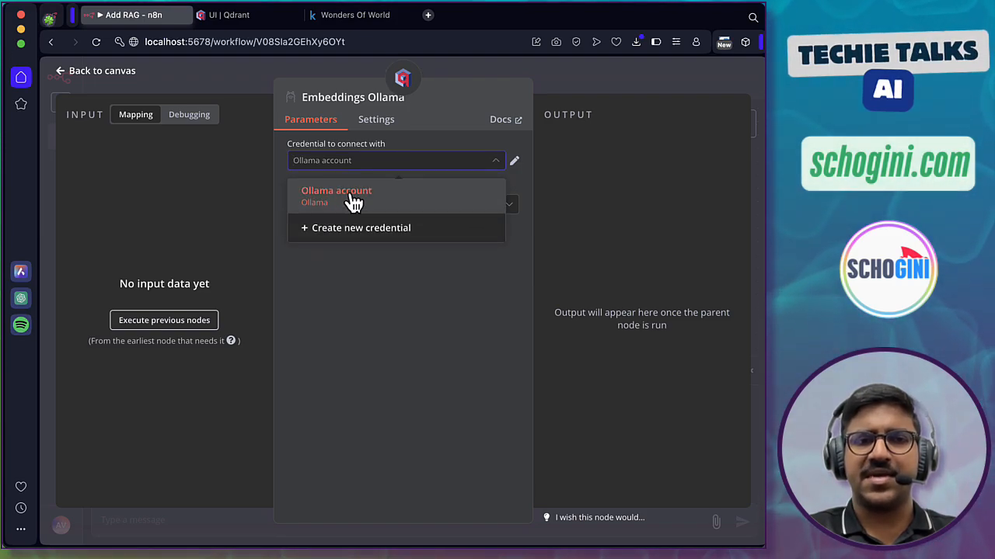
click(394, 322)
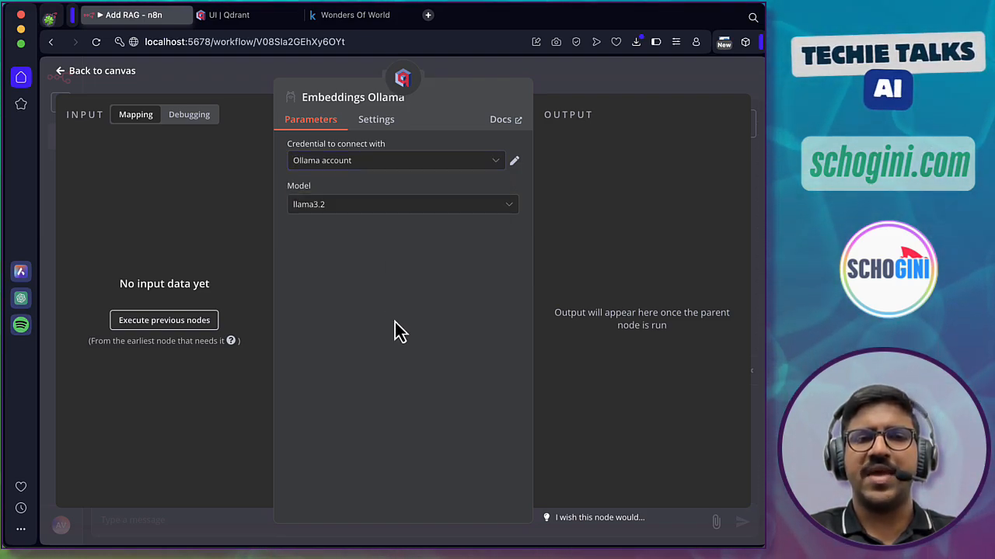
Set the Embeddings Ollama model to nomic-embed-text:latest and return to the Qdrant Vector Store settings
click(367, 209)
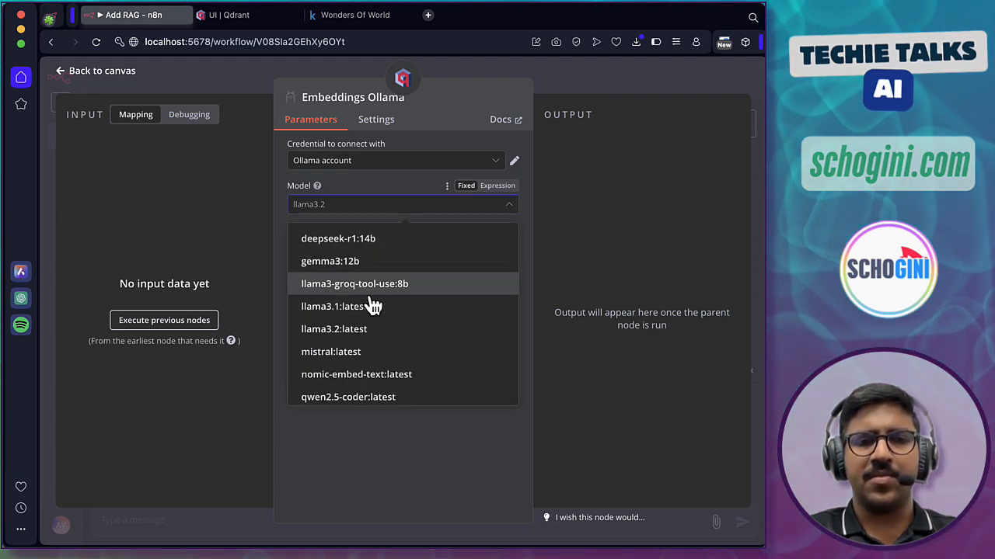
scroll(366, 381, down, 2)
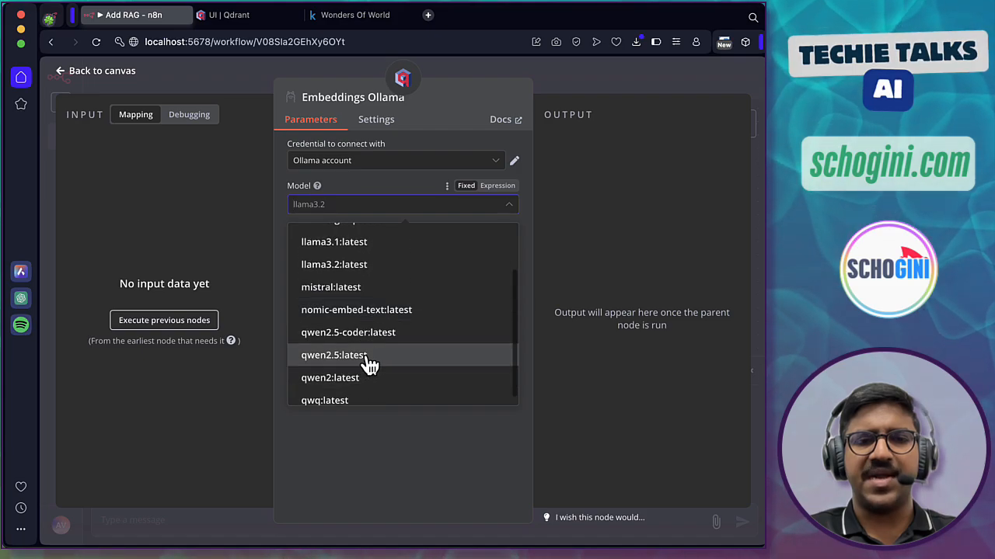
click(375, 318)
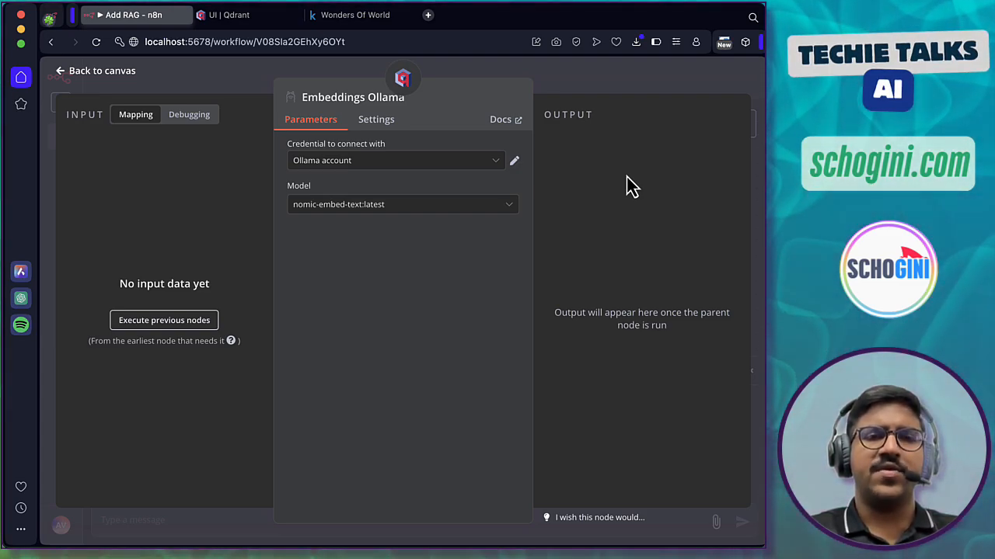
click(402, 109)
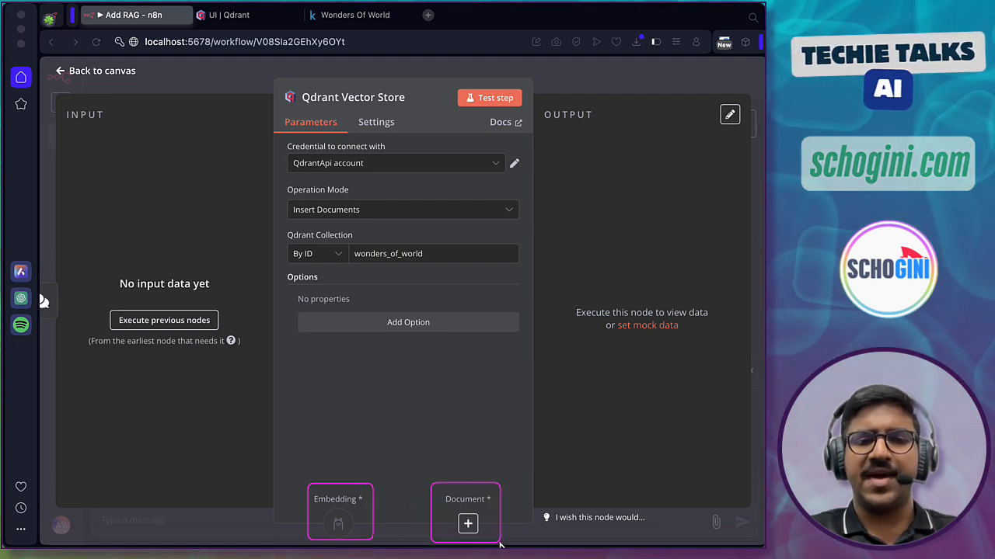
key(Escape)
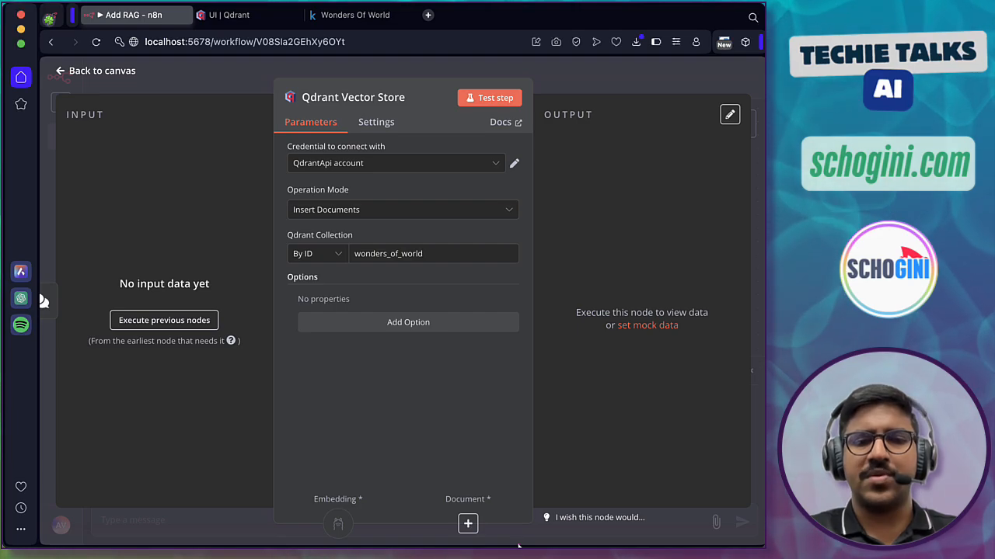
Attach a Default Data Loader node to the Qdrant Vector Store's document input
click(469, 526)
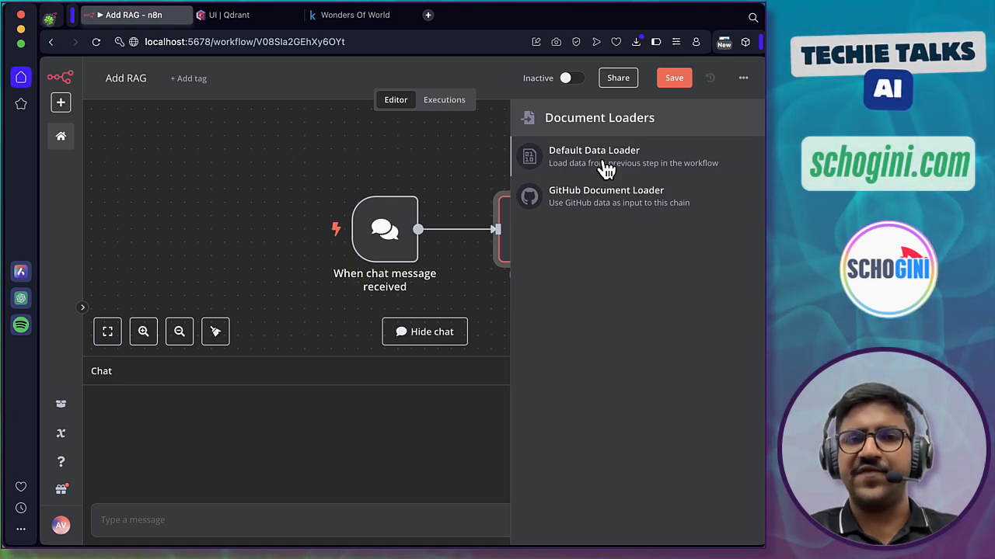
key(ctrl+a)
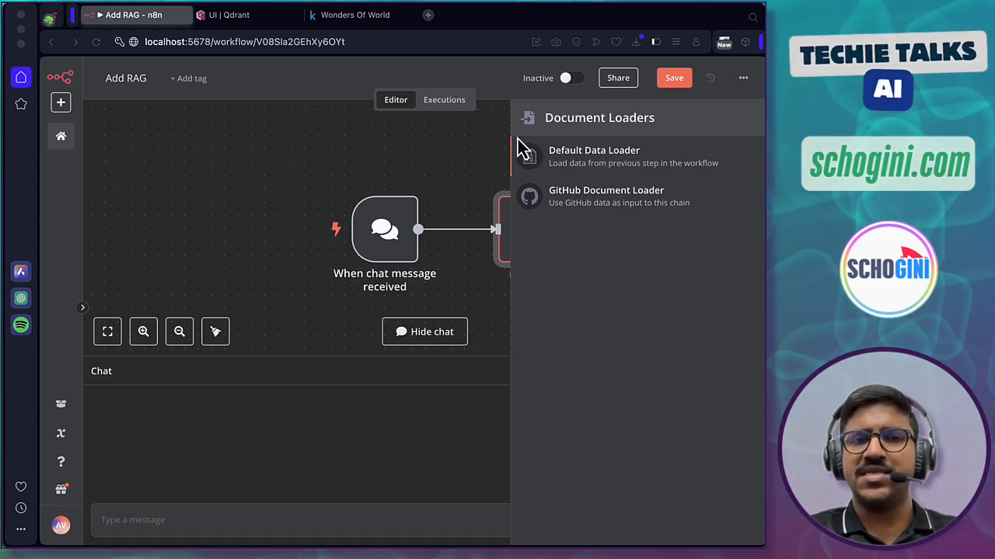
mouse_move(517, 137)
mouse_down()
mouse_move(528, 178)
mouse_move(727, 176)
mouse_up()
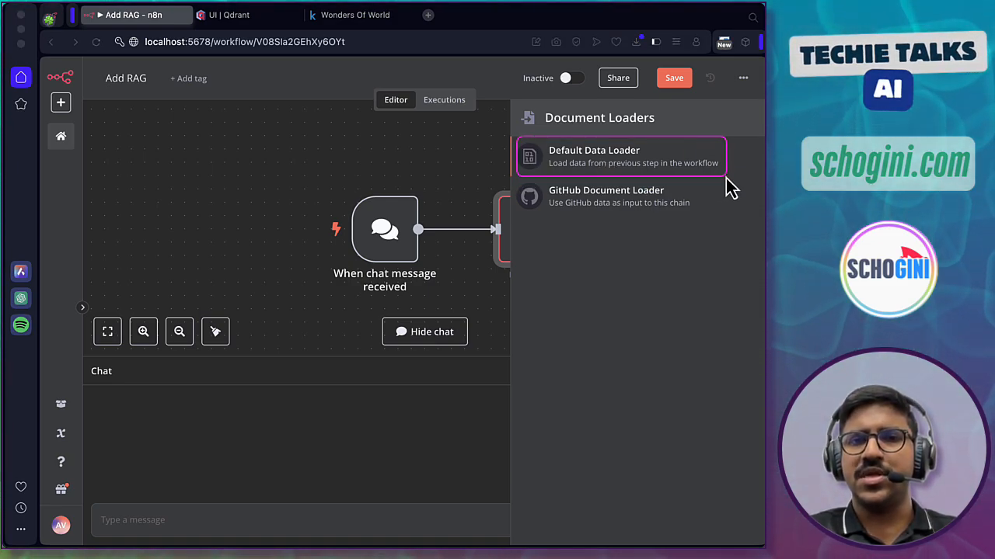
drag(547, 157, 723, 174)
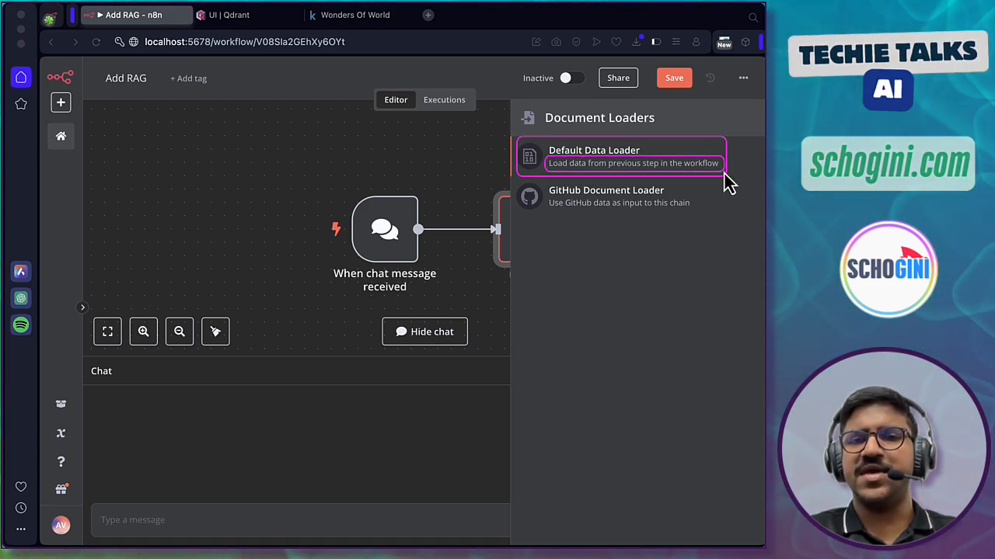
key(Escape)
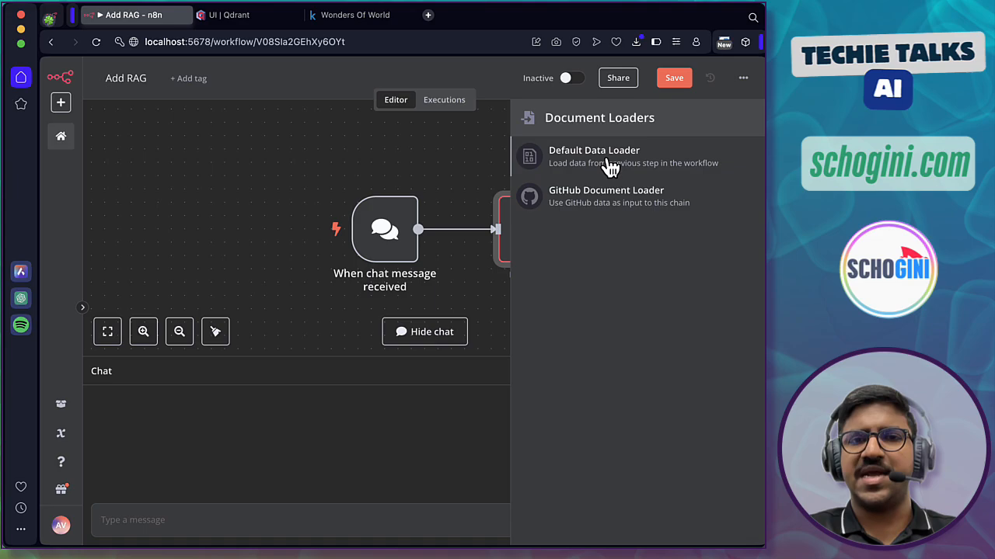
click(611, 167)
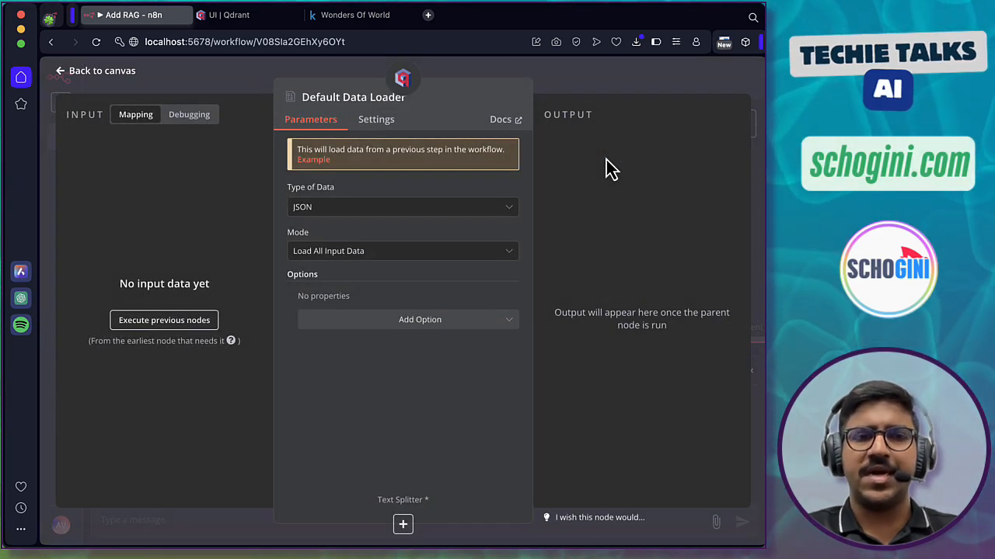
Set the Default Data Loader's type of data to Binary and review the modes, keeping Load All Input Data
click(370, 208)
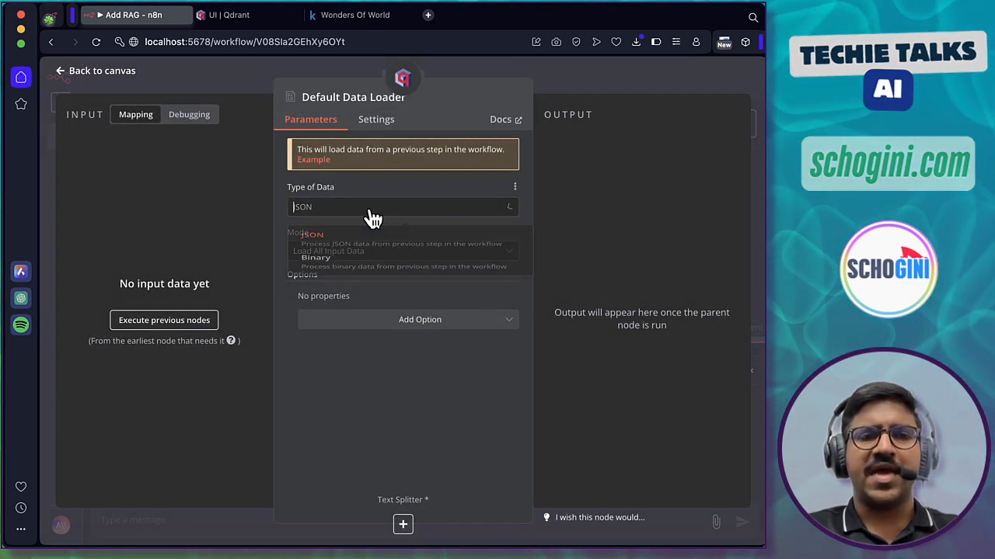
click(340, 289)
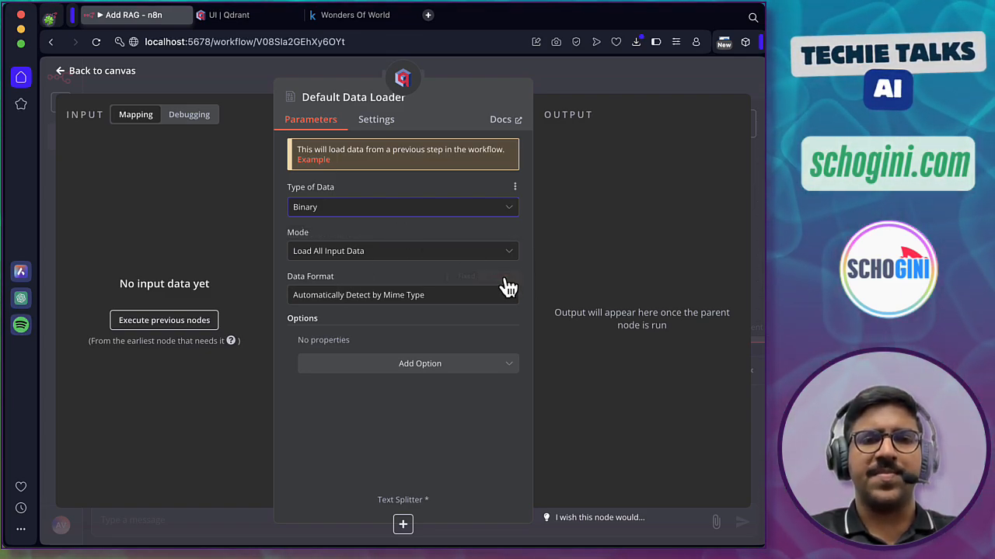
click(327, 260)
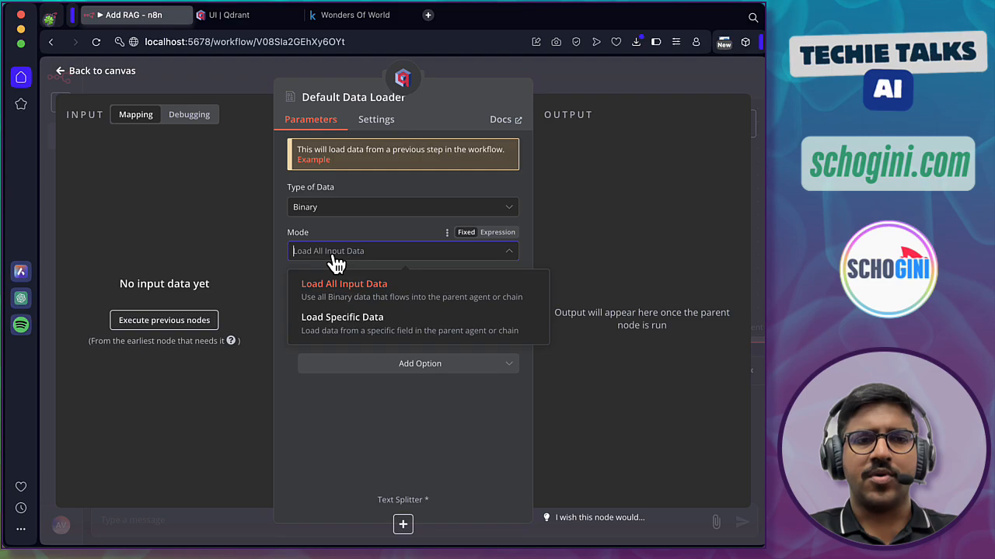
click(385, 233)
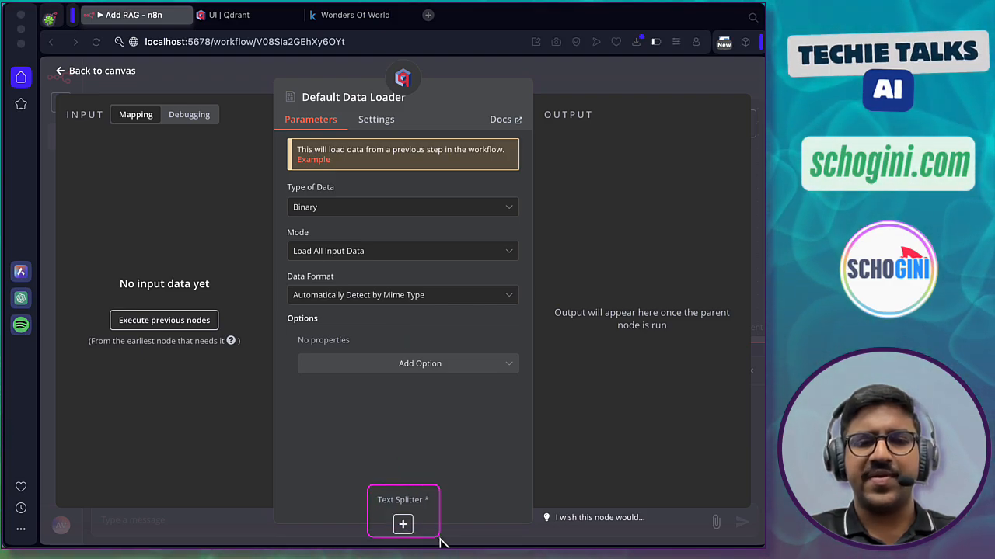
Attach a Recursive Character Text Splitter node to the Default Data Loader's text splitter input
key(Escape)
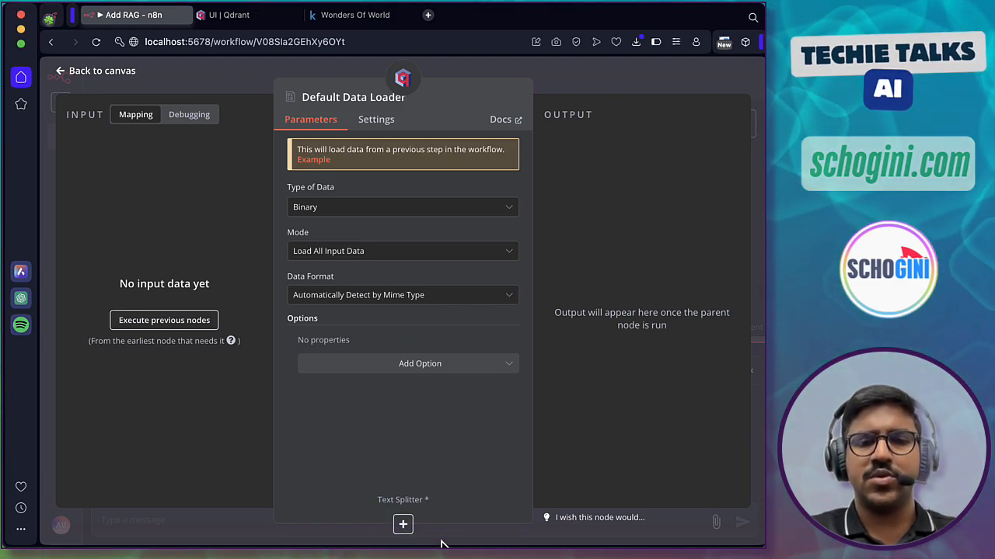
click(403, 526)
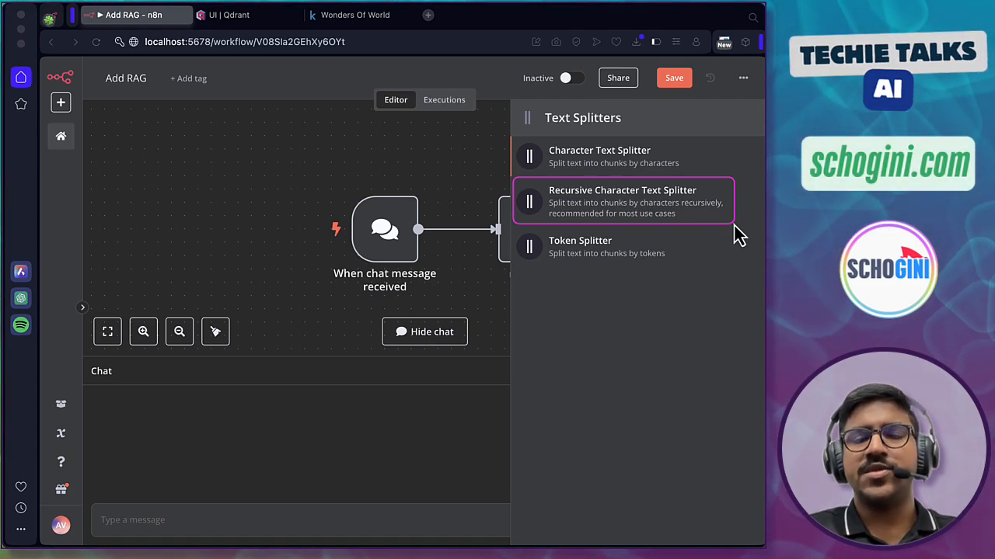
key(Escape)
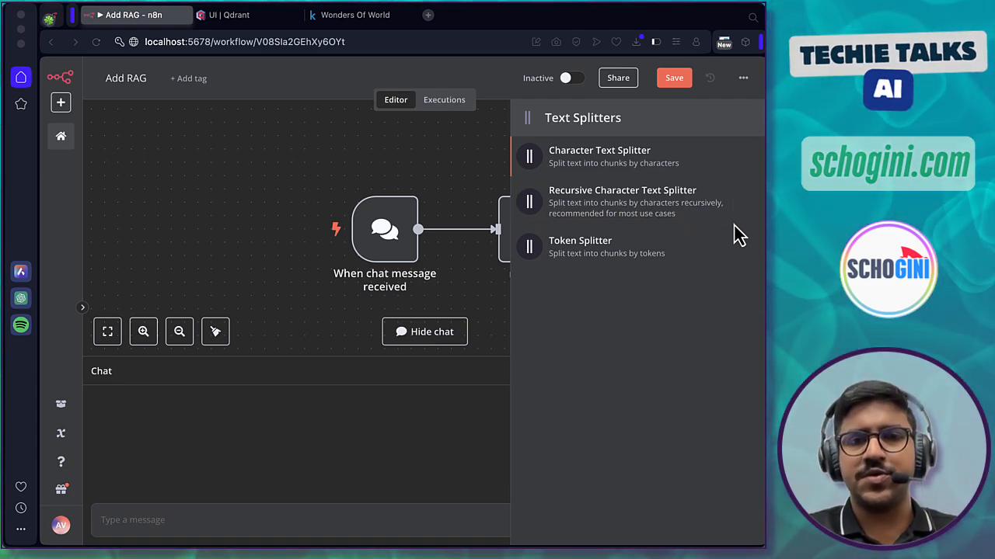
click(601, 218)
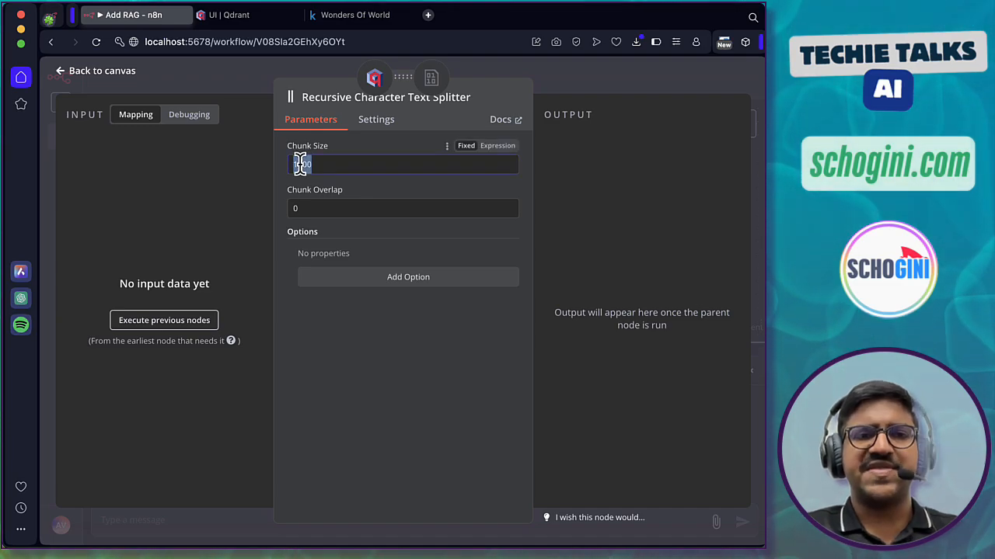
Set the Recursive Character Text Splitter's chunk size to 500 and its chunk overlap to 50
text(500)
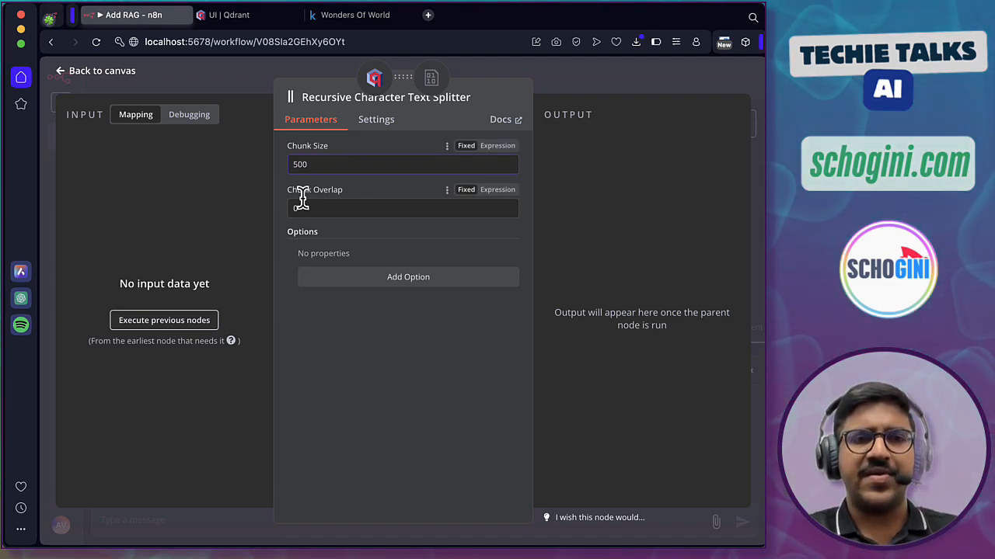
double_click(301, 204)
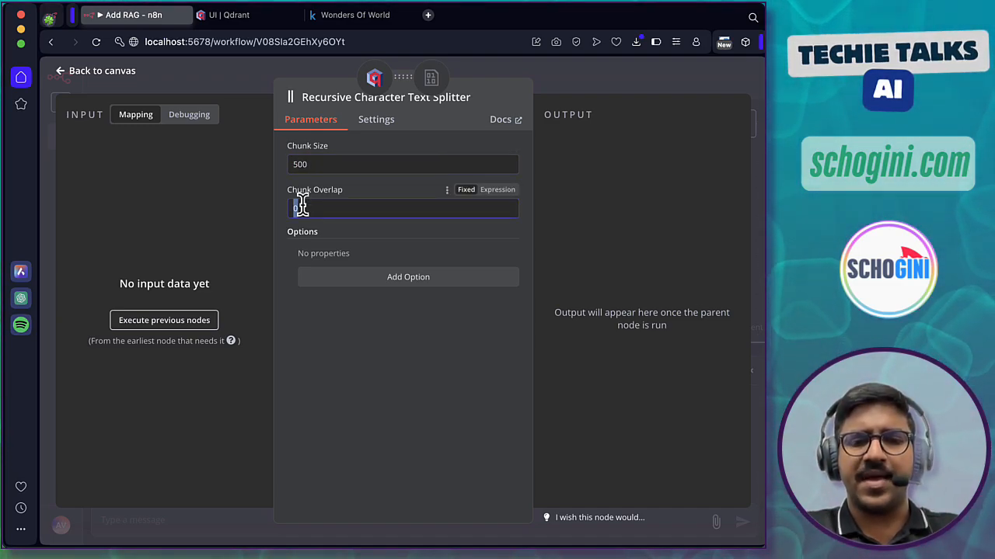
text(50)
click(414, 395)
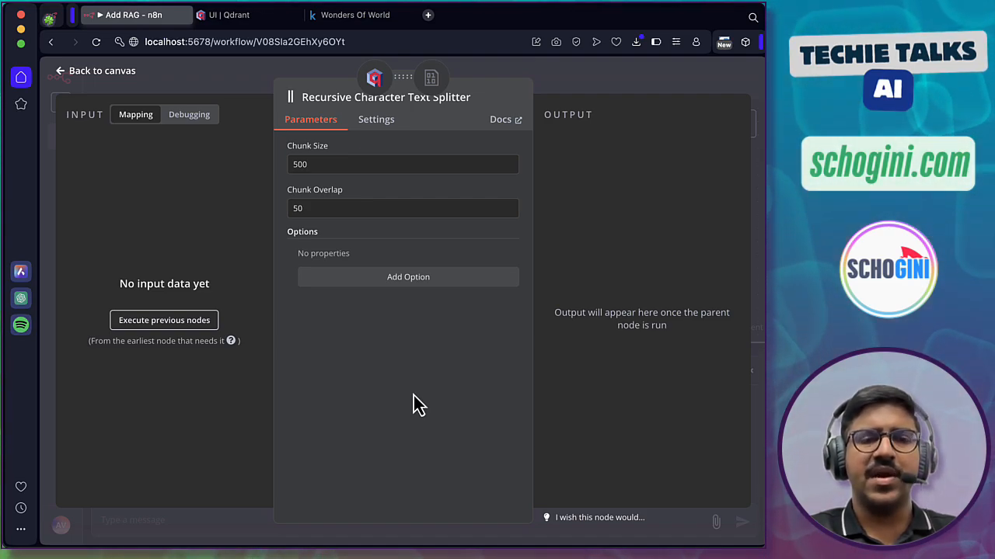
Set the text splitter's chunk size to 250 and chunk overlap to 25, and return to the workflow canvas
click(296, 163)
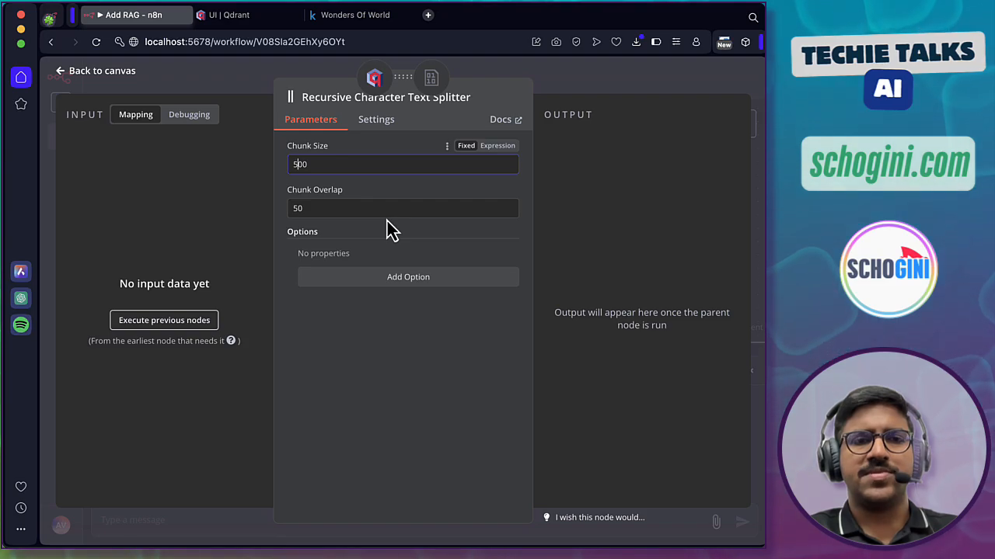
text(20)
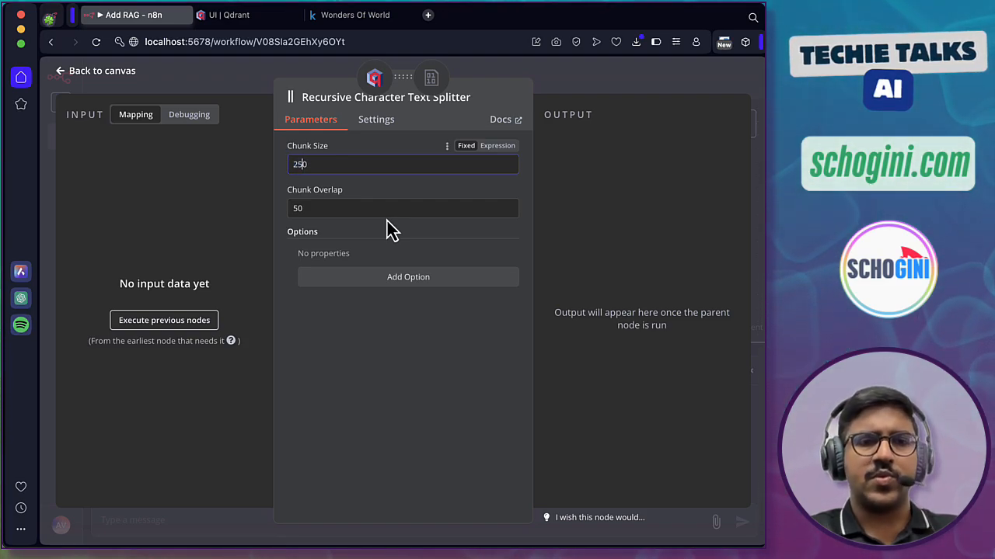
click(296, 207)
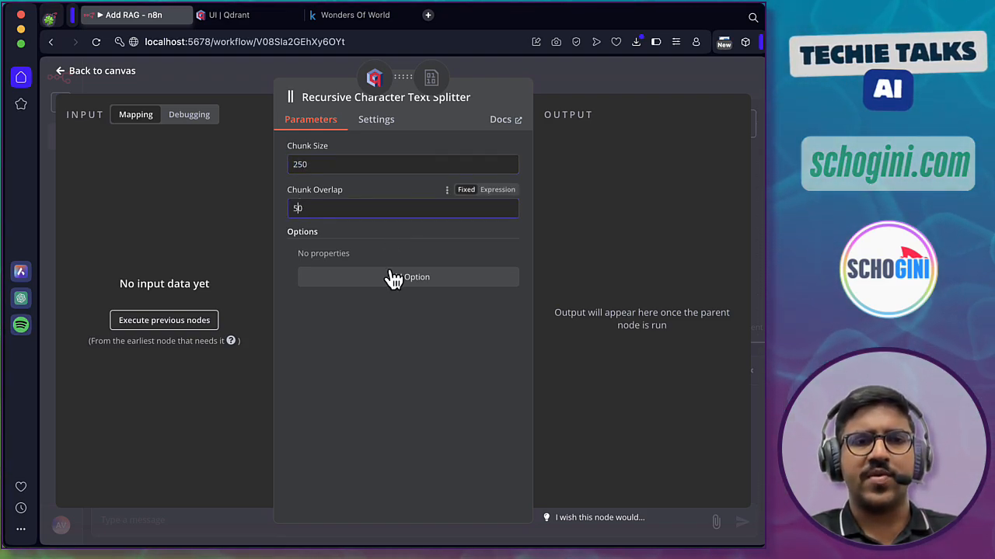
key(super+a)
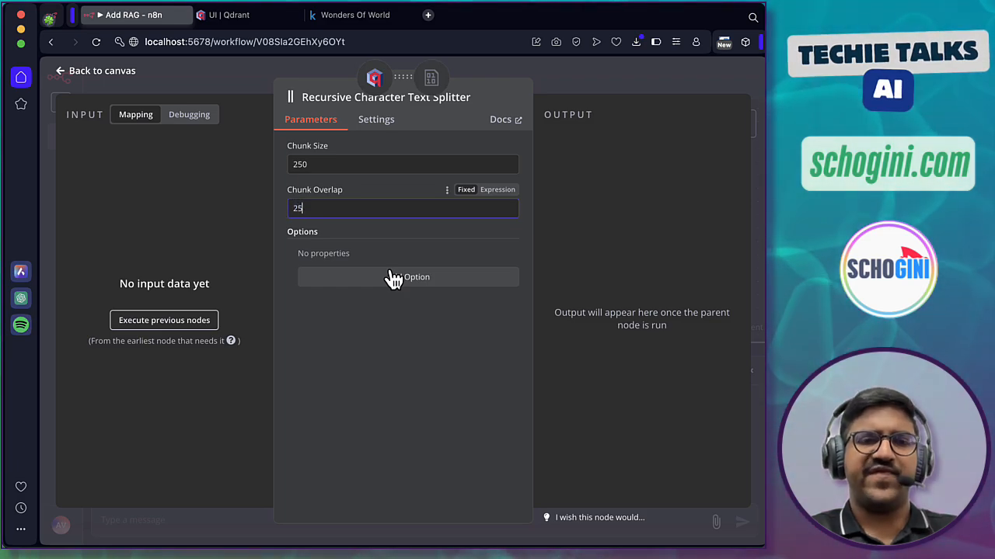
click(431, 81)
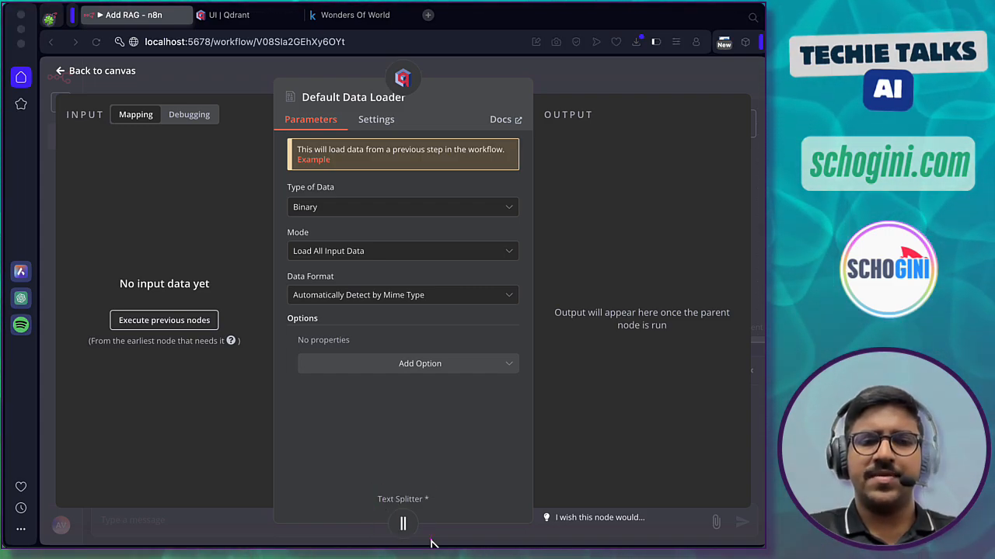
click(398, 97)
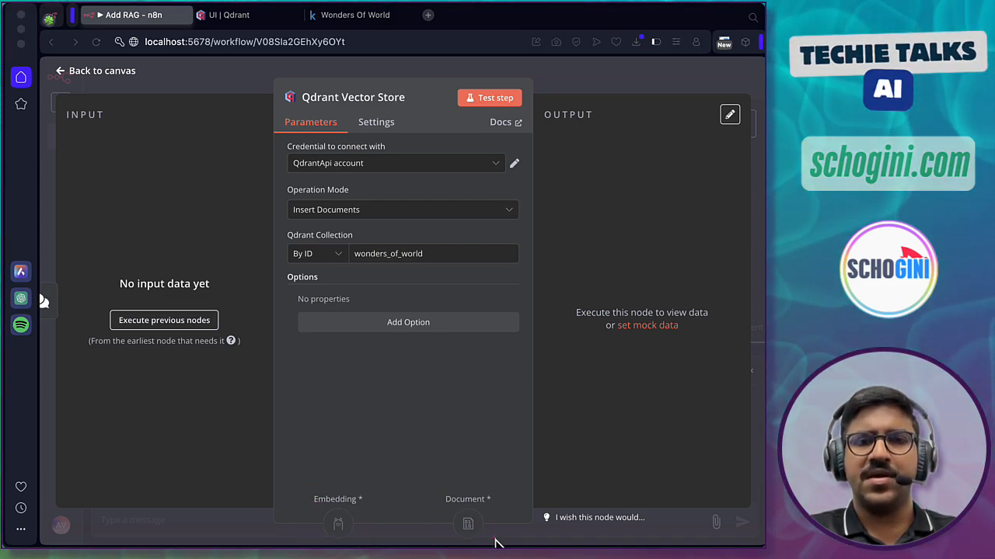
click(591, 71)
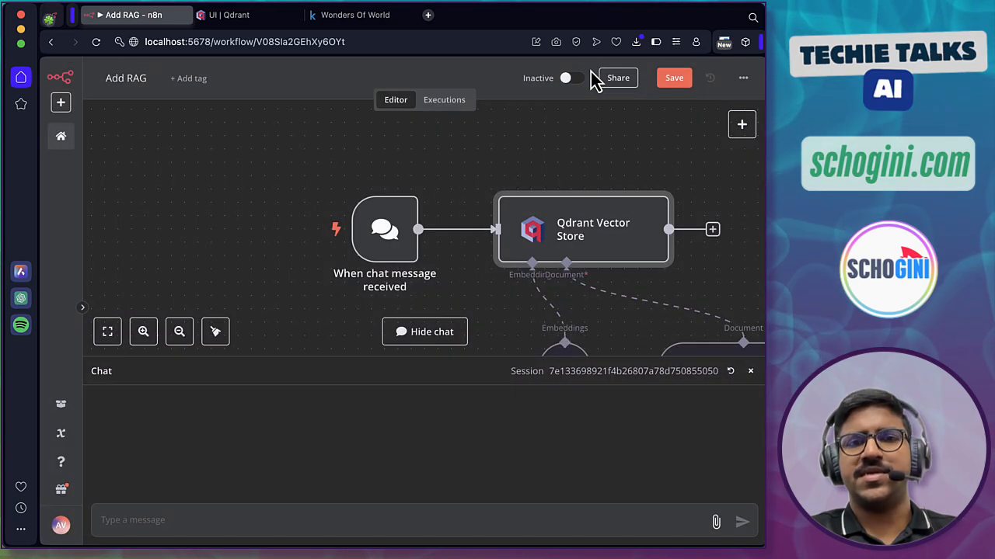
Hide the chat and examine the workflow's chat trigger, Qdrant Vector Store, Embeddings Ollama, Default Data Loader and text splitter nodes
click(750, 370)
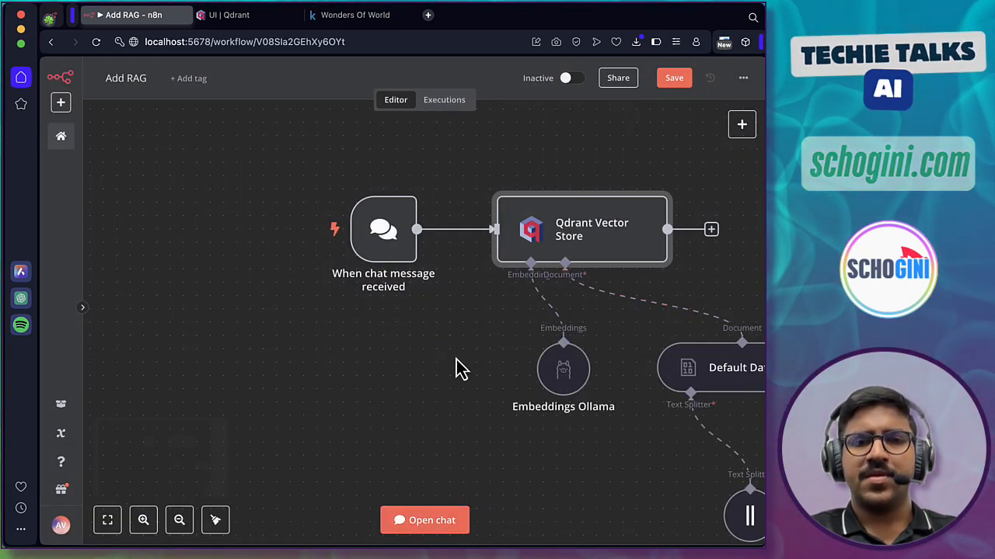
scroll(456, 359, right, 5)
scroll(456, 359, up, 1)
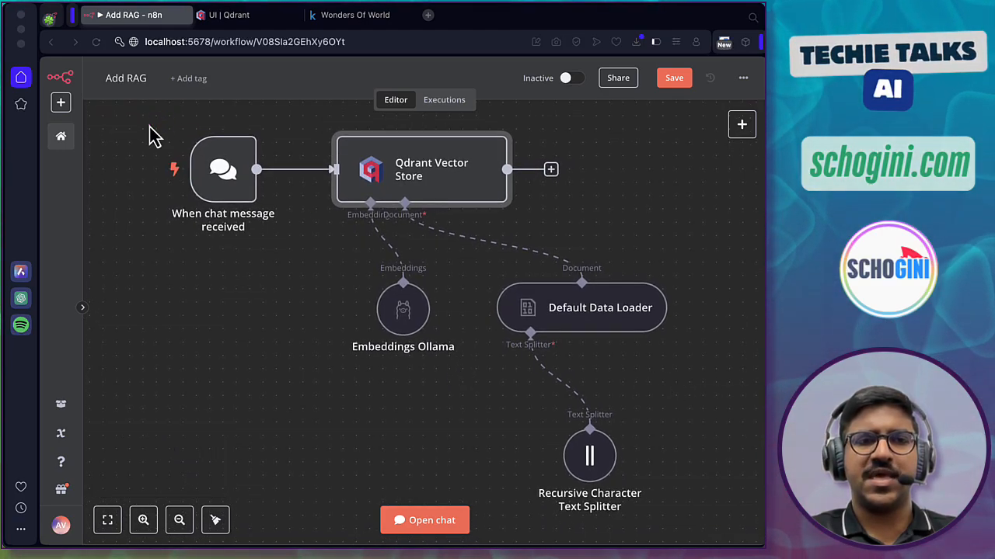
drag(150, 125, 283, 246)
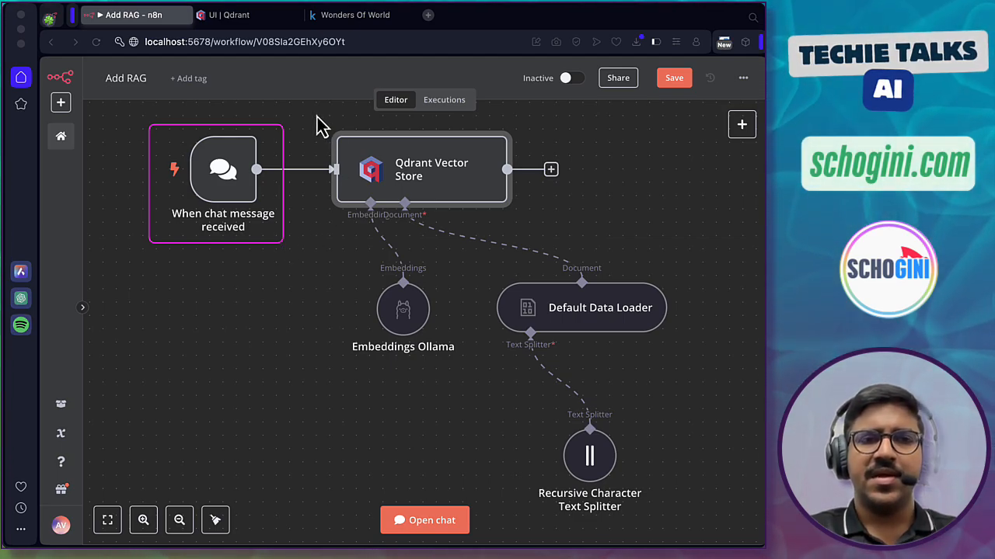
drag(317, 115, 576, 231)
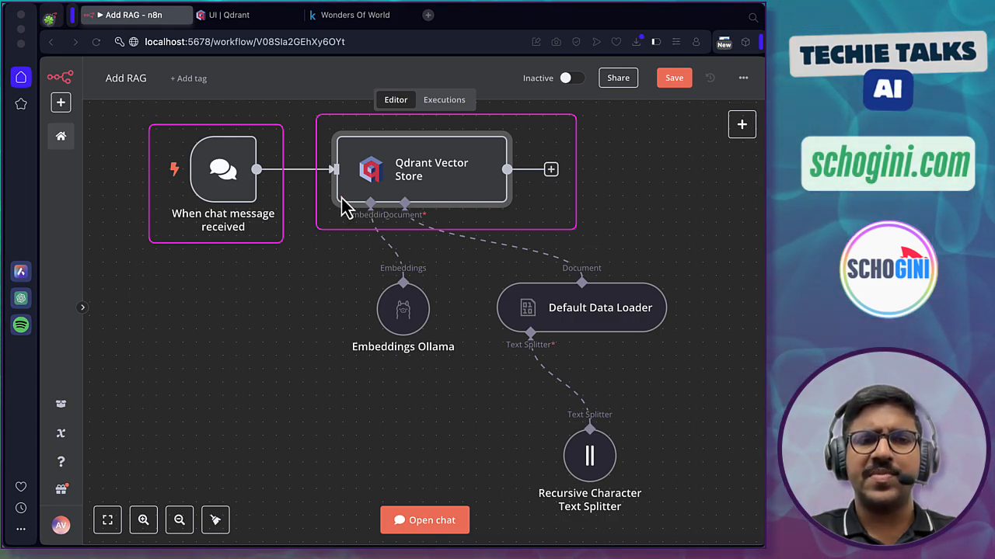
mouse_move(341, 197)
mouse_down()
mouse_move(367, 262)
mouse_move(444, 365)
mouse_up()
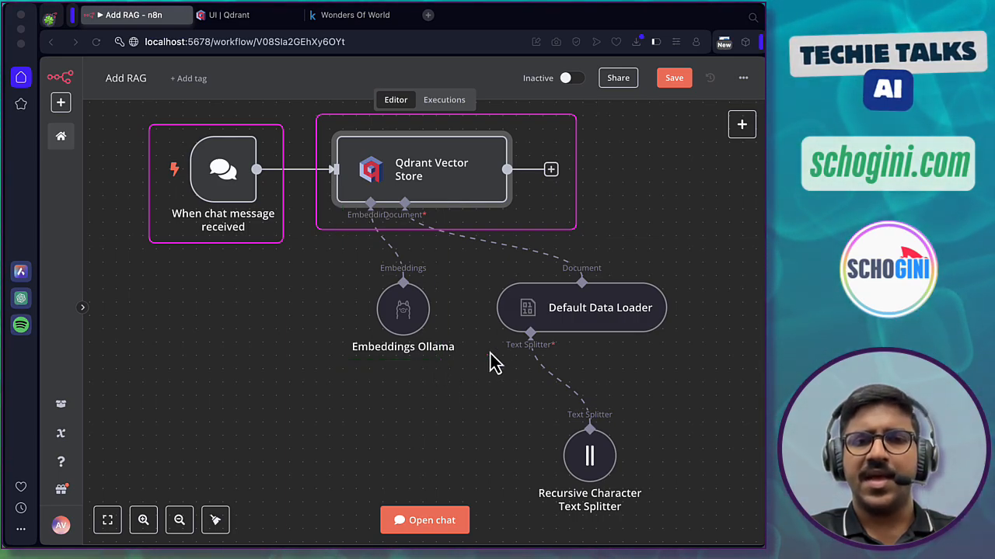
mouse_move(470, 251)
mouse_down()
mouse_move(548, 342)
mouse_move(697, 382)
mouse_up()
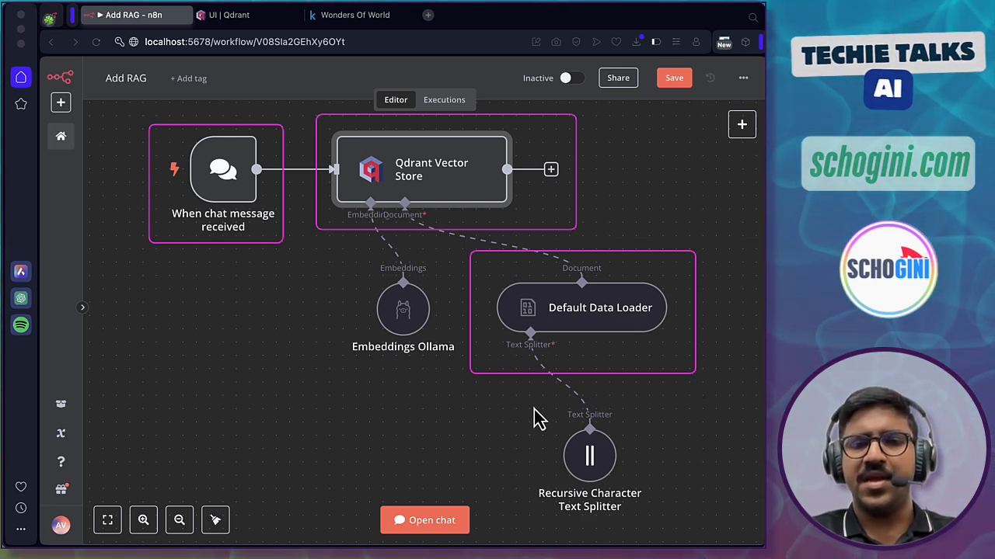
mouse_move(533, 407)
mouse_down()
mouse_move(579, 483)
mouse_move(637, 520)
mouse_up()
key(super+z)
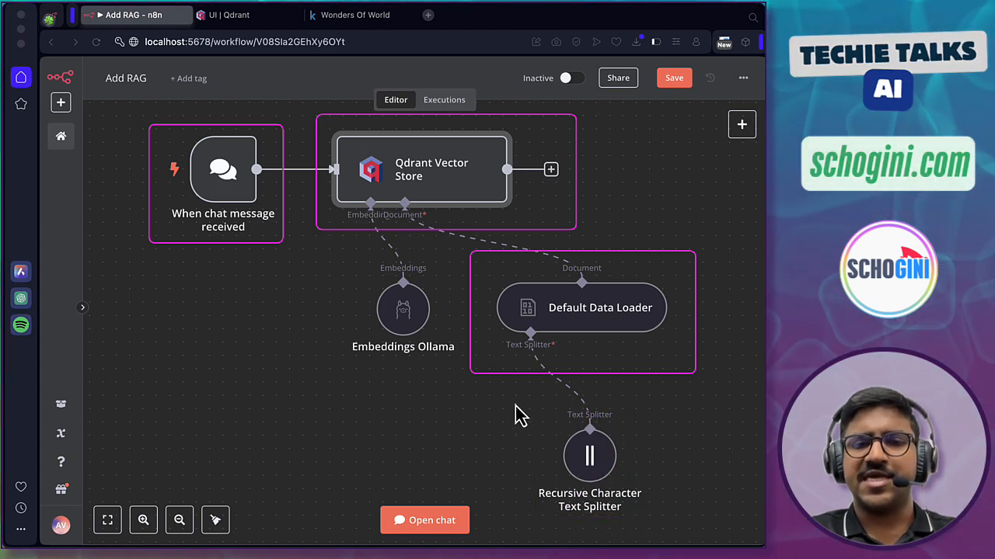
drag(516, 406, 661, 520)
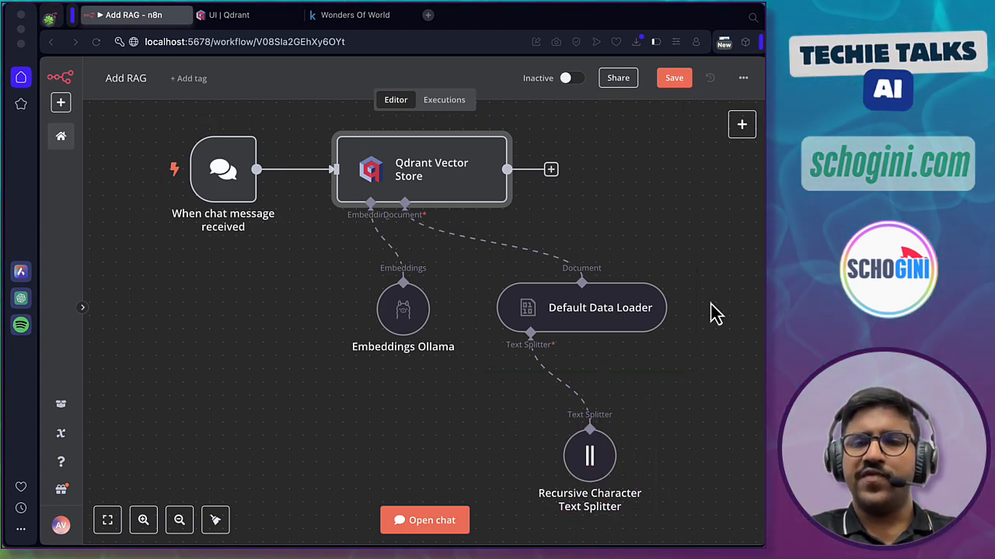
key(Escape)
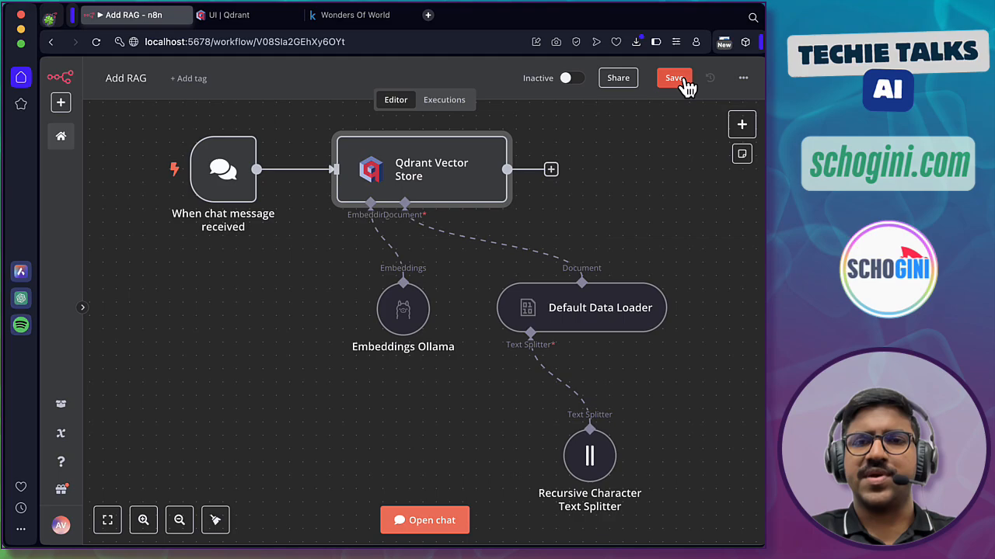
Save the Add RAG workflow and open its chat
click(677, 80)
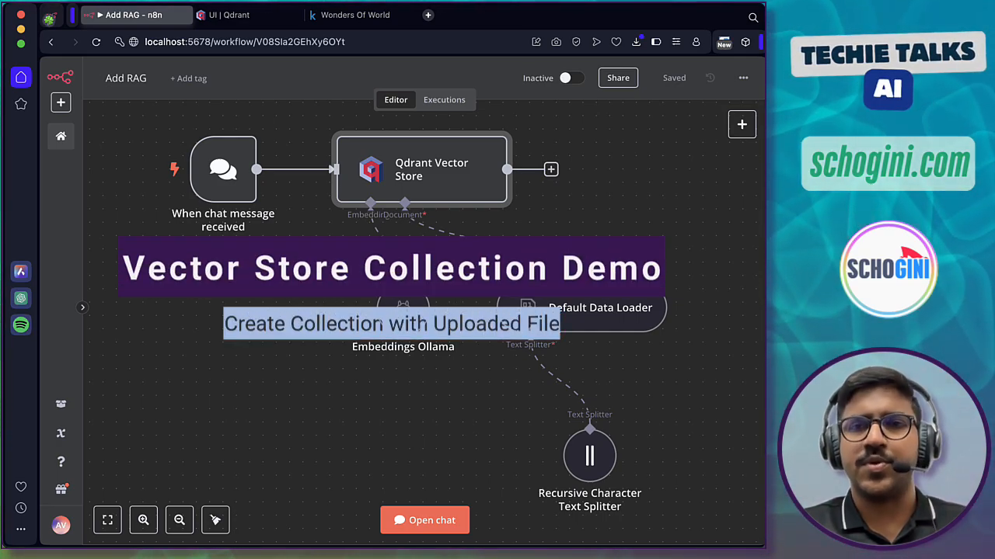
click(432, 521)
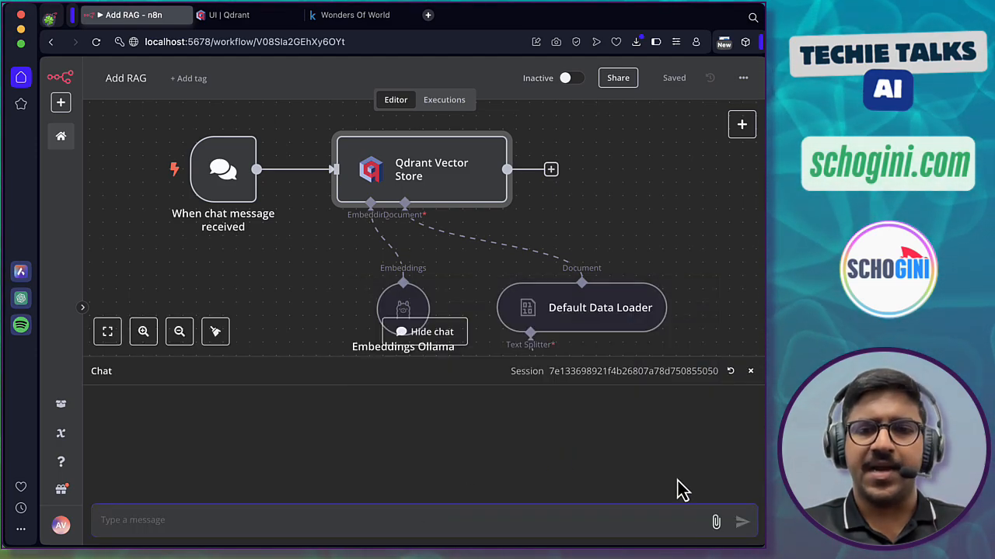
Attach wonders_of_world rev3.csv from the archive folder to the chat and send it with the message "Hi"
click(715, 523)
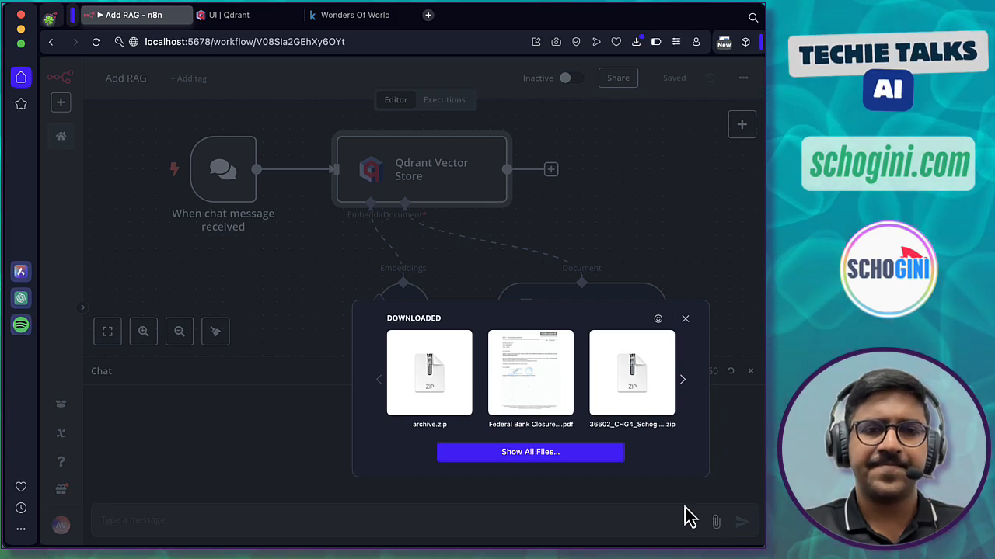
click(547, 459)
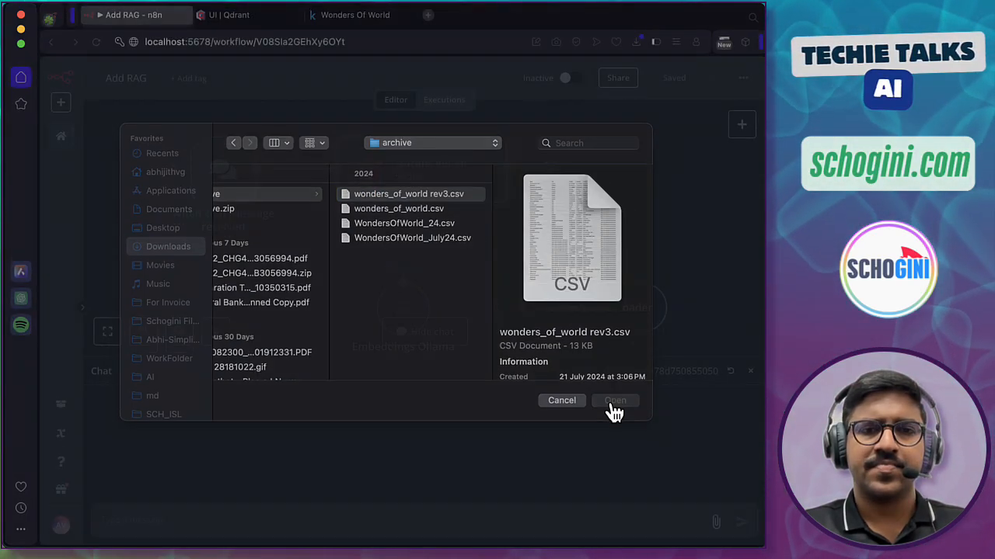
click(611, 411)
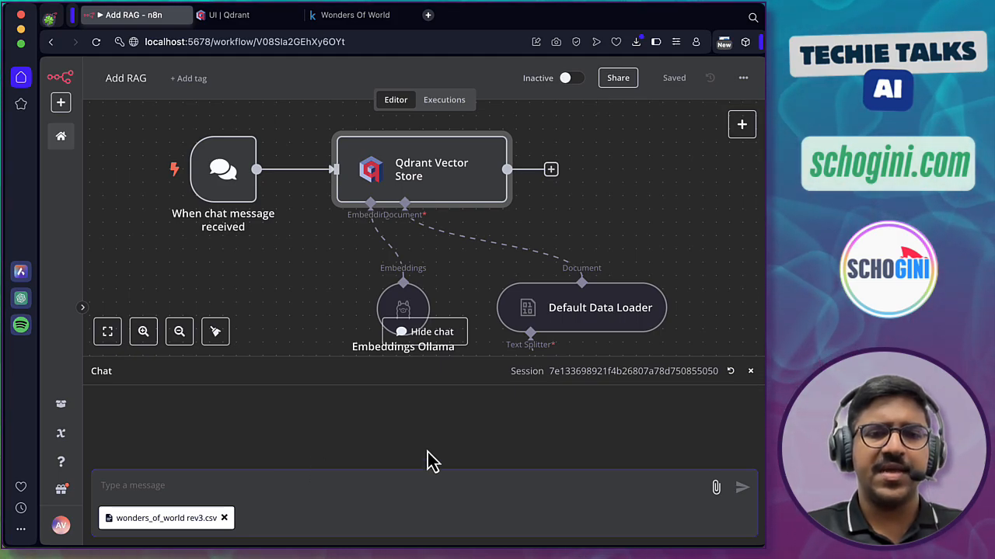
click(178, 485)
text(Hi)
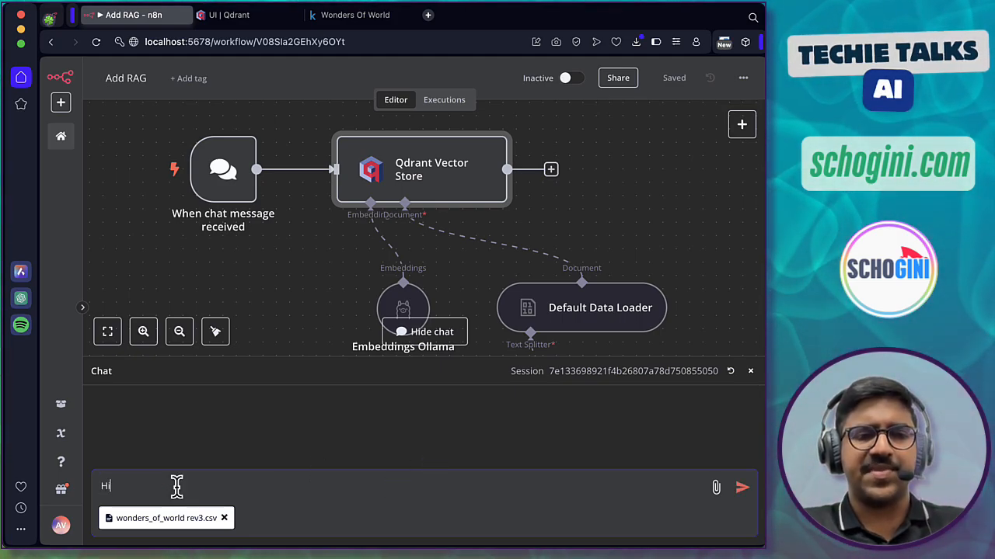
click(741, 490)
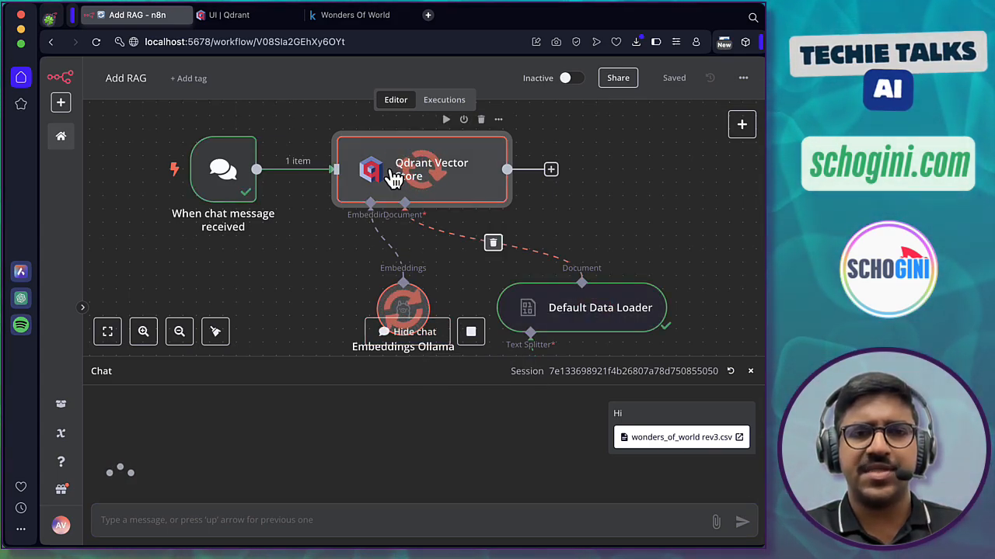
Examine the execution status of the Qdrant Vector Store, Default Data Loader, Embeddings Ollama and text splitter nodes, closing the chat to see them all
mouse_move(324, 130)
mouse_down()
mouse_move(378, 194)
mouse_move(517, 215)
mouse_up()
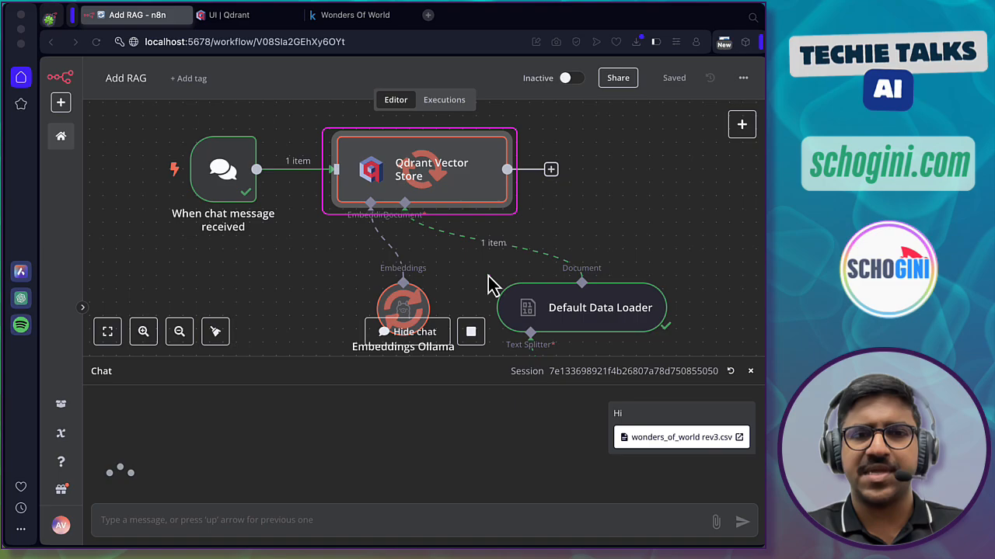
mouse_move(478, 269)
mouse_down()
mouse_move(525, 306)
mouse_move(631, 342)
mouse_move(682, 335)
mouse_up()
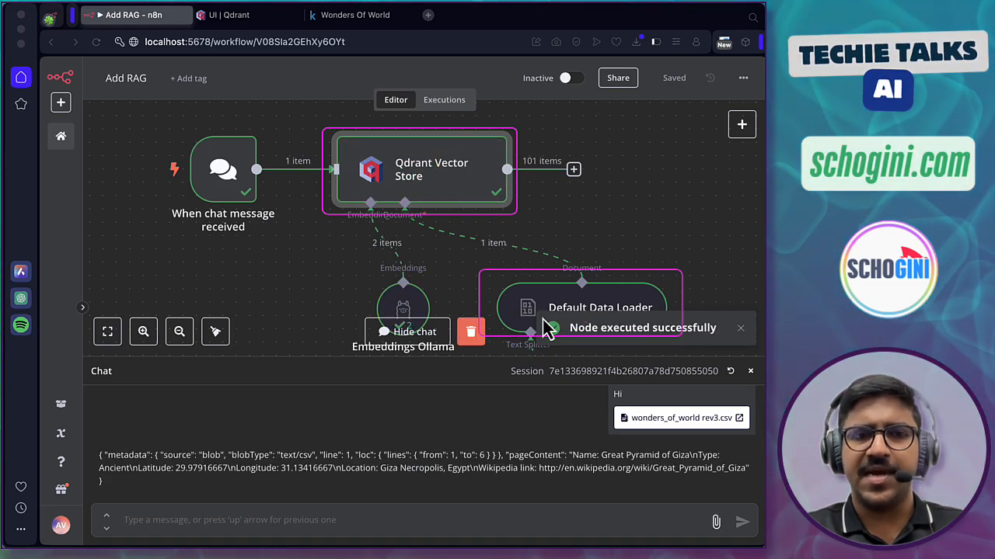
drag(342, 259, 444, 343)
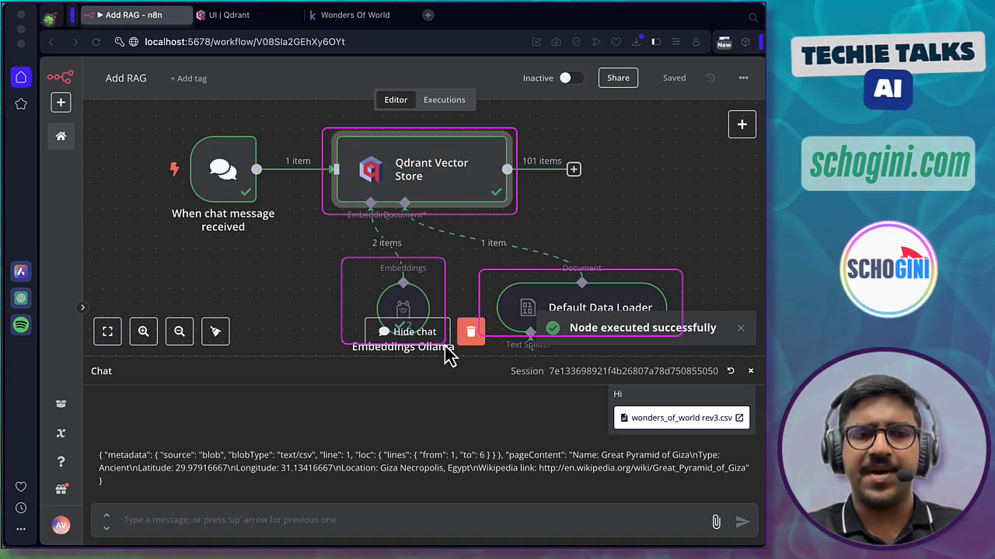
click(751, 372)
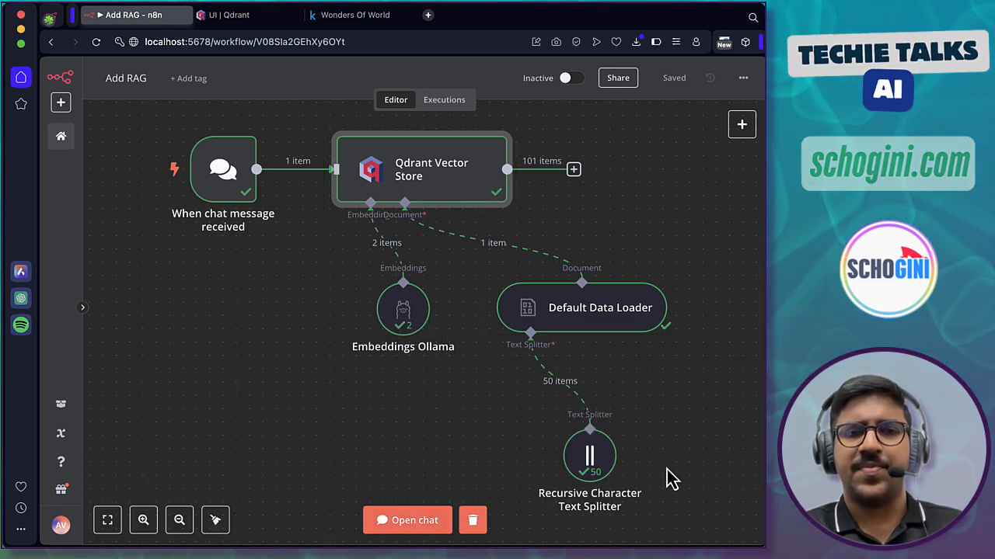
drag(507, 413, 665, 526)
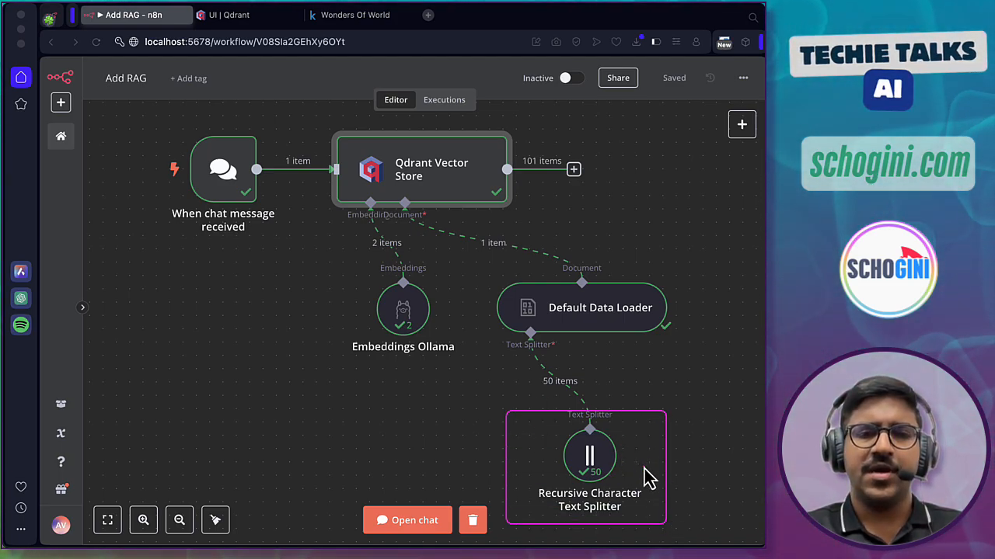
drag(324, 267, 466, 365)
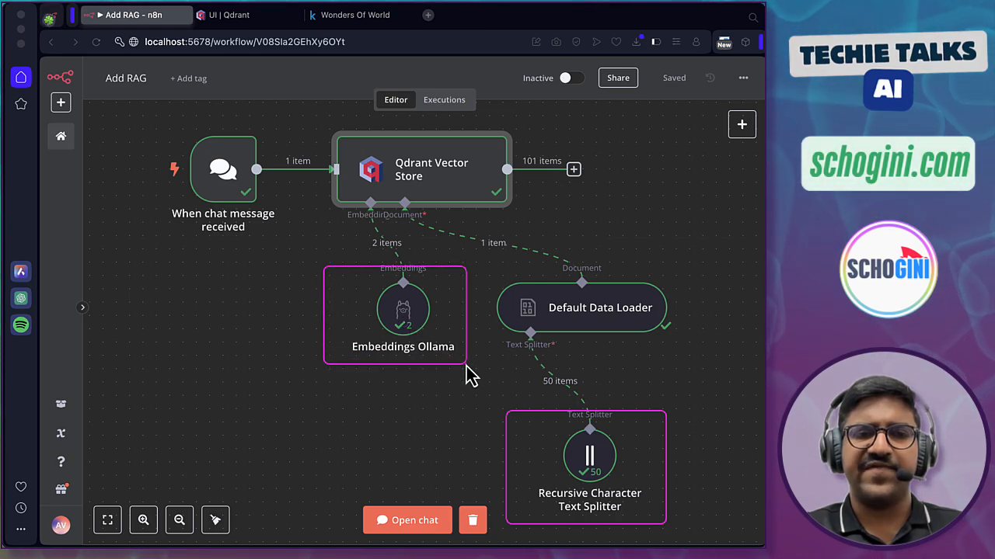
key(Escape)
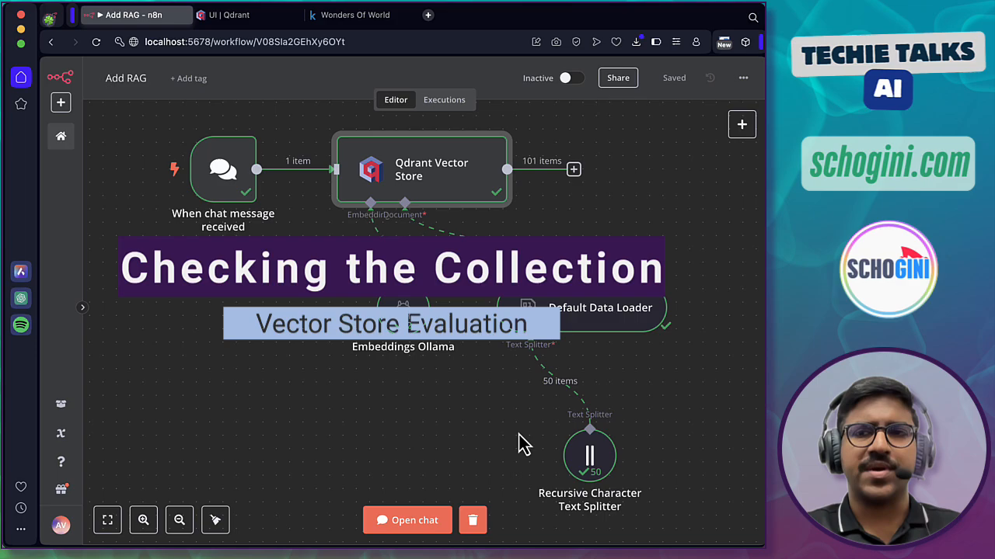
Switch to the Qdrant dashboard, reload the collections, visualize wonders_of_world with a limit of 500 and inspect its points, and return to the collection list
click(260, 19)
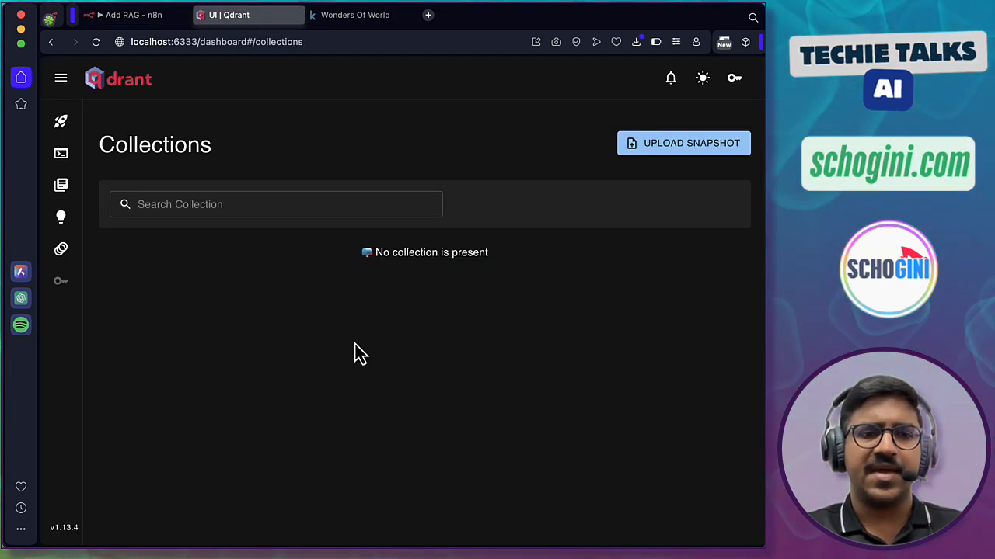
key(super+r)
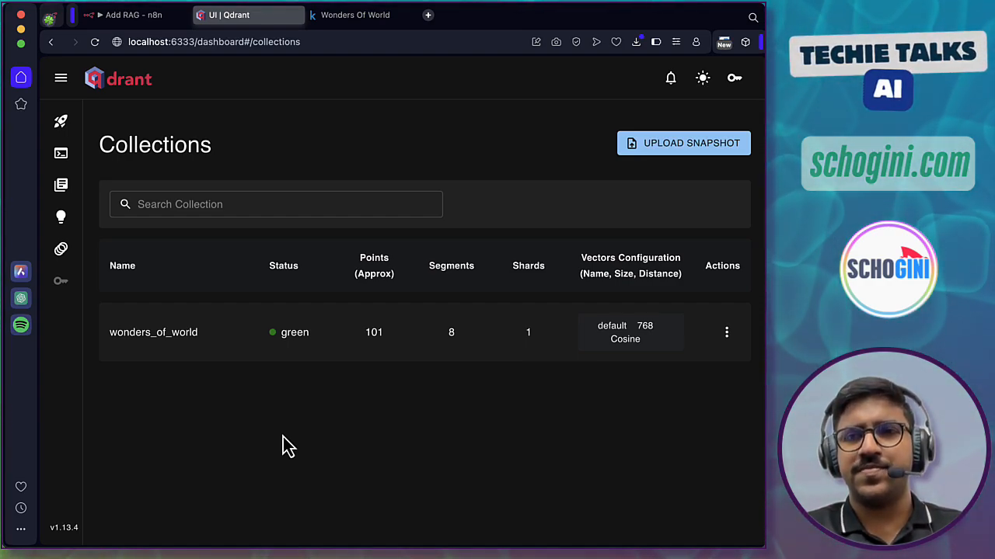
click(724, 334)
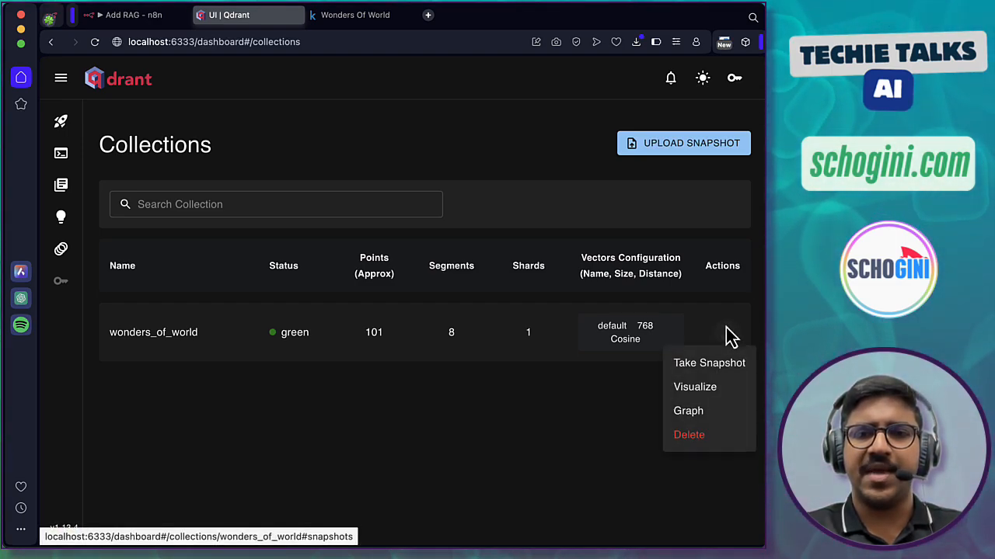
click(694, 387)
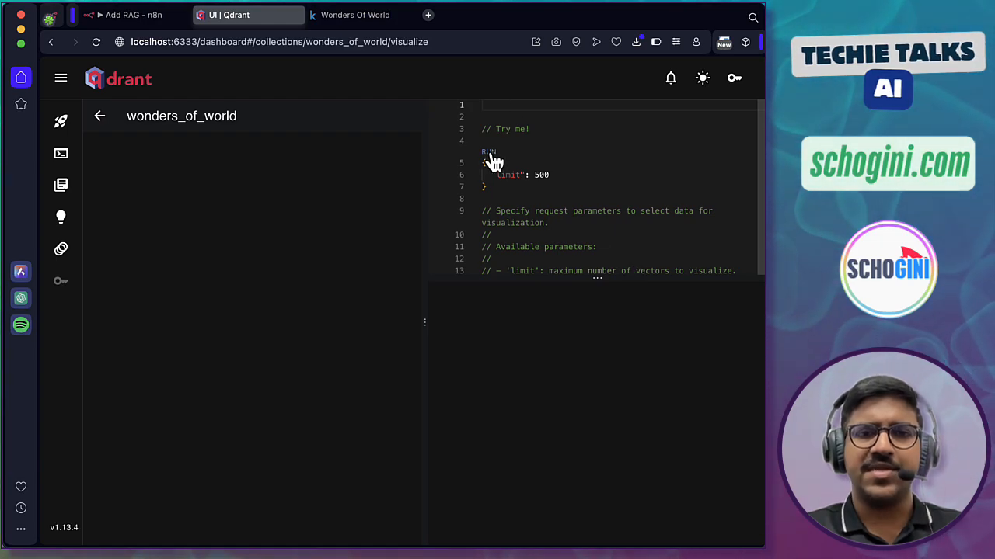
click(489, 152)
mouse_move(294, 336)
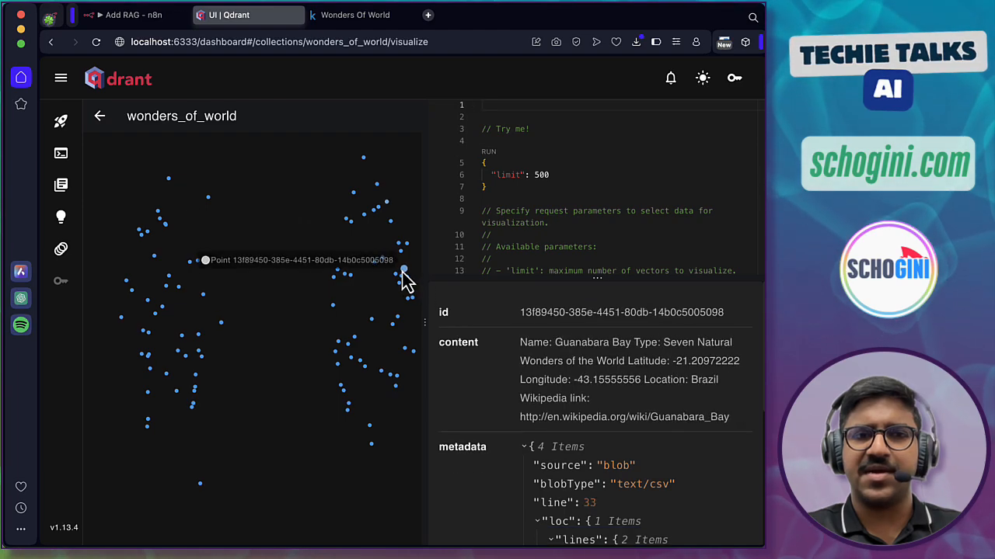
click(100, 116)
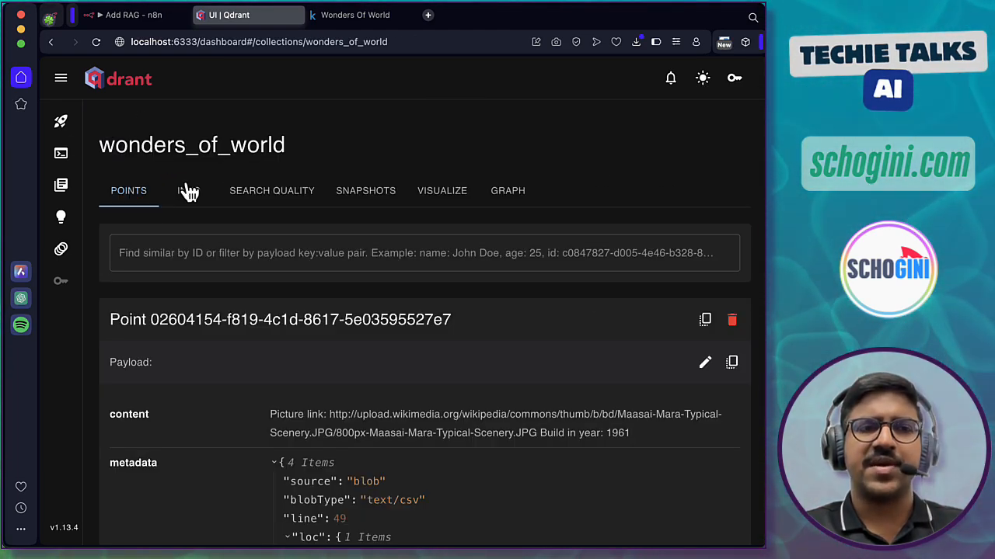
click(62, 193)
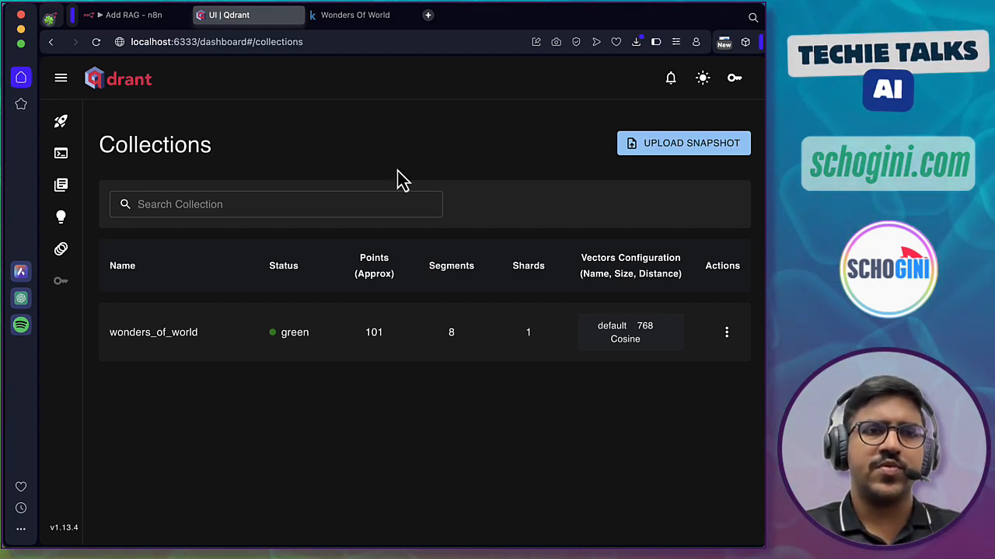
Switch back to n8n and create a new workflow that starts with an On chat message trigger at its default settings
click(137, 20)
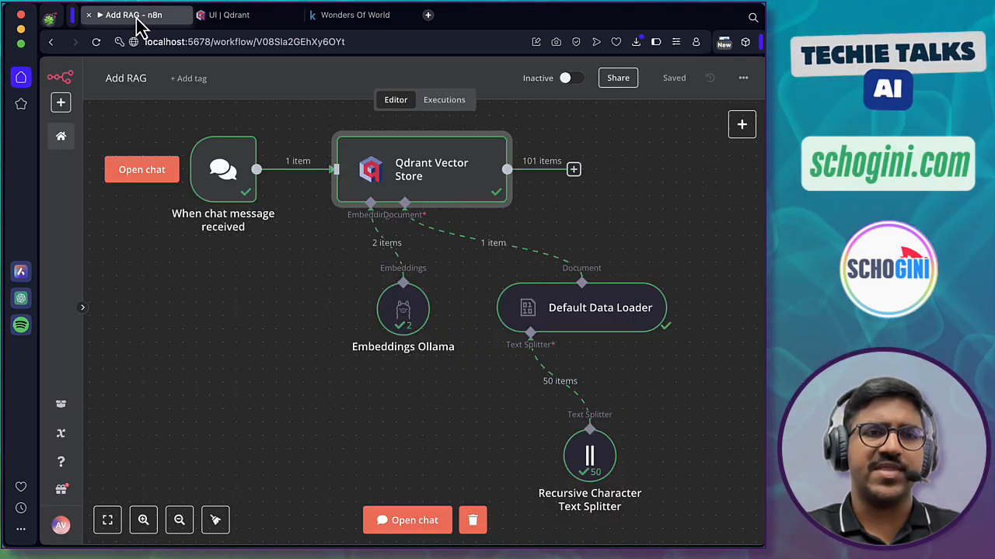
click(60, 140)
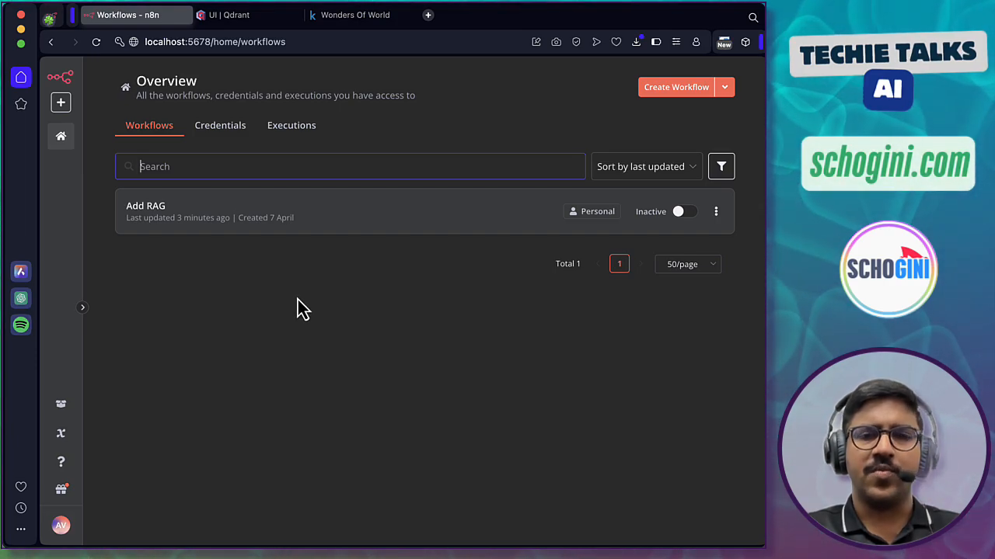
click(687, 90)
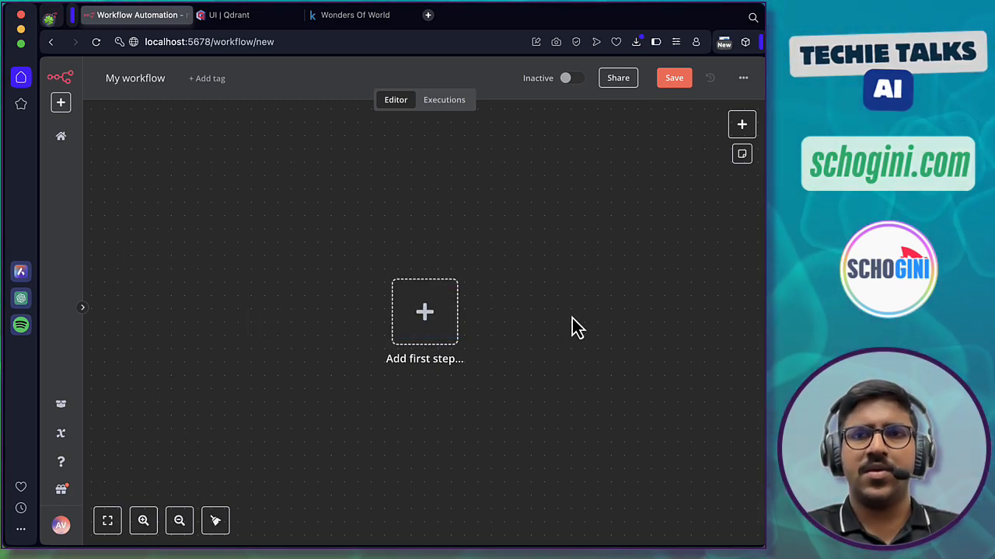
click(422, 314)
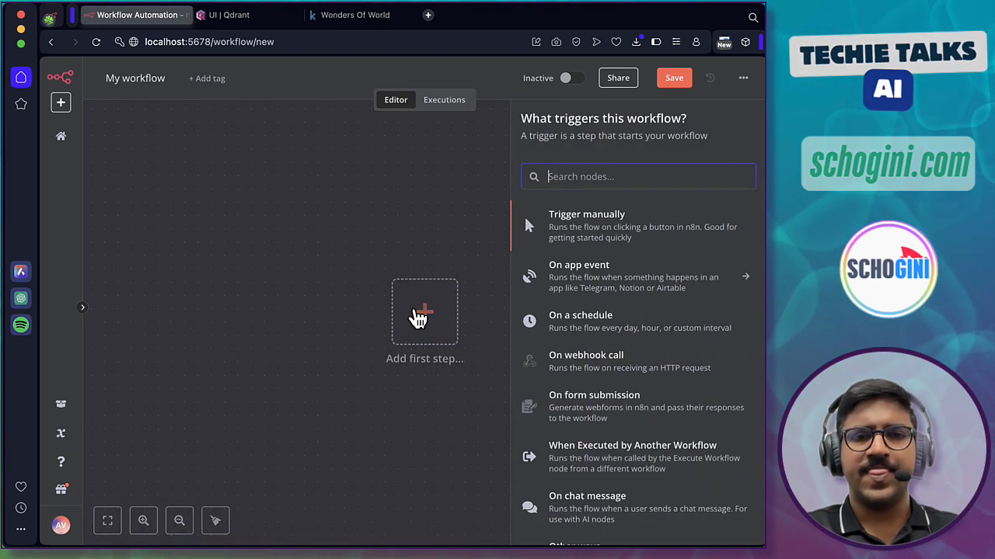
click(595, 509)
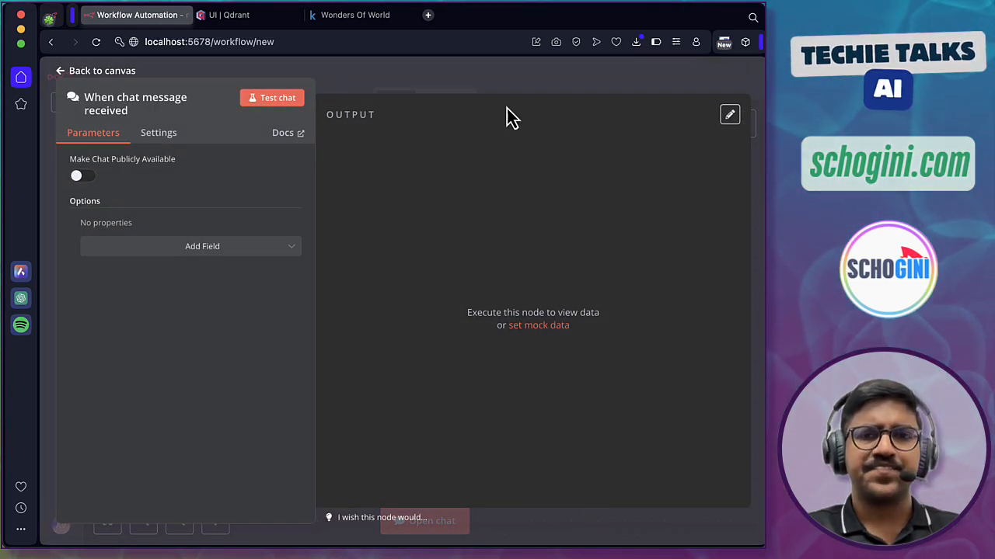
click(567, 85)
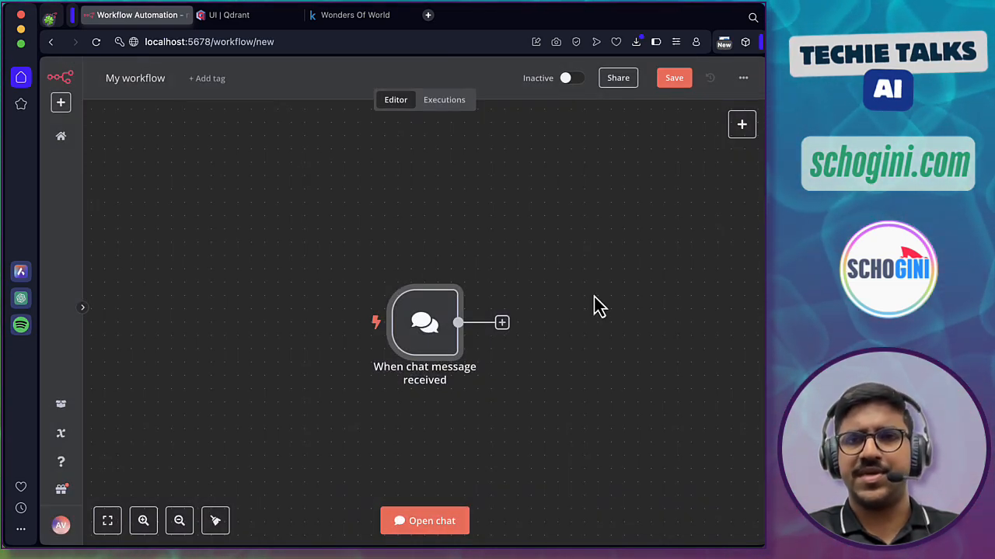
Rename the new workflow as RAG Query and save it
click(134, 77)
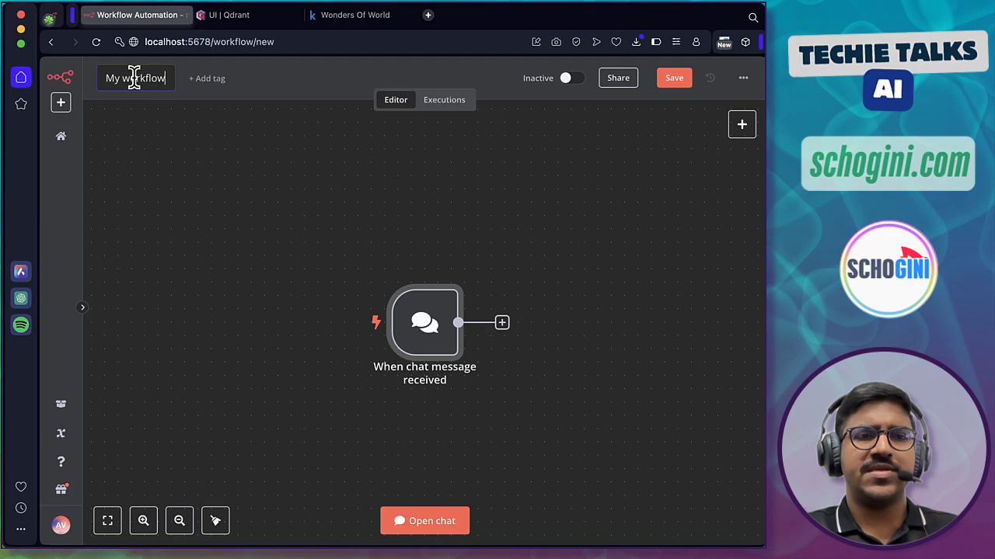
text(RAG)
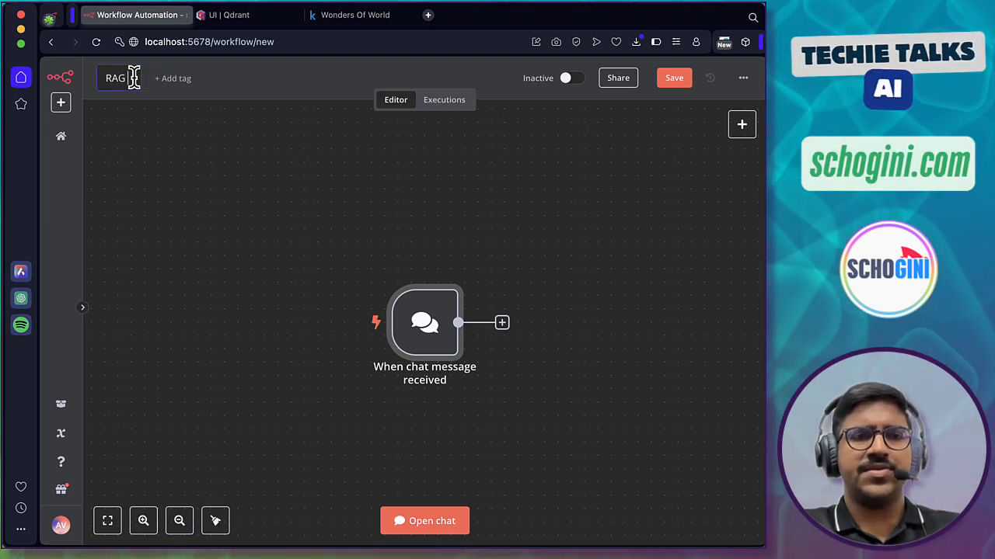
text( Qd)
text(ery)
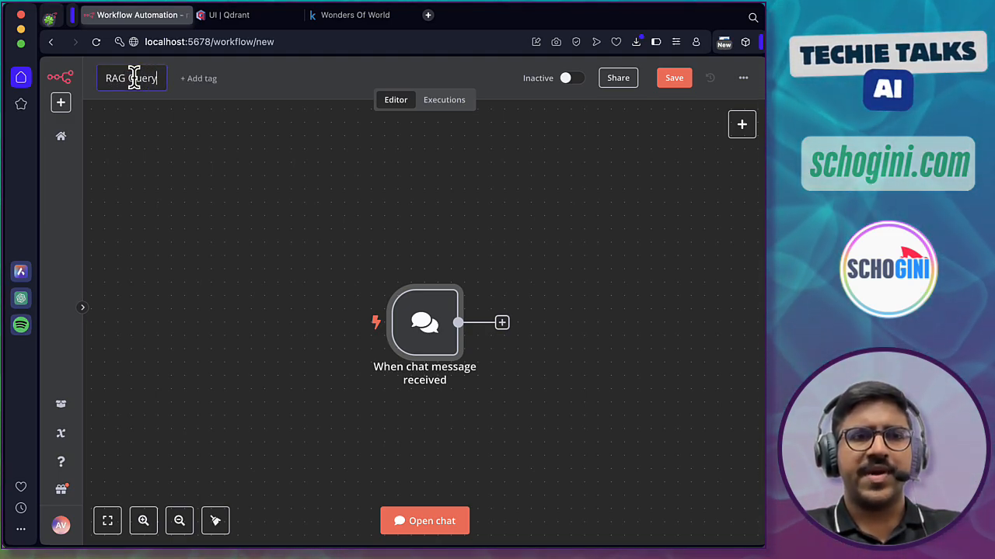
key(Return)
click(669, 79)
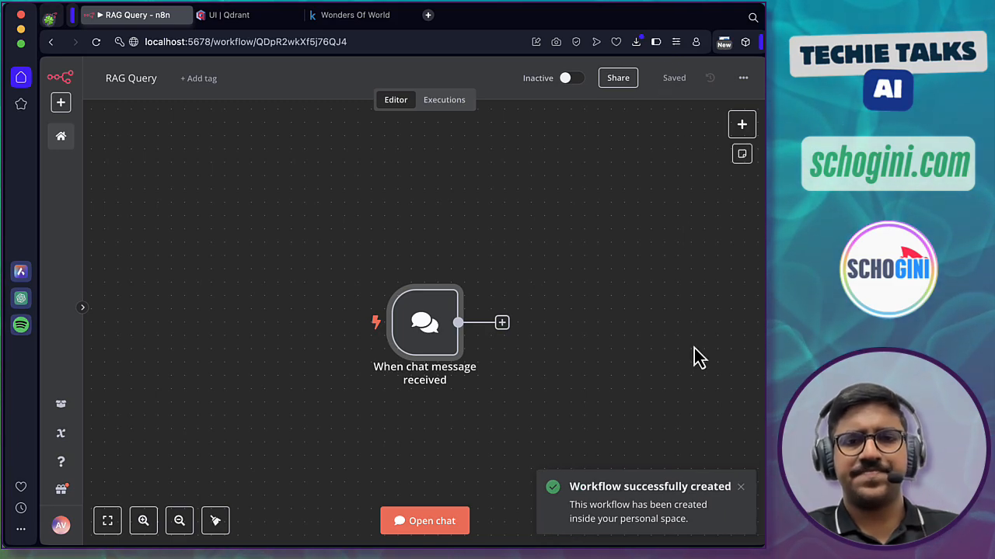
Move the chat trigger toward the canvas's upper-left area and connect a Question and Answer Chain node after it
drag(422, 338, 224, 244)
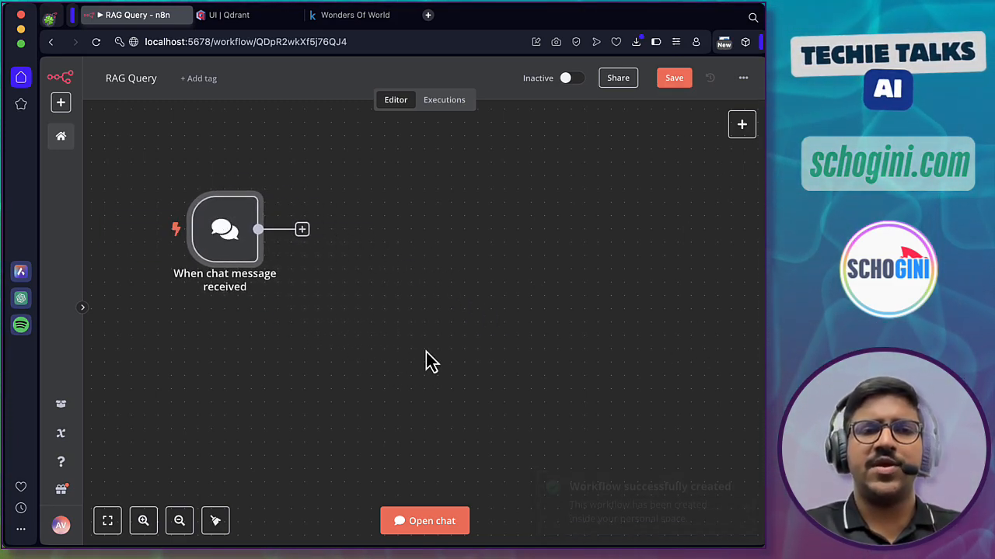
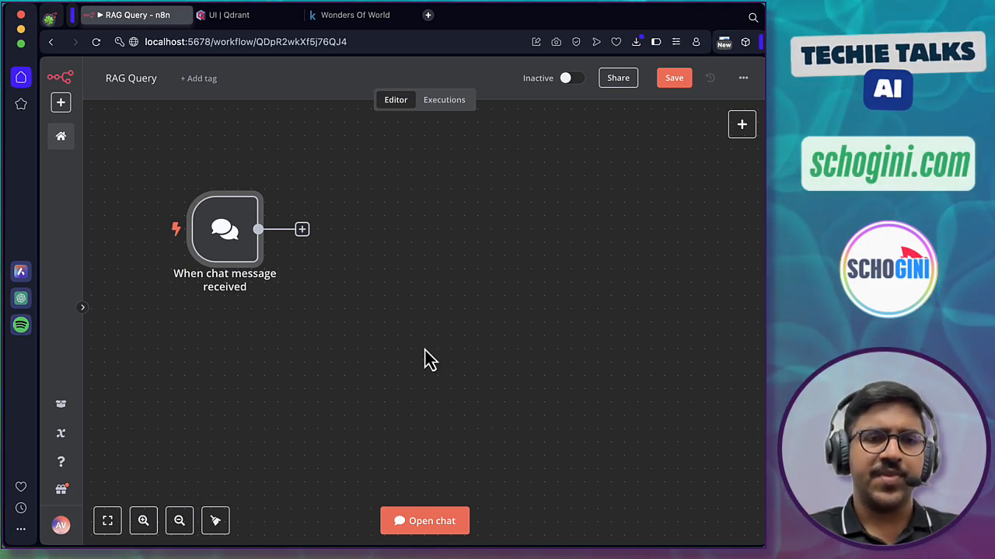
click(302, 230)
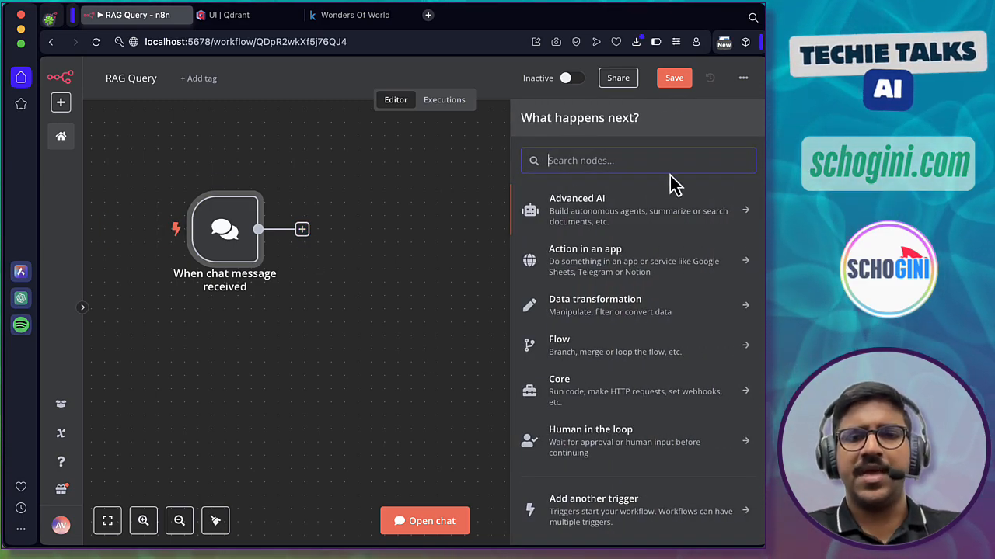
text(question)
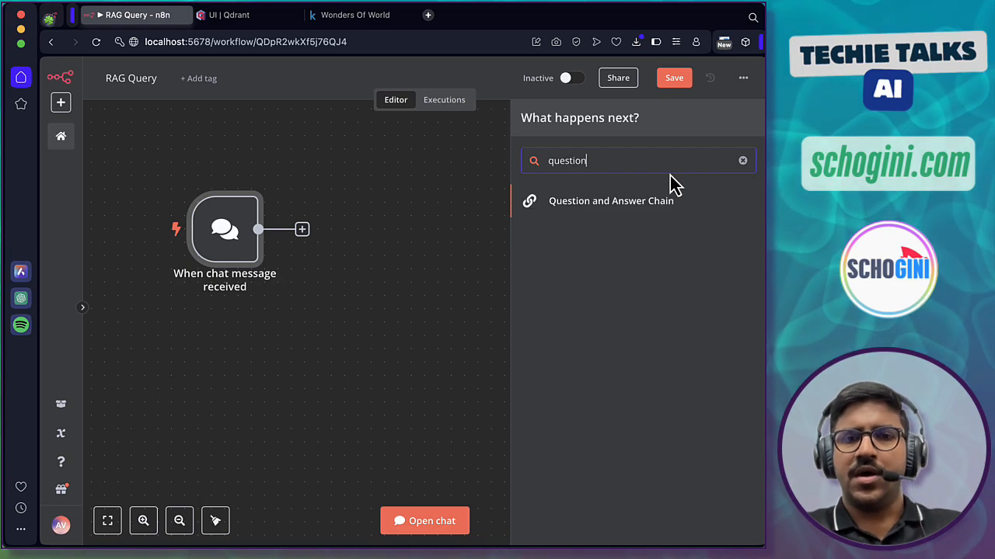
click(591, 210)
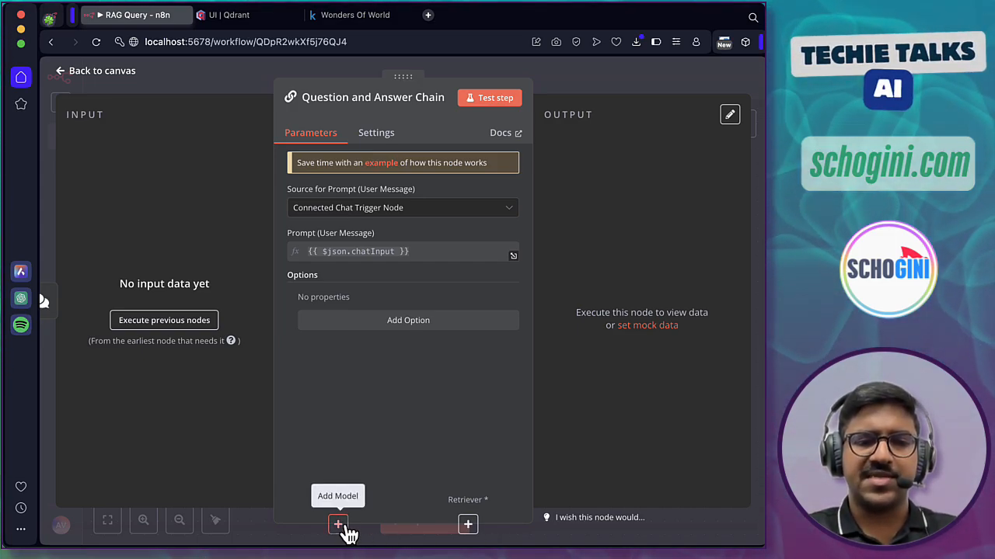
Attach an Ollama Chat Model to the Question and Answer Chain's model input, using the Ollama account credential
click(345, 533)
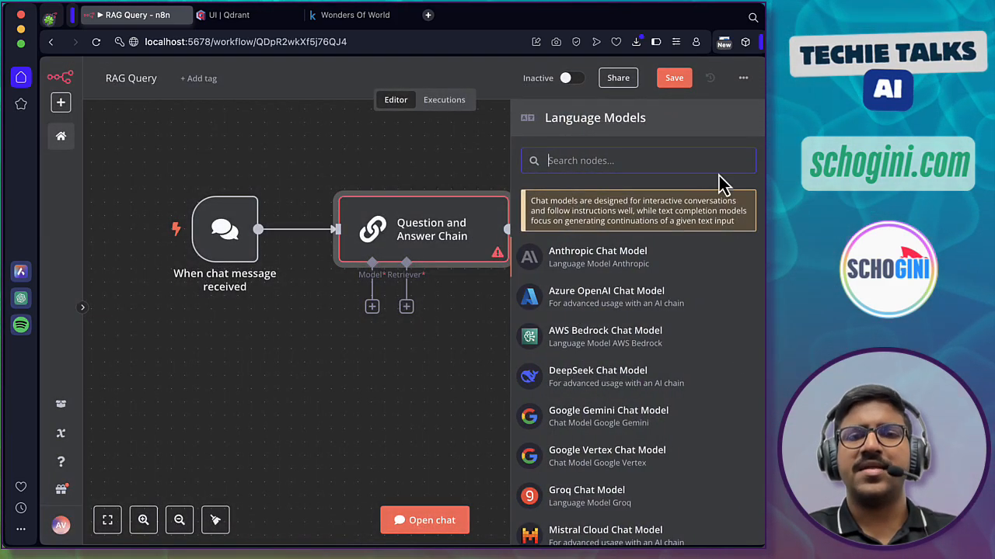
text(olla)
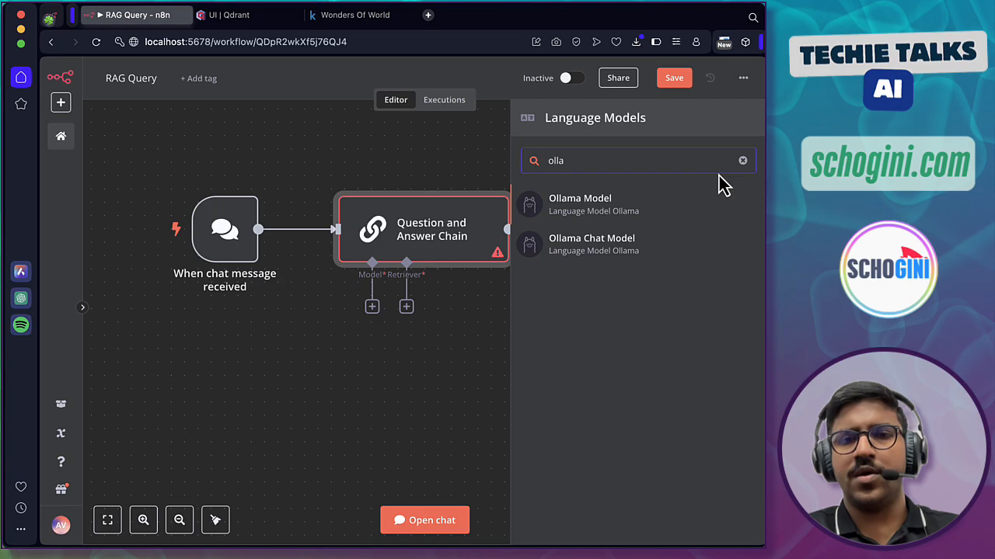
click(599, 246)
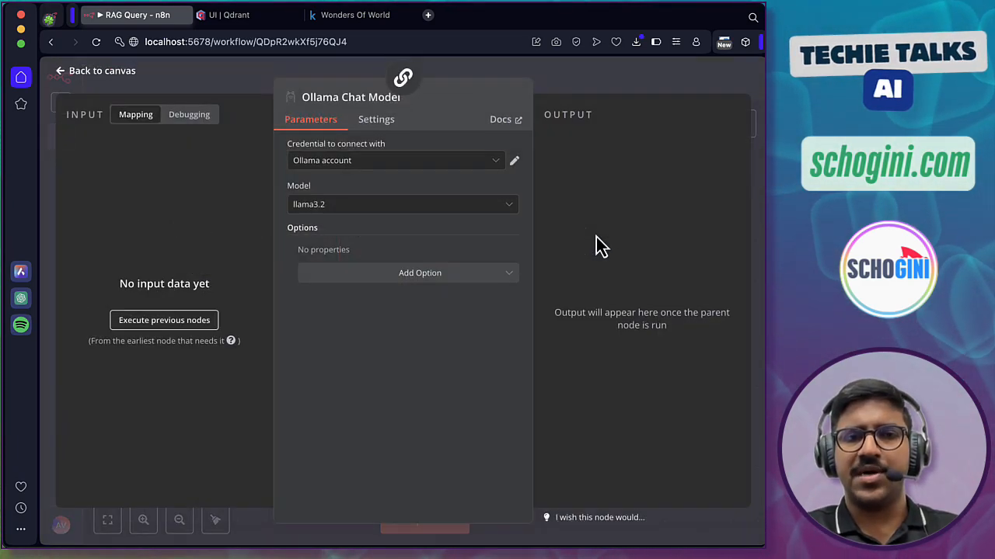
click(350, 162)
click(349, 194)
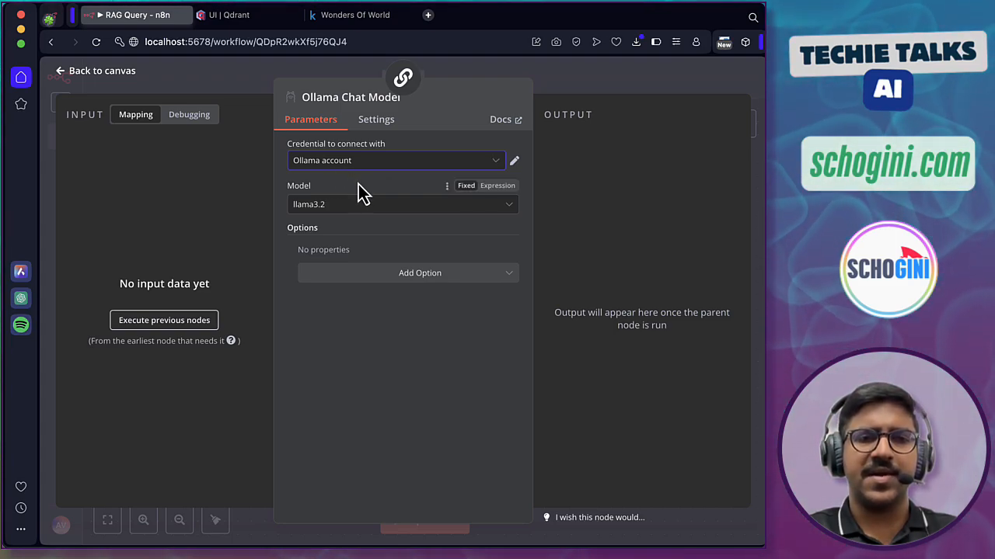
Set the chat model to llama3.2:latest and return to the Question and Answer Chain settings
click(328, 205)
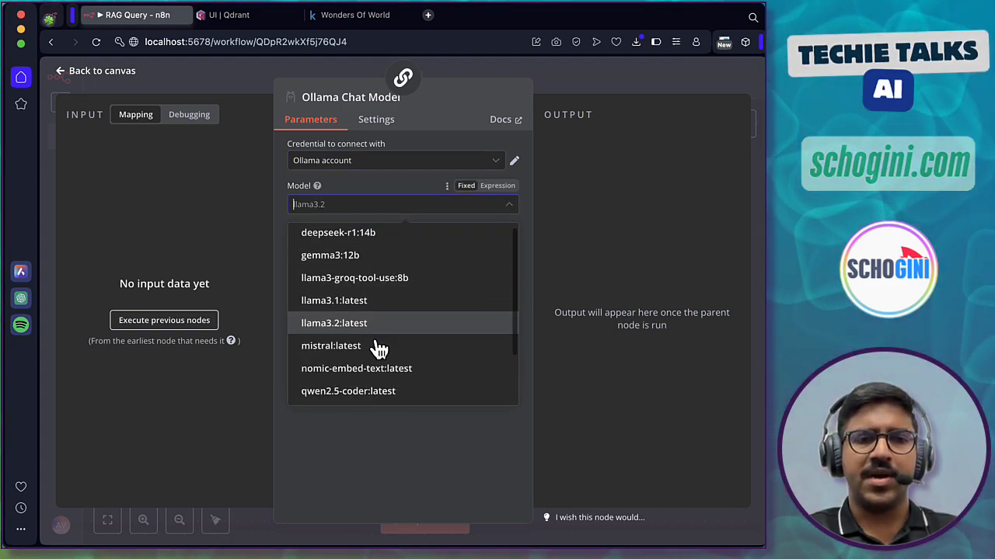
scroll(380, 349, down, 2)
scroll(380, 349, up, 2)
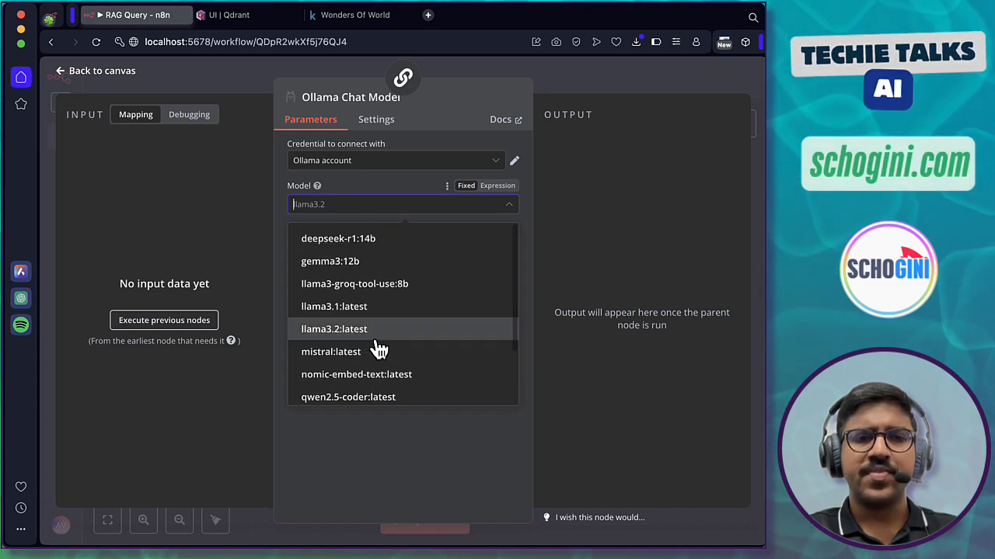
click(356, 333)
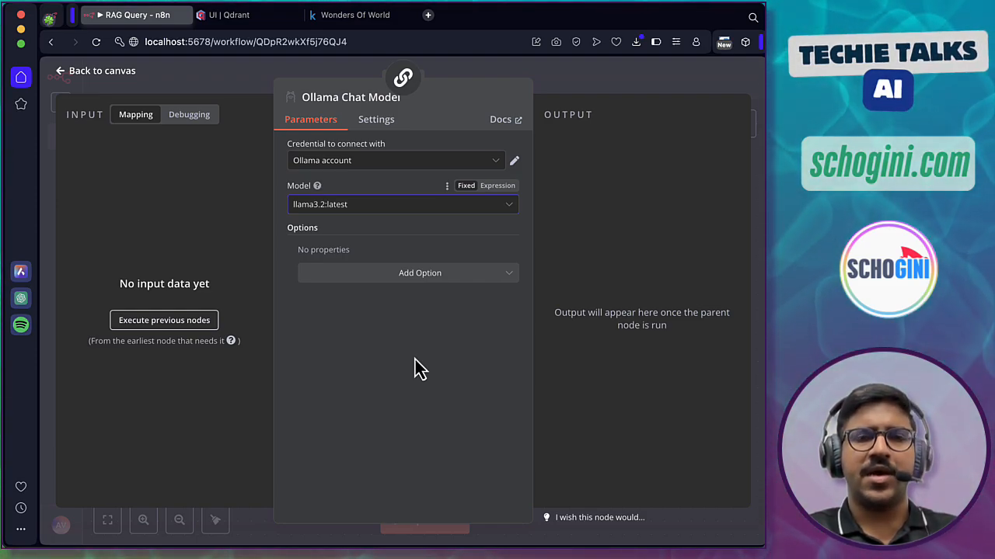
click(403, 101)
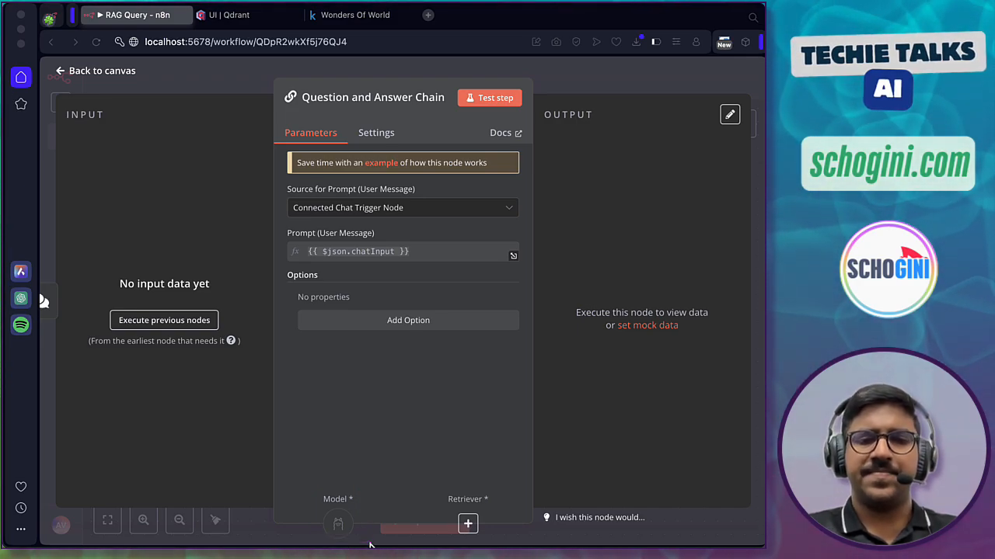
Attach a Vector Store Retriever to the chain's retriever input, keeping its default limit
click(469, 526)
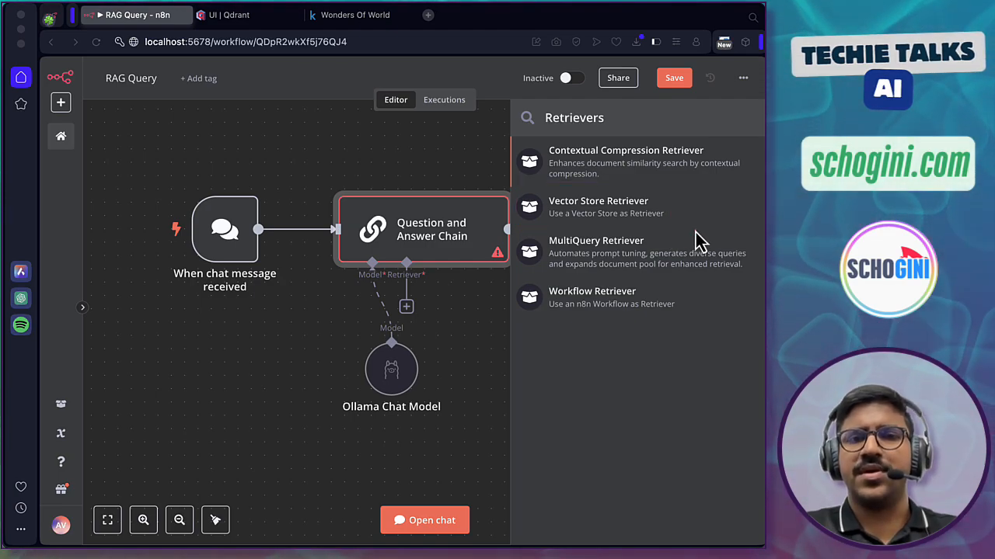
click(599, 210)
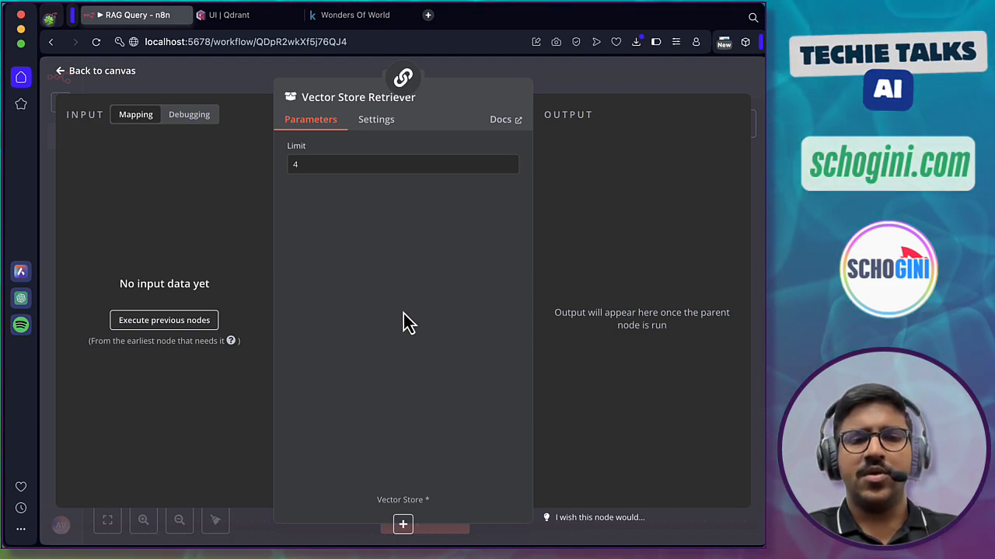
mouse_move(364, 482)
mouse_down()
mouse_move(427, 543)
mouse_move(446, 545)
mouse_up()
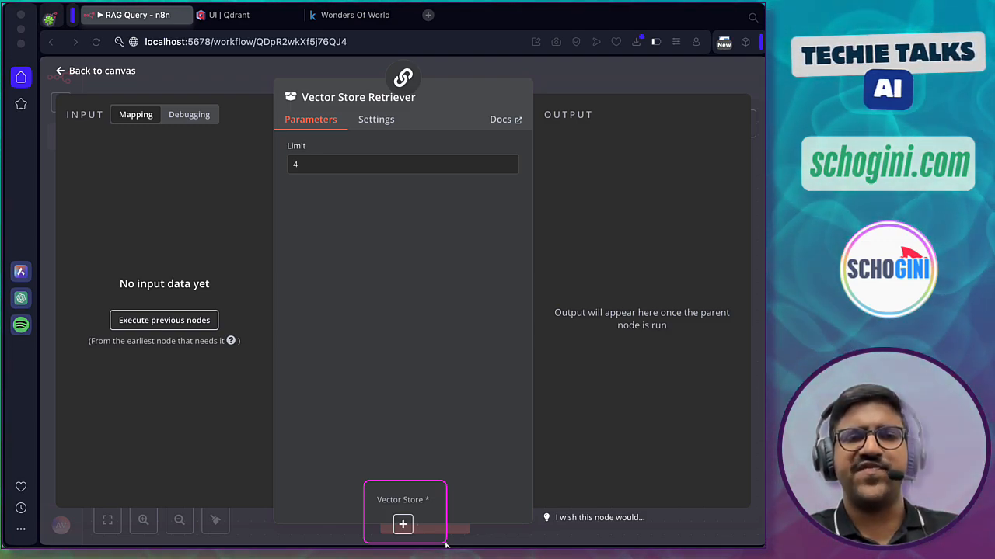
key(Escape)
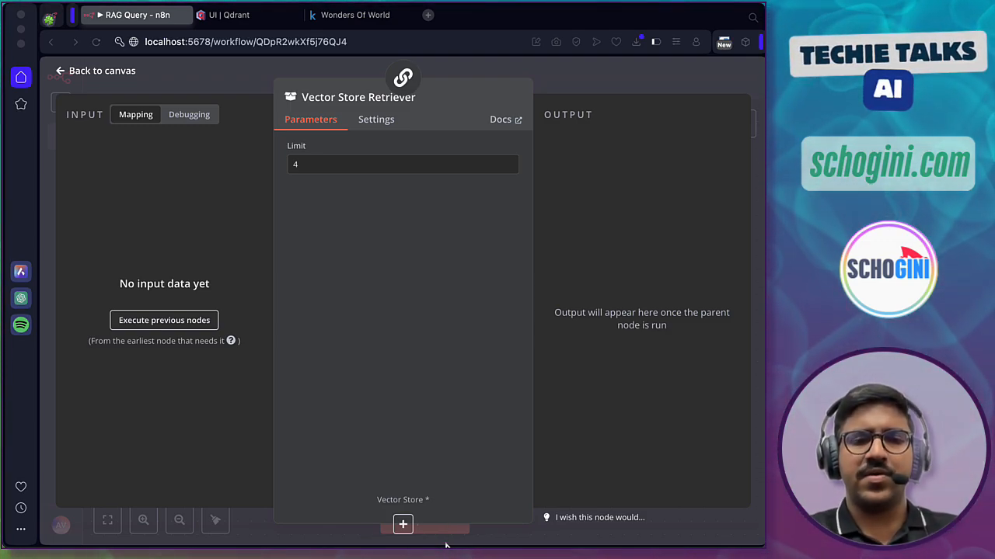
Attach a Qdrant Vector Store to the retriever with the QdrantApi account and Retrieve Documents (As Vector Store for Chain/Tool) mode
click(405, 527)
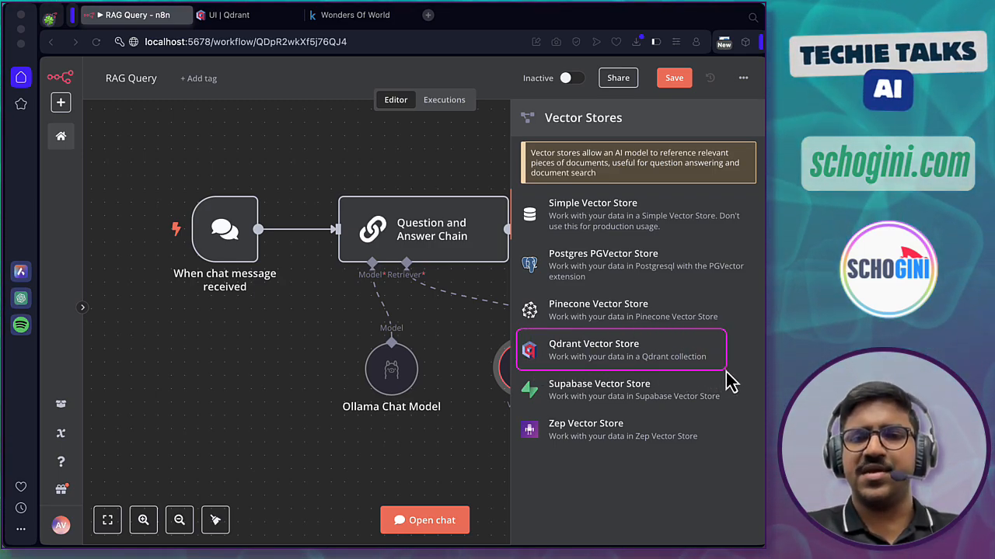
click(596, 355)
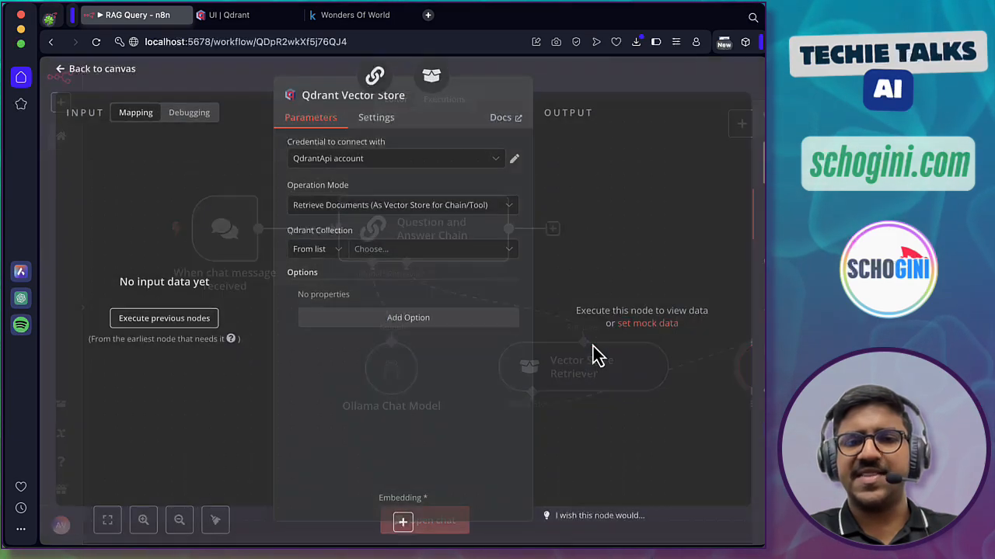
click(330, 211)
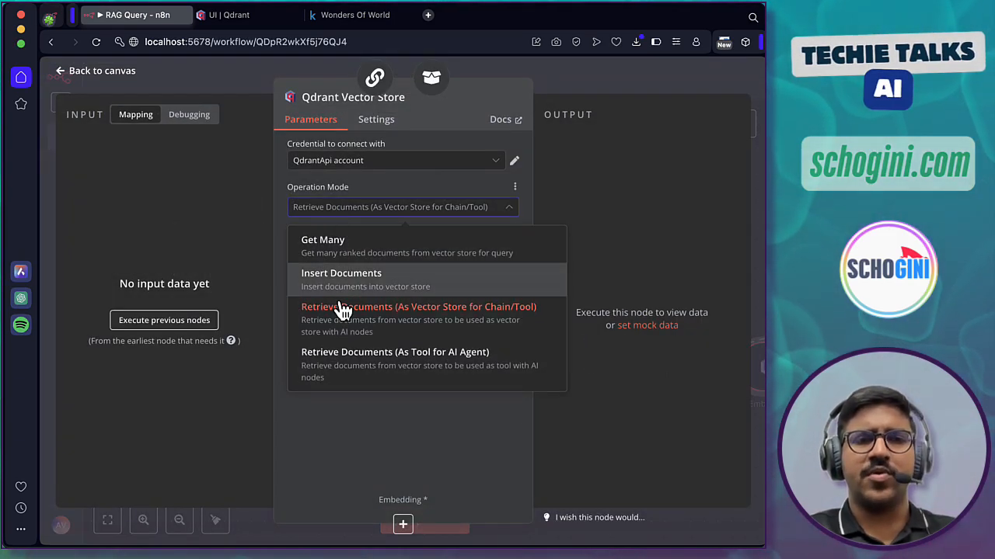
click(374, 331)
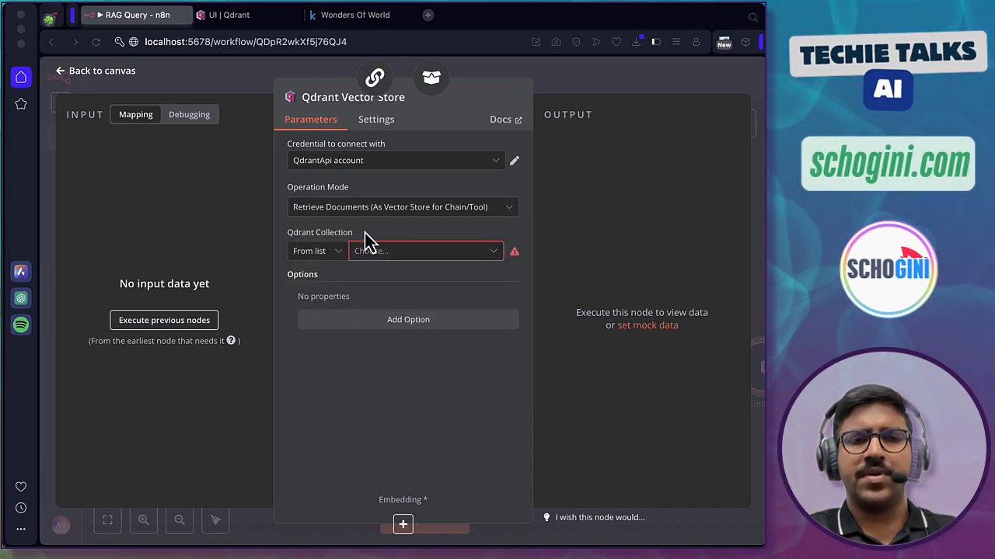
click(366, 210)
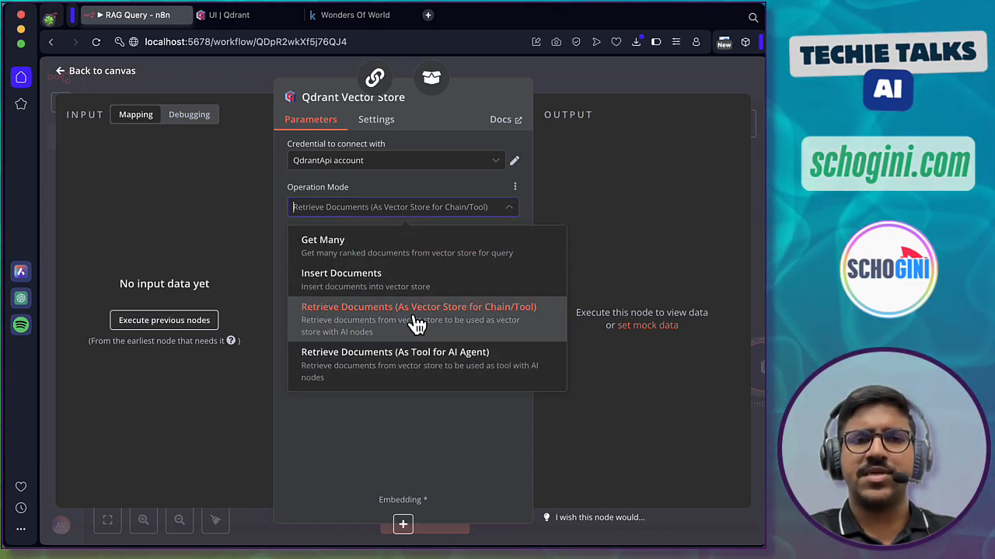
click(456, 186)
click(384, 165)
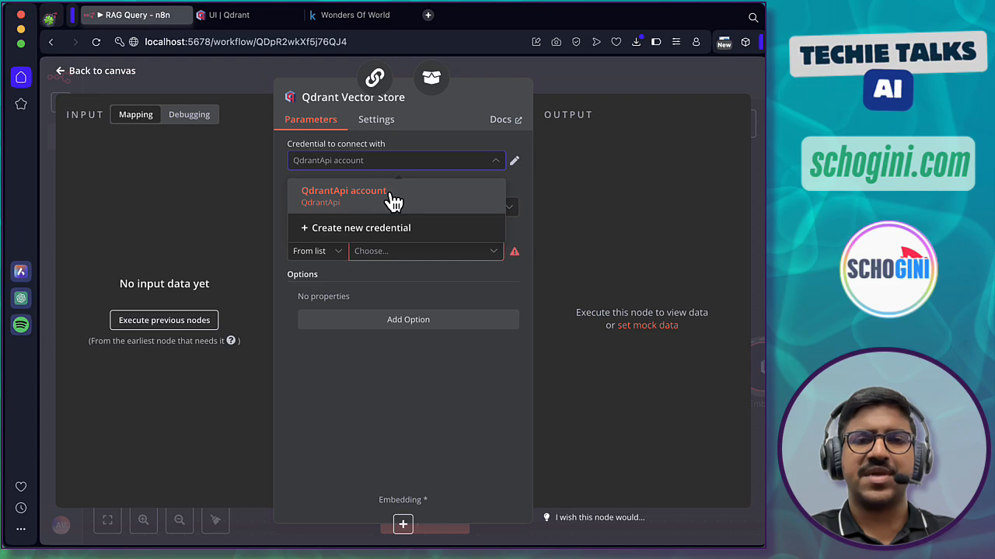
click(362, 404)
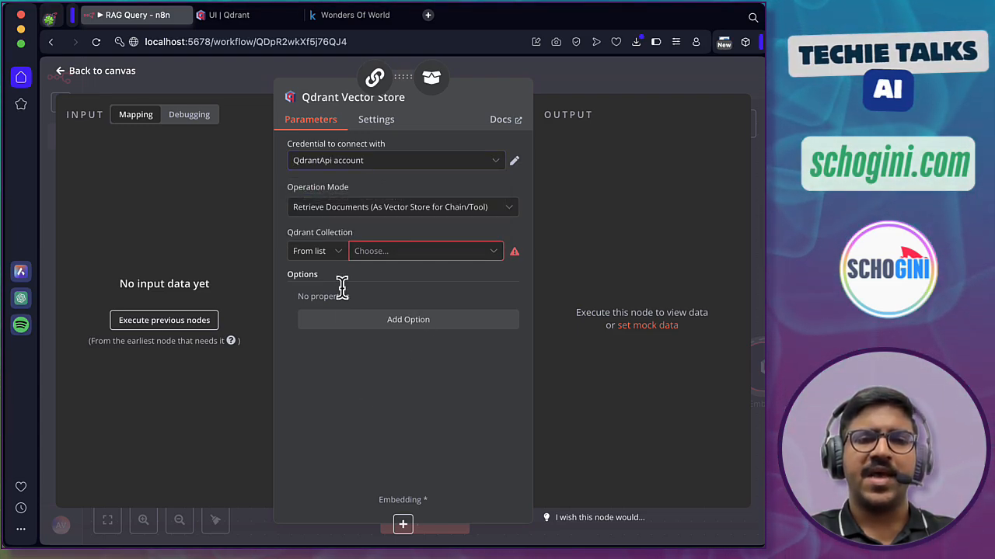
Choose wonders_of_world from the list as the vector store's Qdrant collection
click(391, 260)
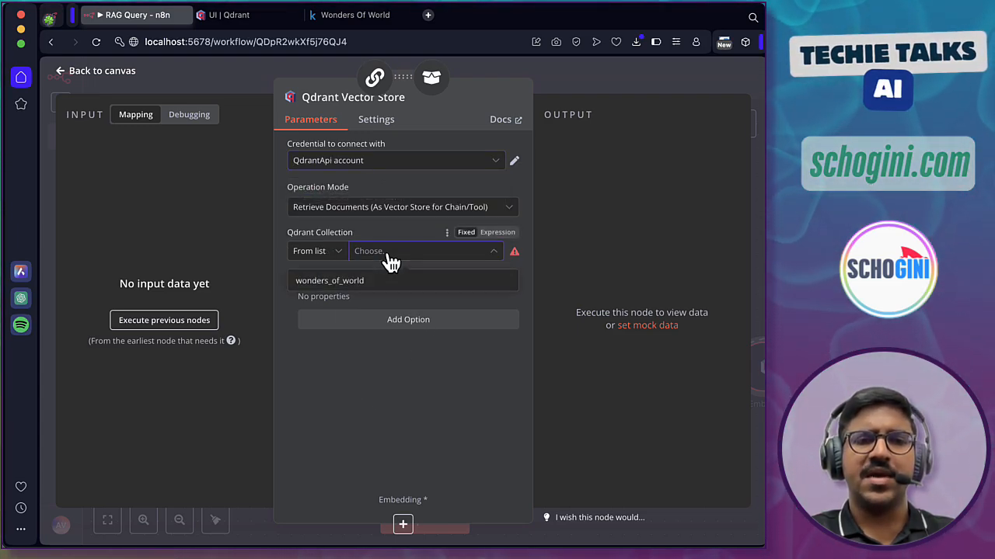
click(350, 286)
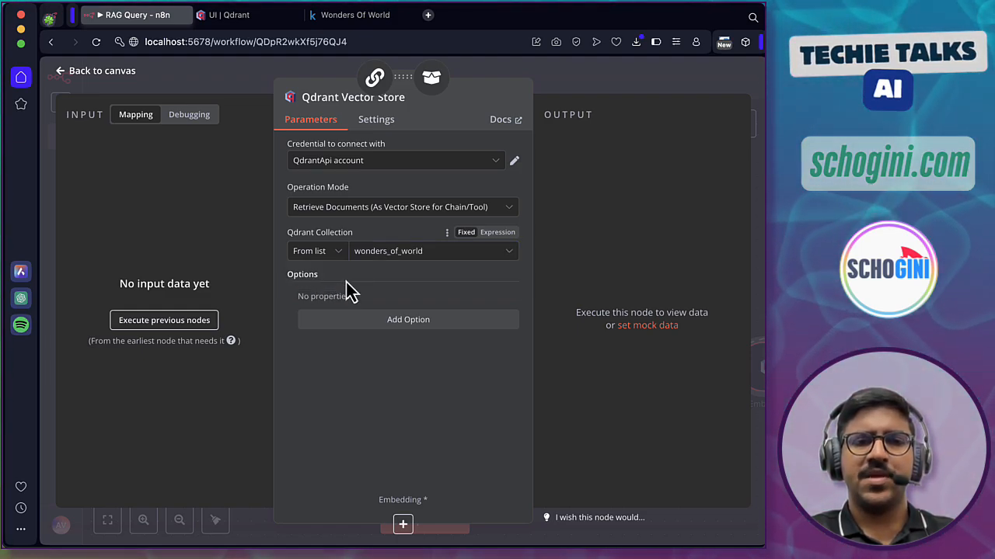
click(331, 255)
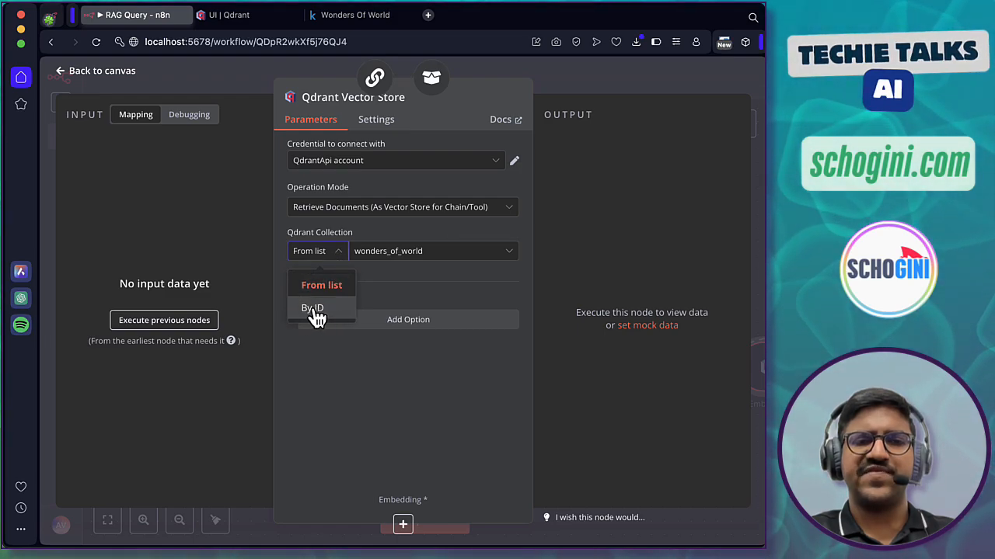
click(397, 389)
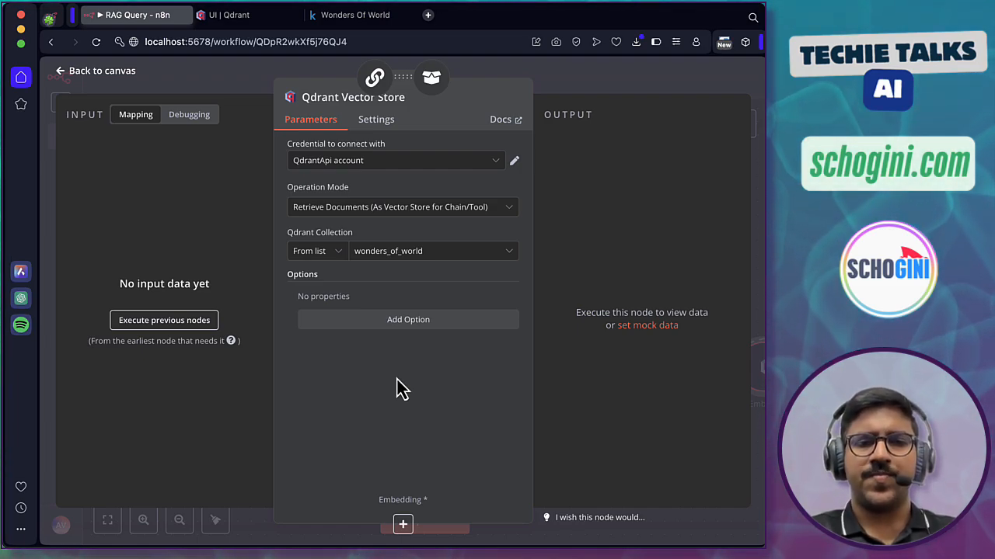
Attach an Embeddings Ollama node to the Qdrant Vector Store's embedding input, keeping the Ollama account credential
mouse_move(368, 485)
mouse_down()
mouse_move(384, 521)
mouse_move(443, 539)
mouse_move(436, 544)
mouse_up()
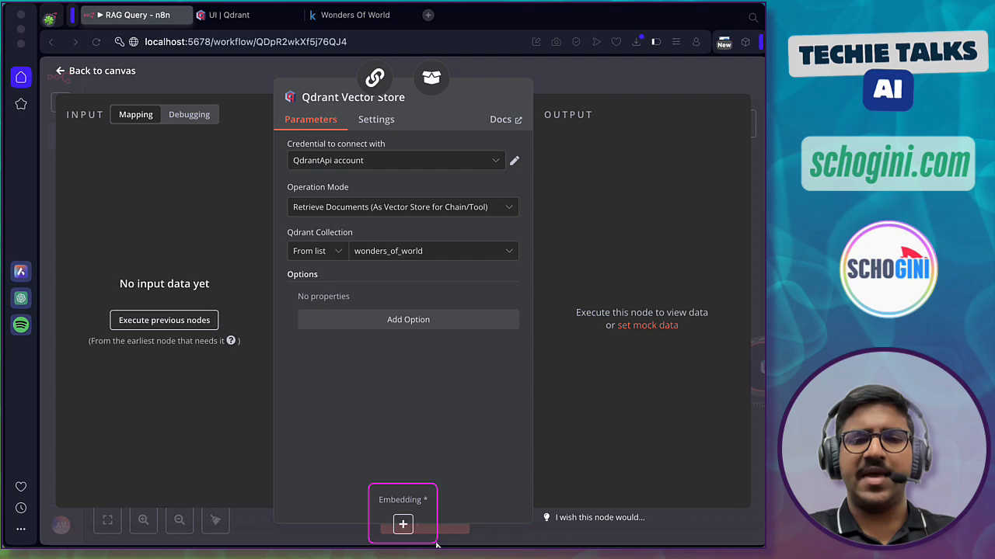
key(Escape)
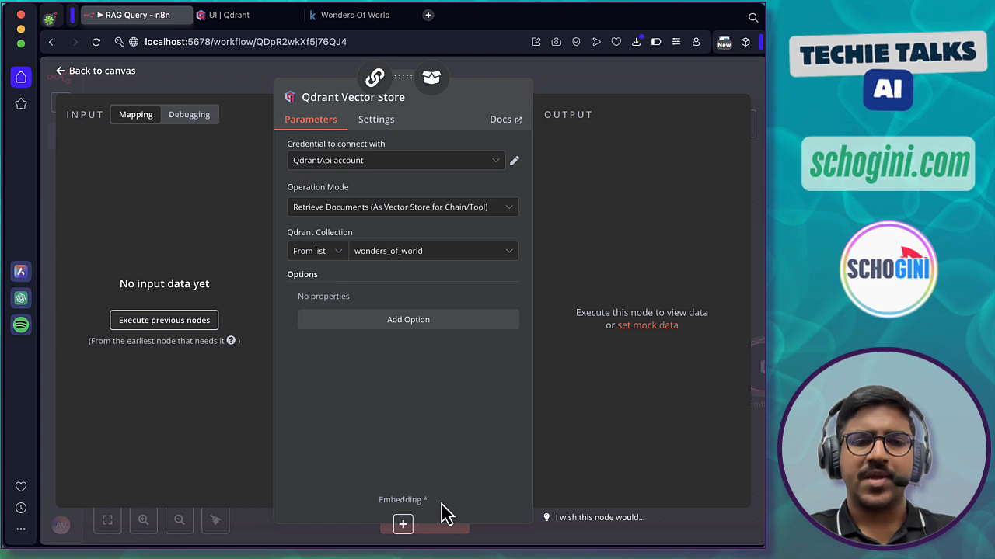
click(403, 524)
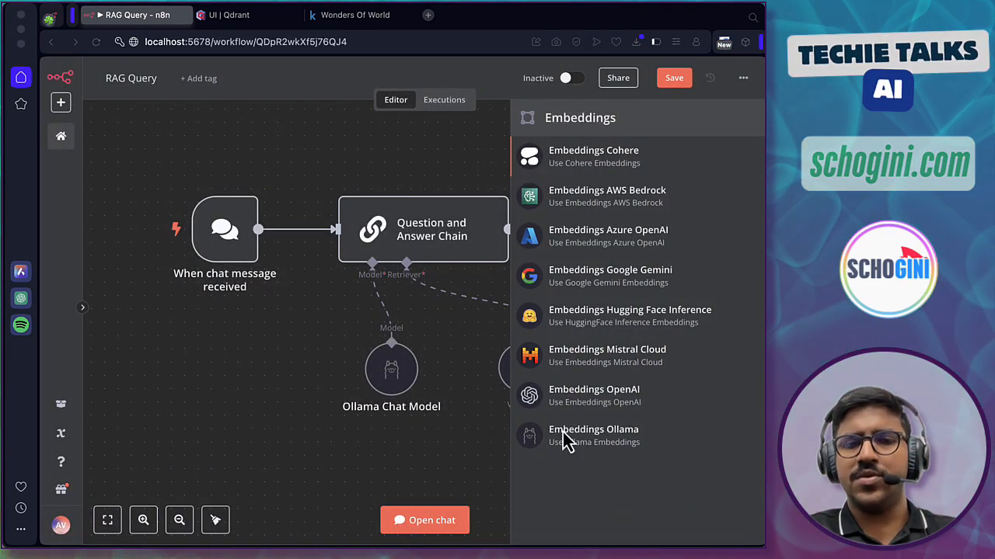
mouse_move(515, 417)
mouse_down()
mouse_move(583, 467)
mouse_move(669, 465)
mouse_up()
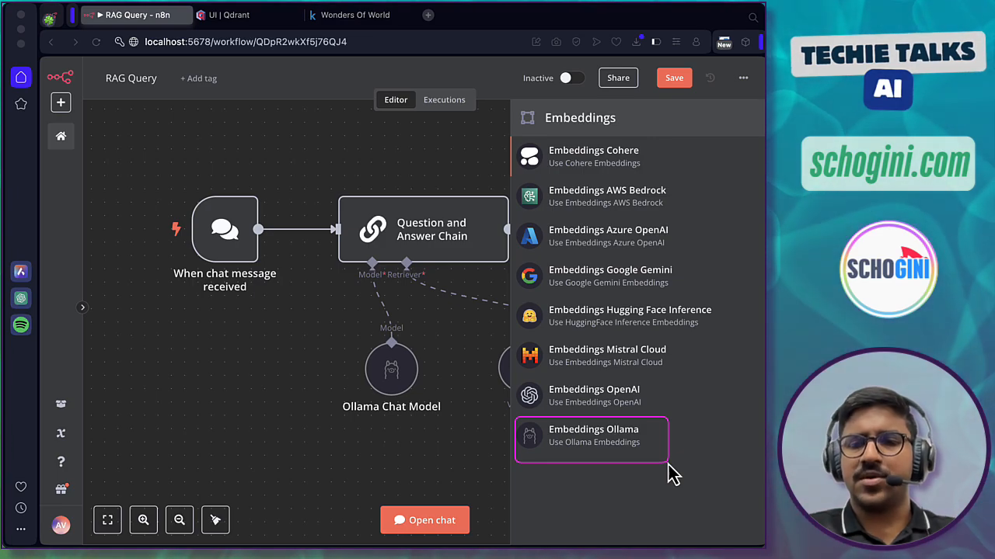
key(Escape)
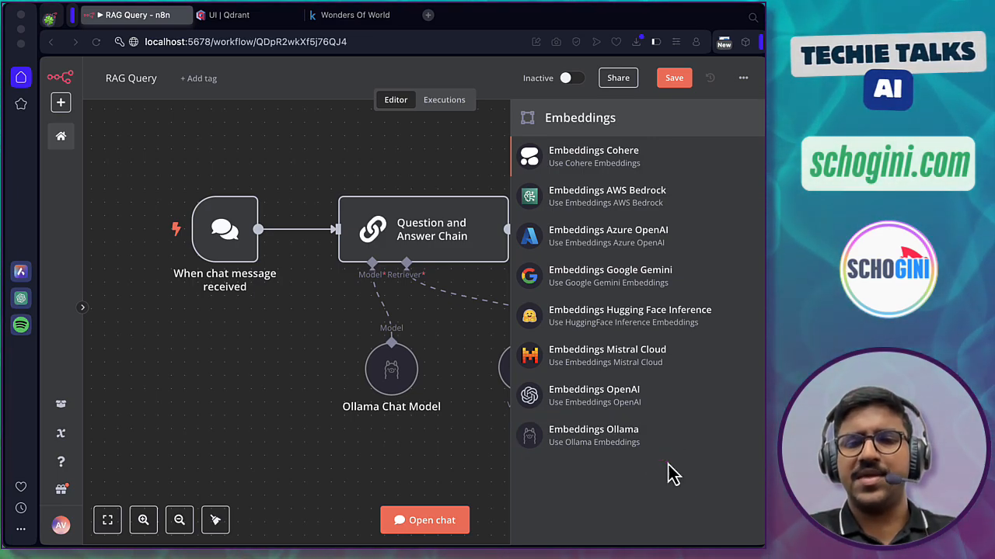
click(587, 450)
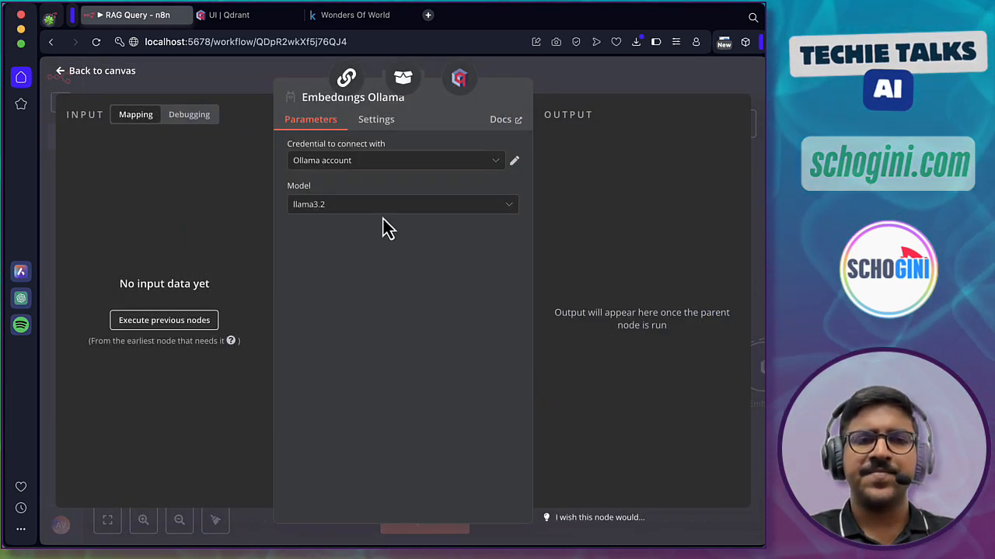
click(344, 162)
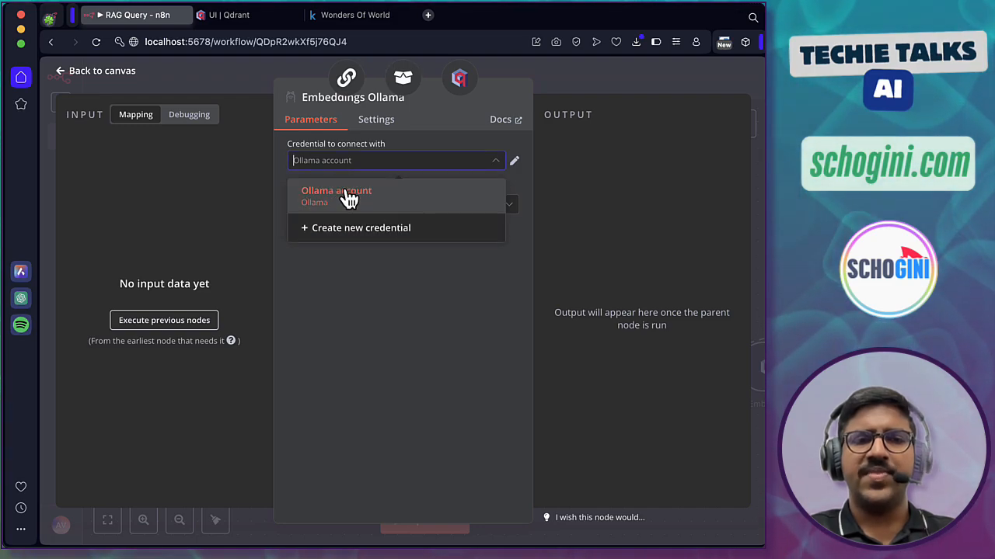
click(394, 318)
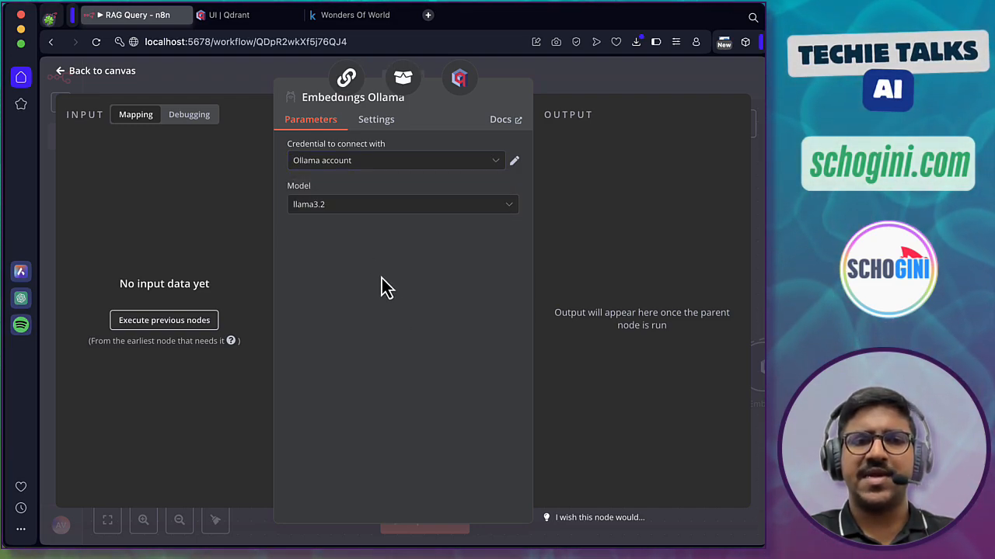
Set the embedding model to nomic-embed-text:latest and go back up through the Qdrant Vector Store to the Vector Store Retriever
click(325, 209)
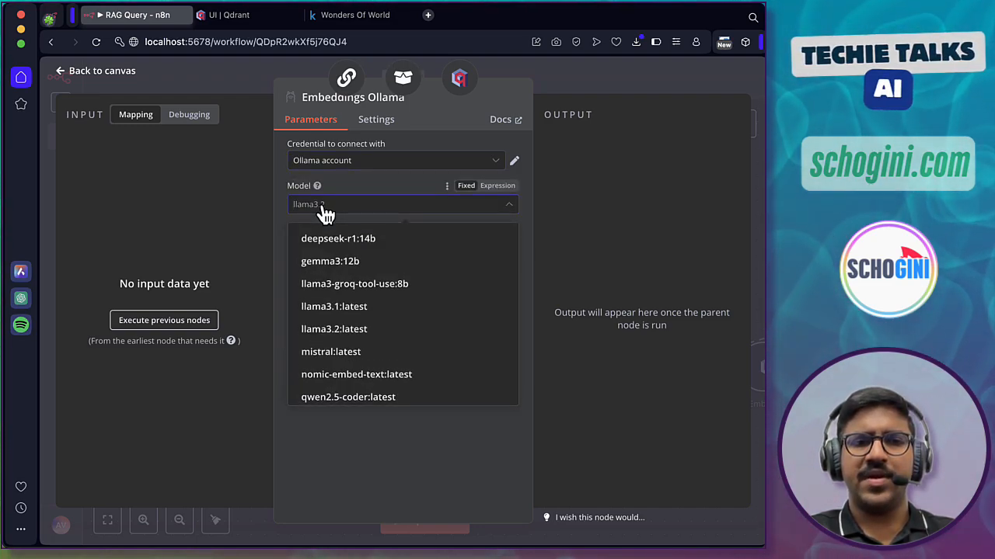
click(360, 381)
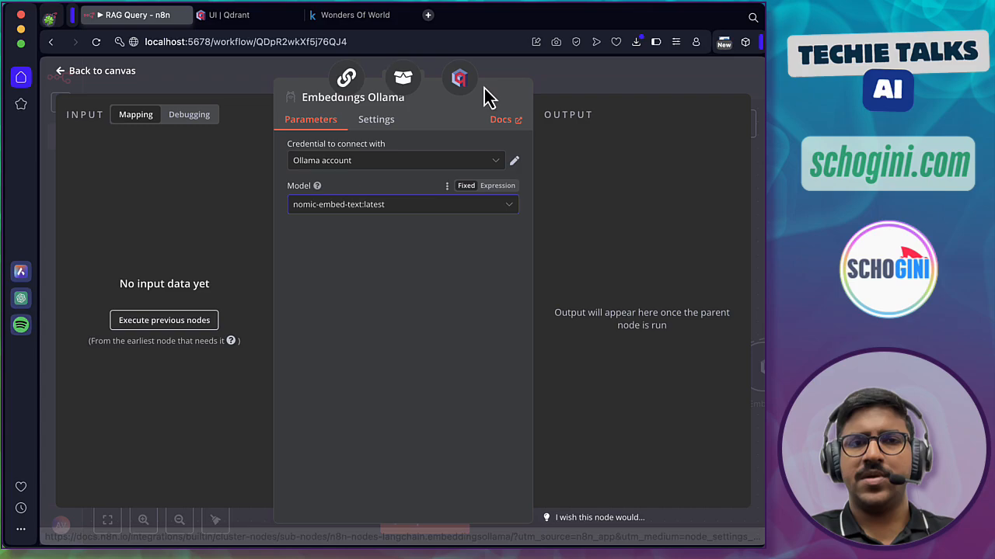
click(460, 97)
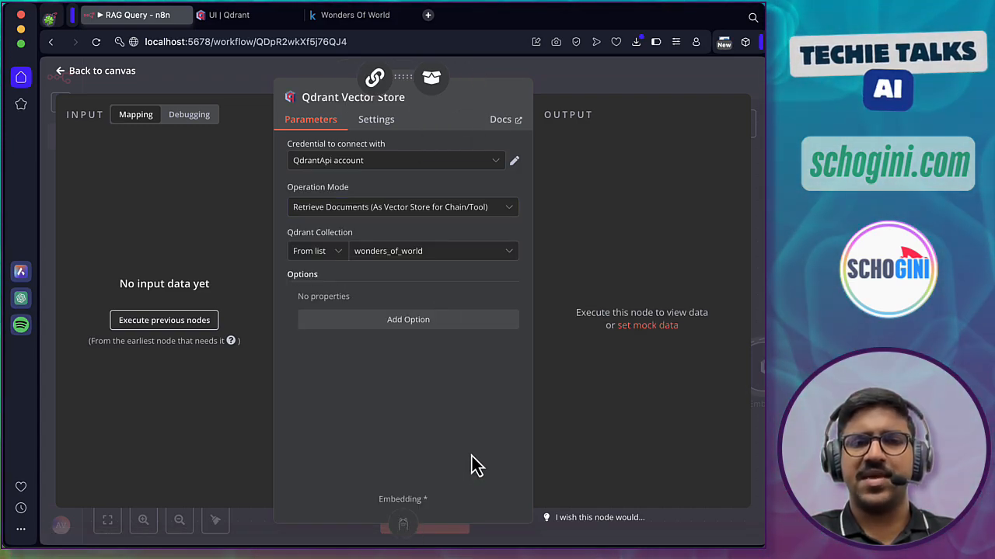
click(432, 97)
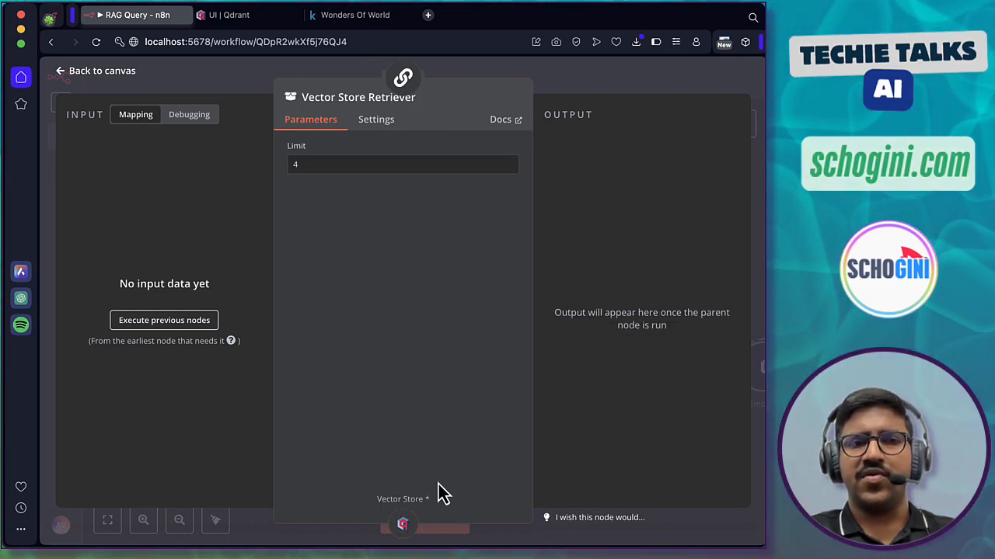
Return from the Vector Store Retriever settings through the Question and Answer Chain to the canvas and save the RAG Query workflow
click(404, 104)
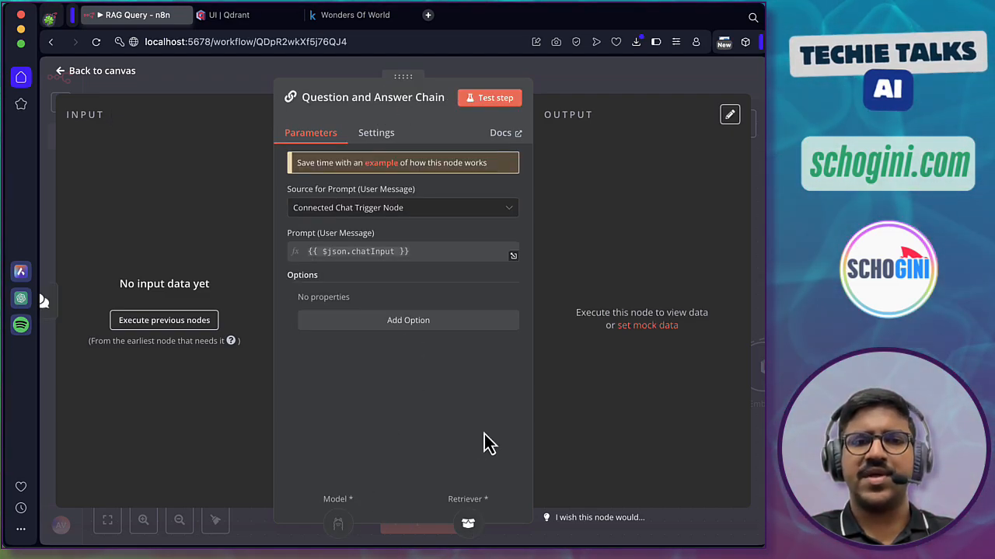
click(607, 82)
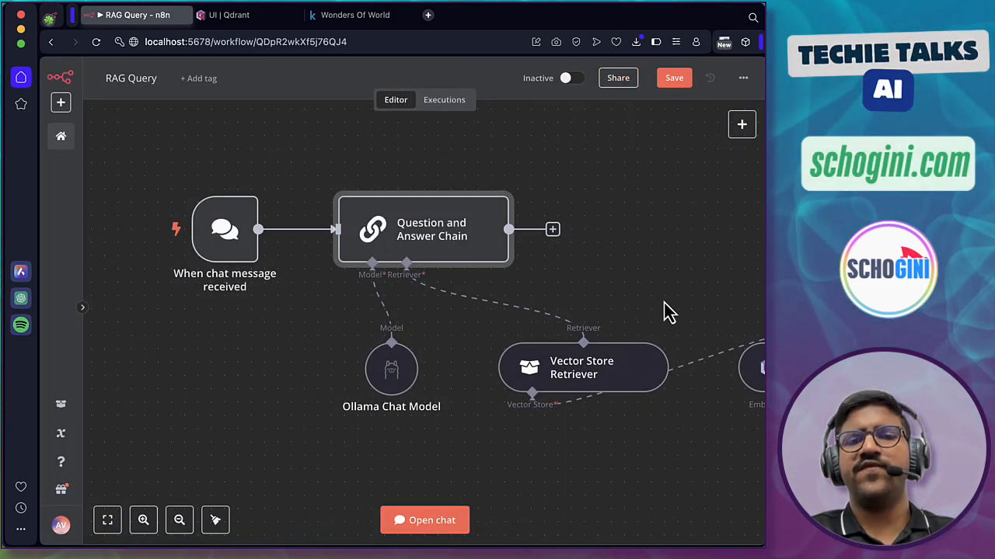
click(674, 78)
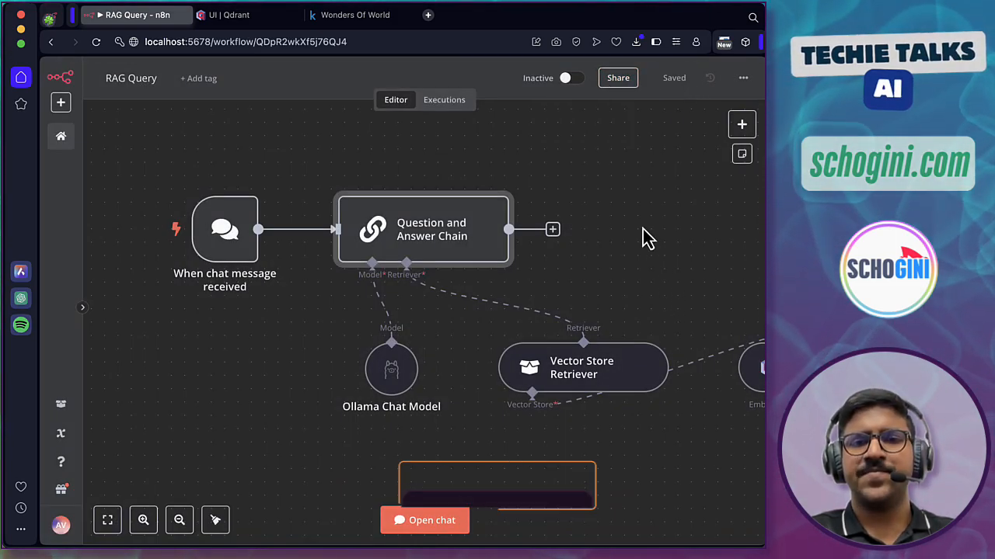
Rearrange the canvas so the Qdrant Vector Store sits below the Vector Store Retriever and Embeddings Ollama sits below the vector store
scroll(639, 228, right, 3)
scroll(636, 249, down, 3)
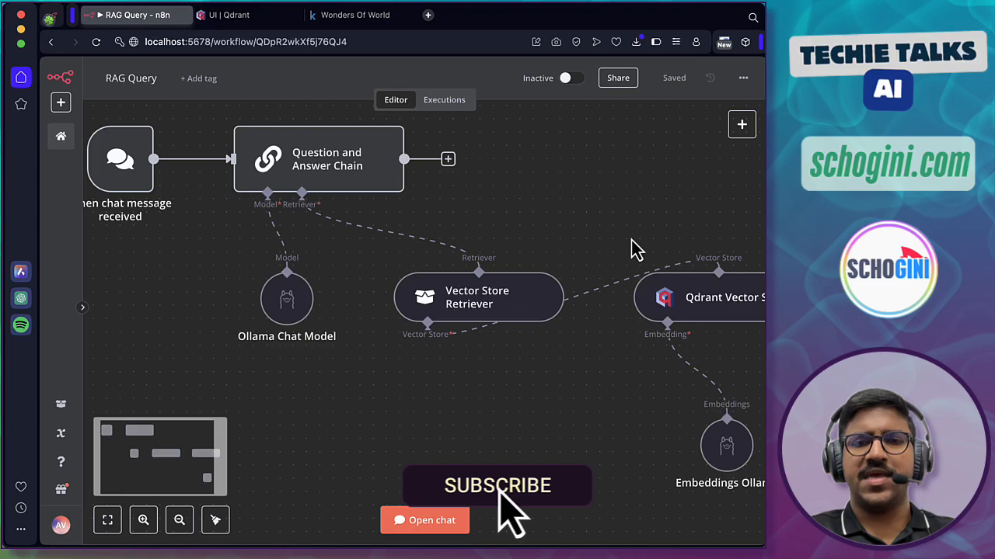
drag(637, 394, 542, 421)
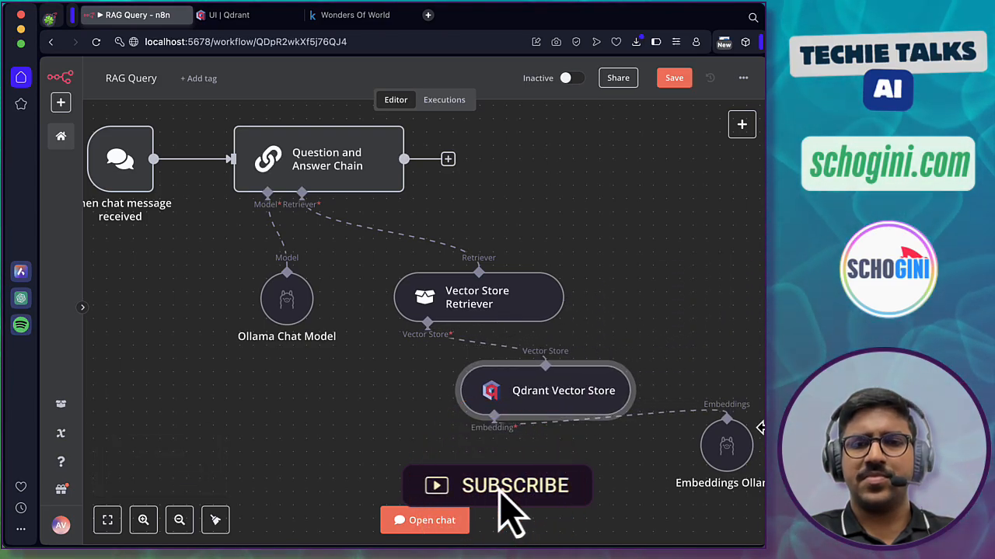
drag(736, 453, 602, 506)
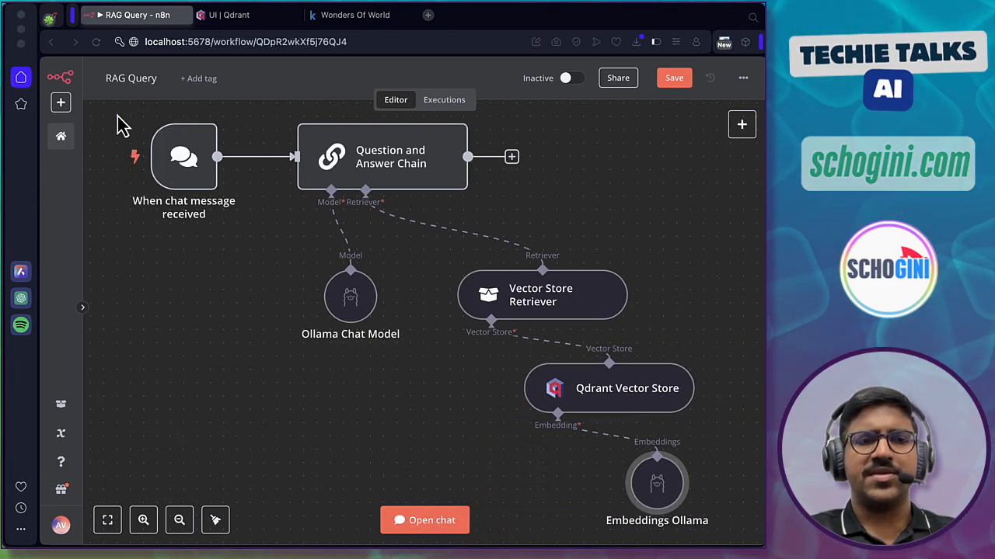
mouse_move(118, 114)
mouse_down()
mouse_move(196, 222)
mouse_move(240, 229)
mouse_up()
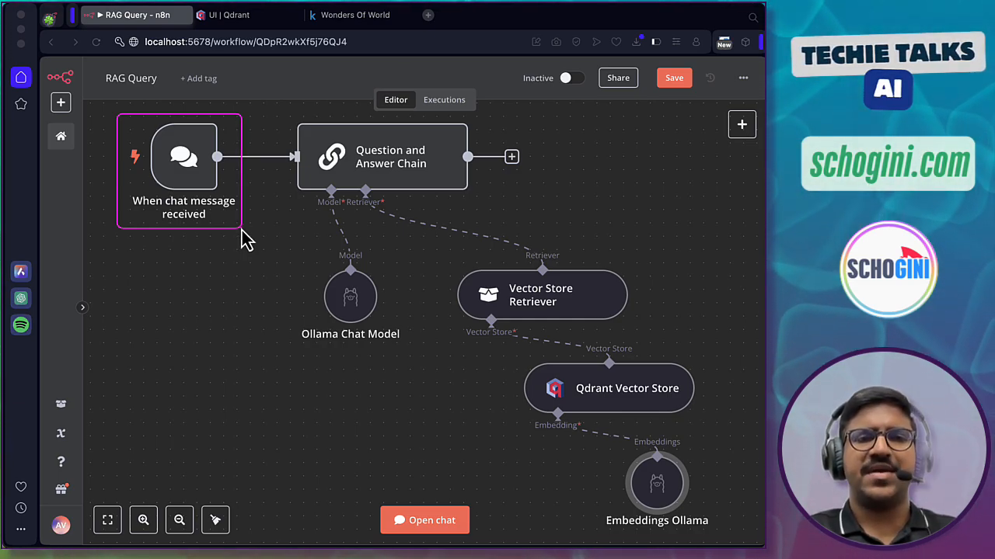
mouse_move(282, 111)
mouse_down()
mouse_move(362, 201)
mouse_move(461, 218)
mouse_move(538, 208)
mouse_up()
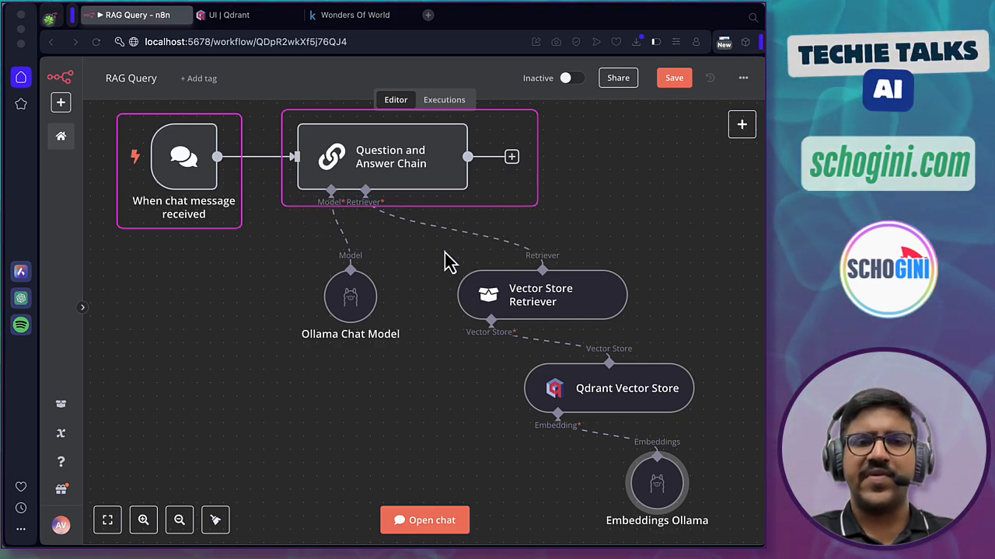
mouse_move(436, 251)
mouse_down()
mouse_move(529, 334)
mouse_move(653, 337)
mouse_up()
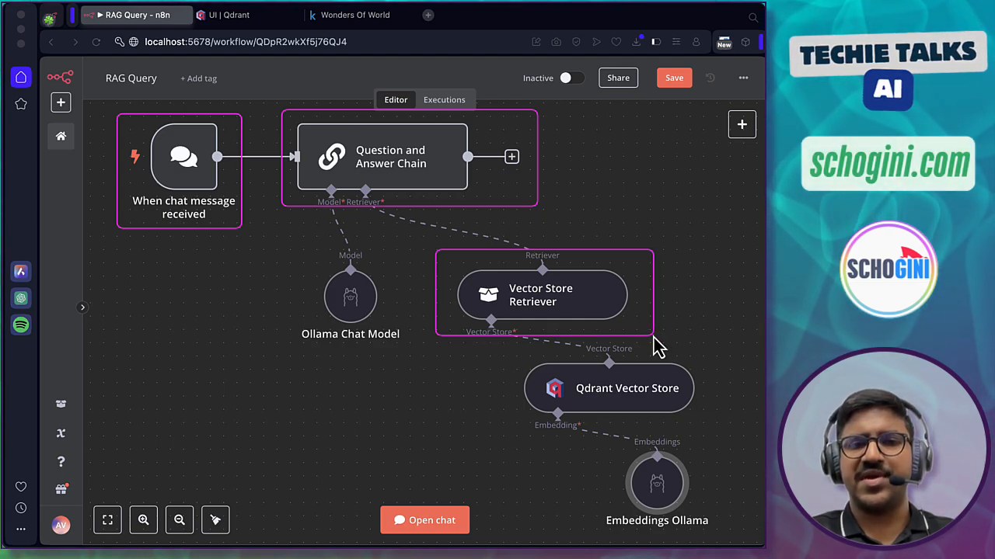
mouse_move(513, 354)
mouse_down()
mouse_move(548, 415)
mouse_move(709, 441)
mouse_move(711, 428)
mouse_up()
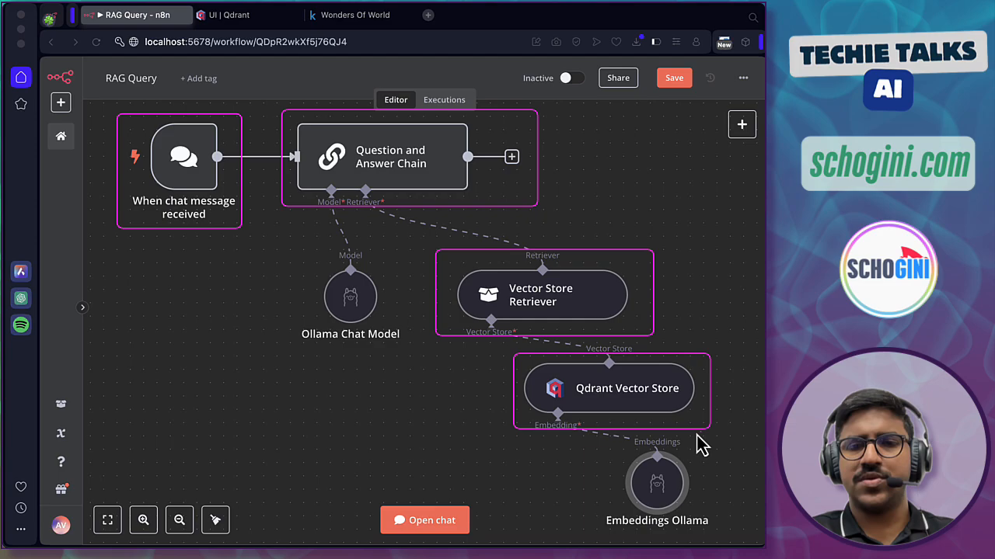
mouse_move(592, 446)
mouse_down()
mouse_move(697, 540)
mouse_move(726, 541)
mouse_up()
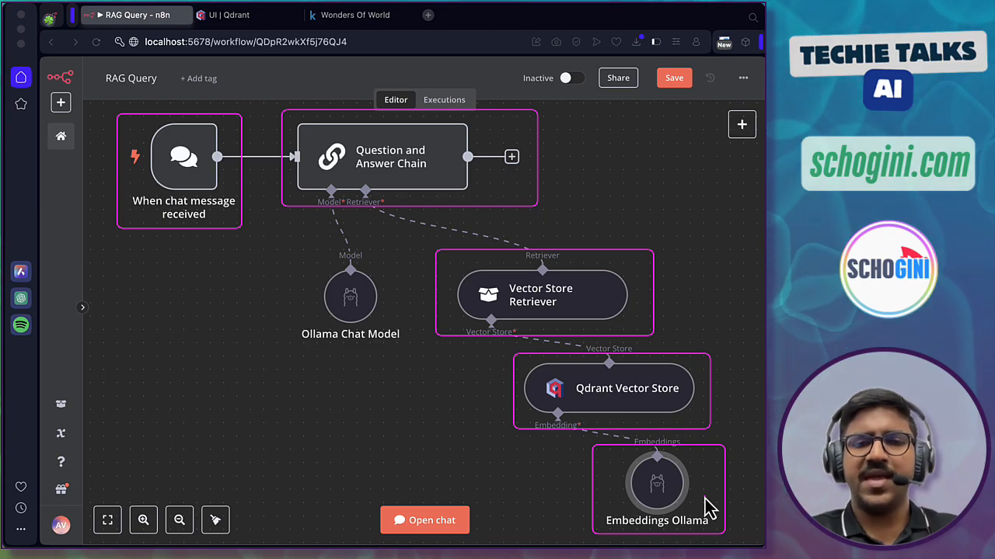
mouse_move(409, 348)
mouse_down()
mouse_move(295, 327)
mouse_move(294, 249)
mouse_up()
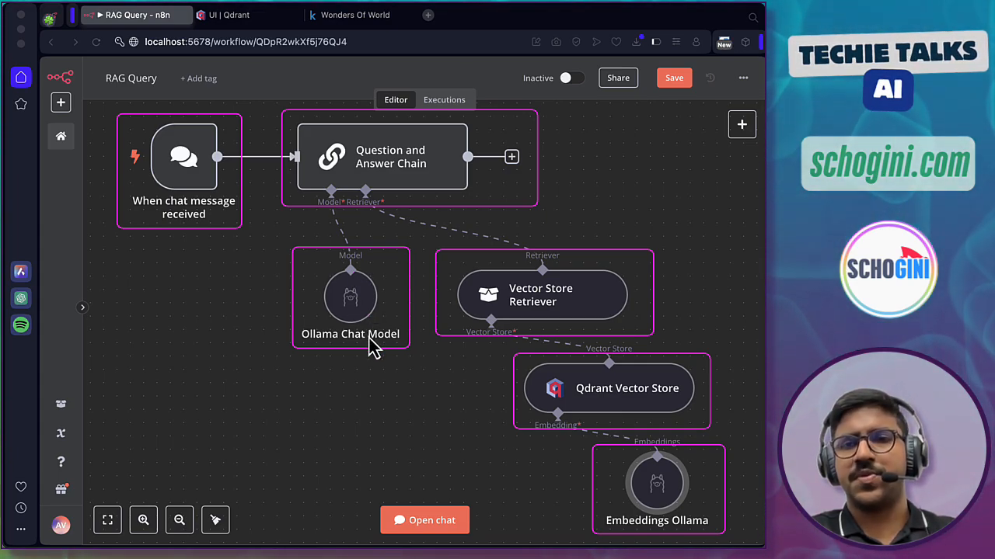
click(701, 299)
Save the rearranged workflow and send the question "Where is stonehenge?" in its test chat
click(673, 78)
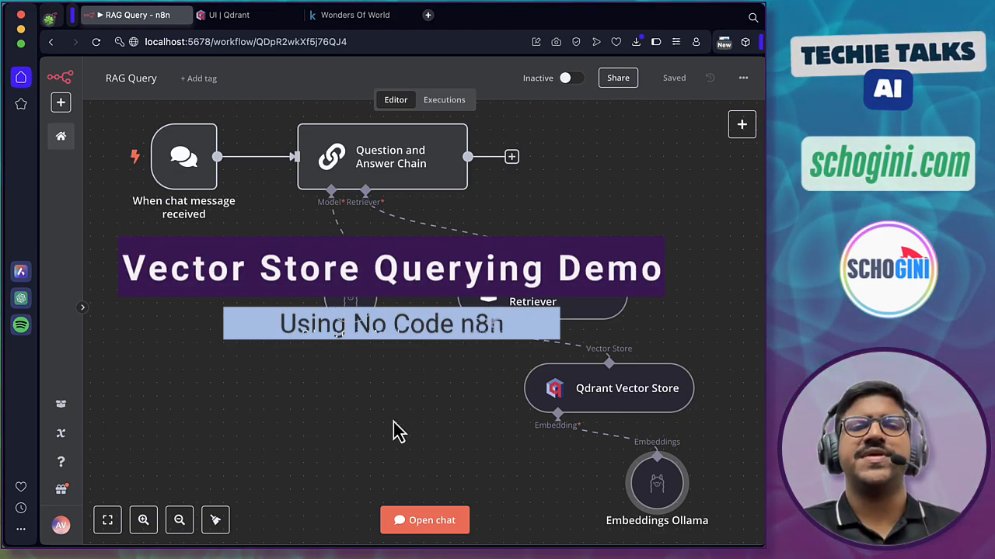
click(424, 524)
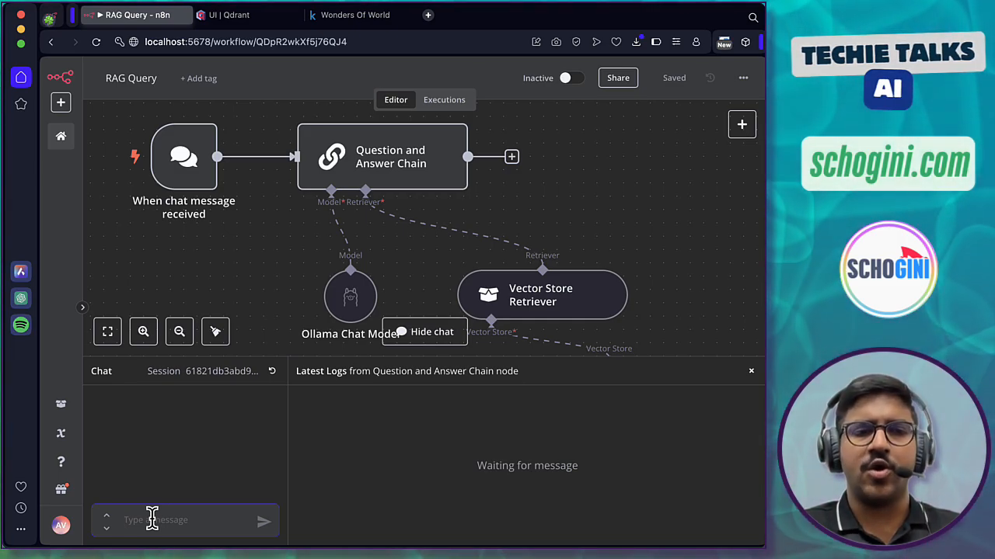
text(Where is ston)
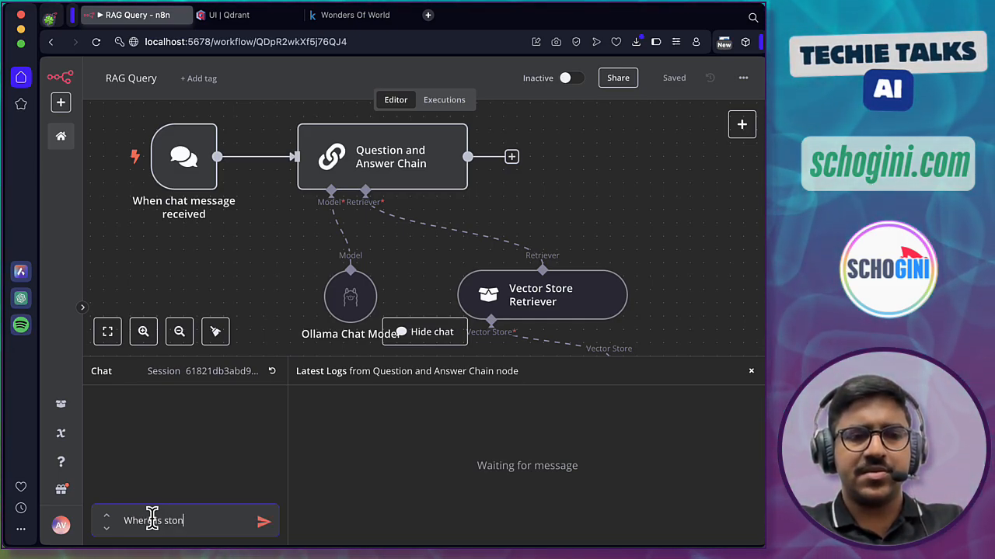
text(ehenge?)
key(Return)
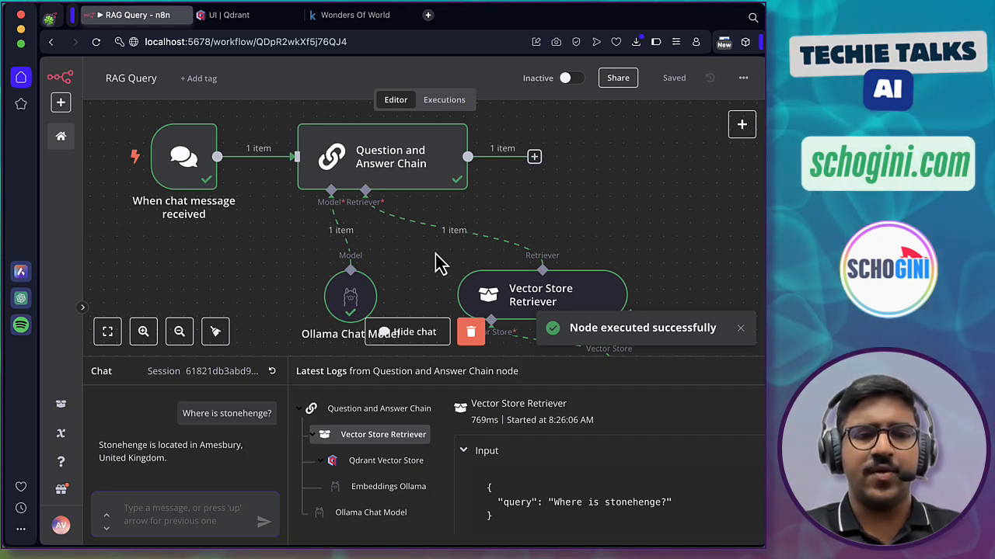
drag(87, 437, 256, 471)
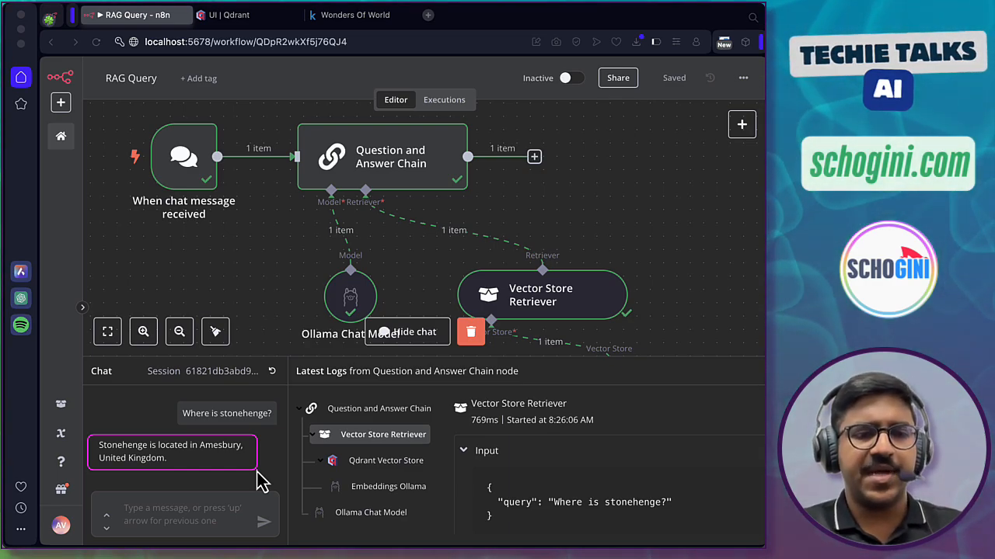
key(Escape)
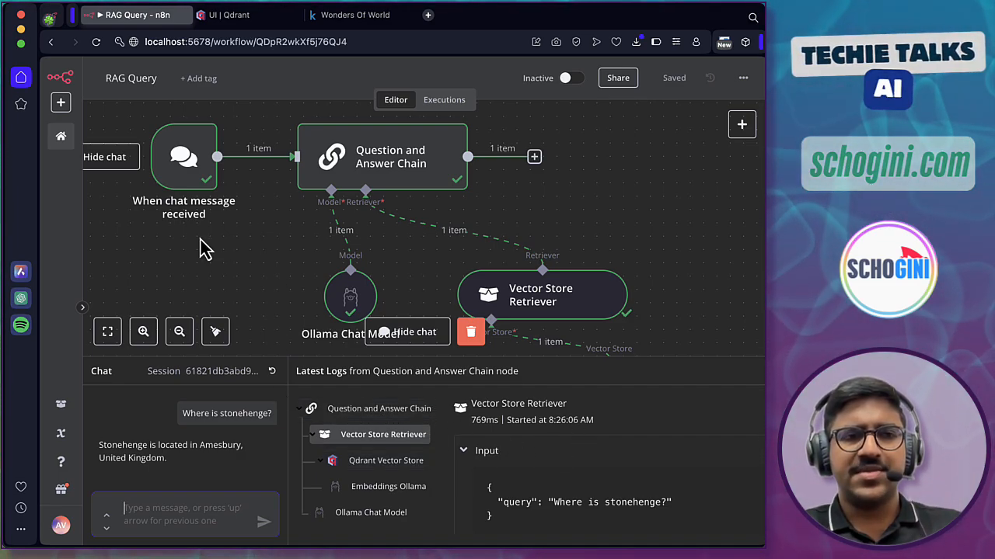
Examine the Vector Store Retriever's input query and returned documents in the Question and Answer Chain logs
click(364, 409)
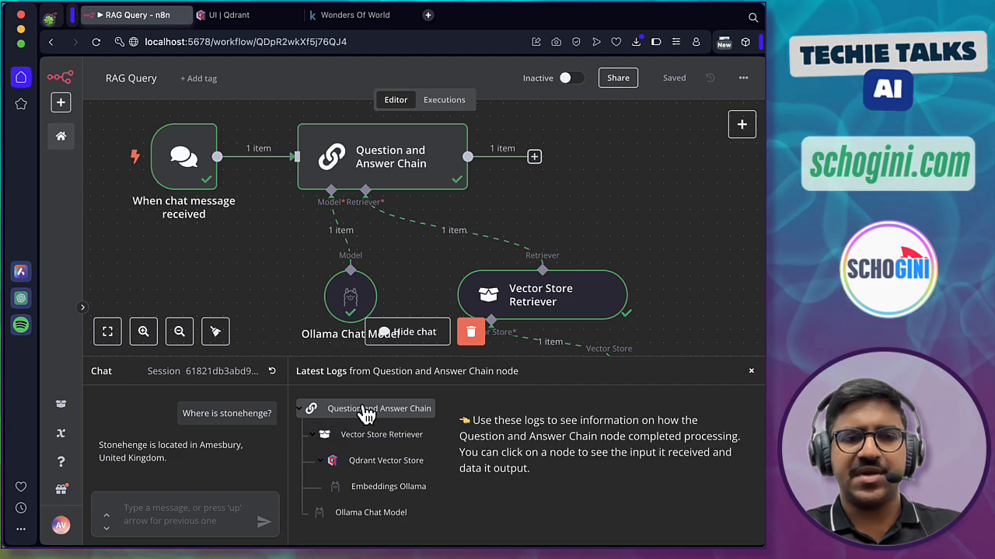
click(408, 441)
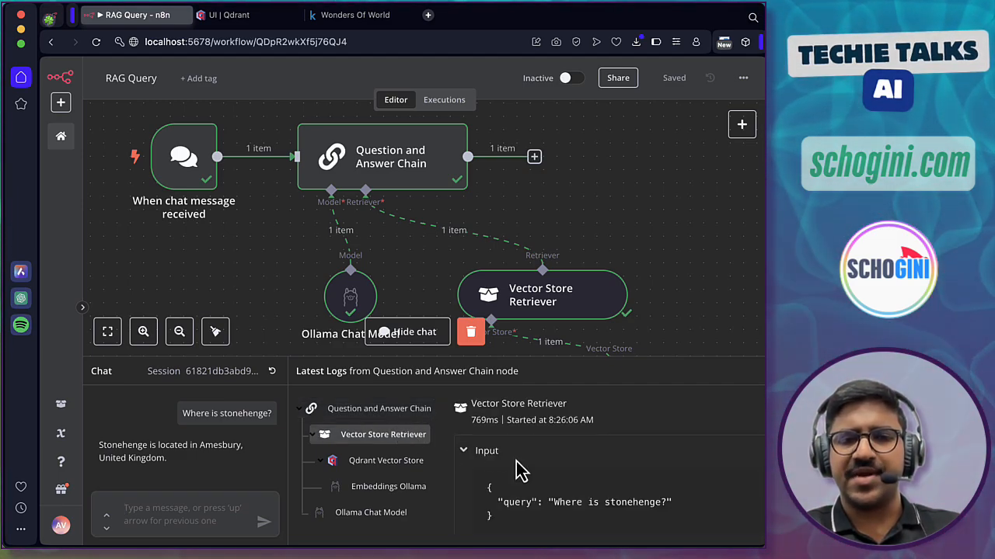
scroll(518, 467, down, 2)
scroll(615, 479, down, 3)
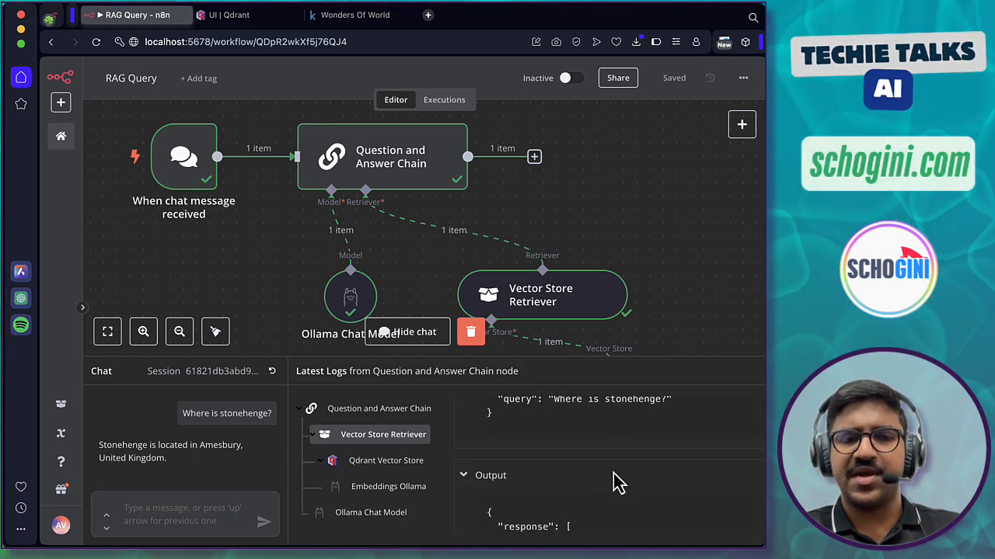
scroll(538, 479, down, 1)
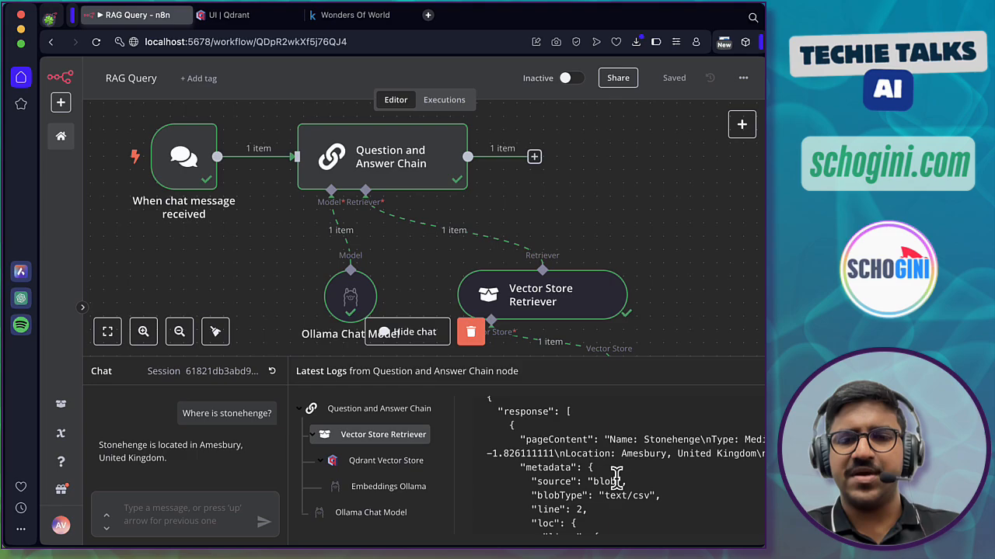
scroll(615, 476, down, 2)
scroll(619, 487, up, 1)
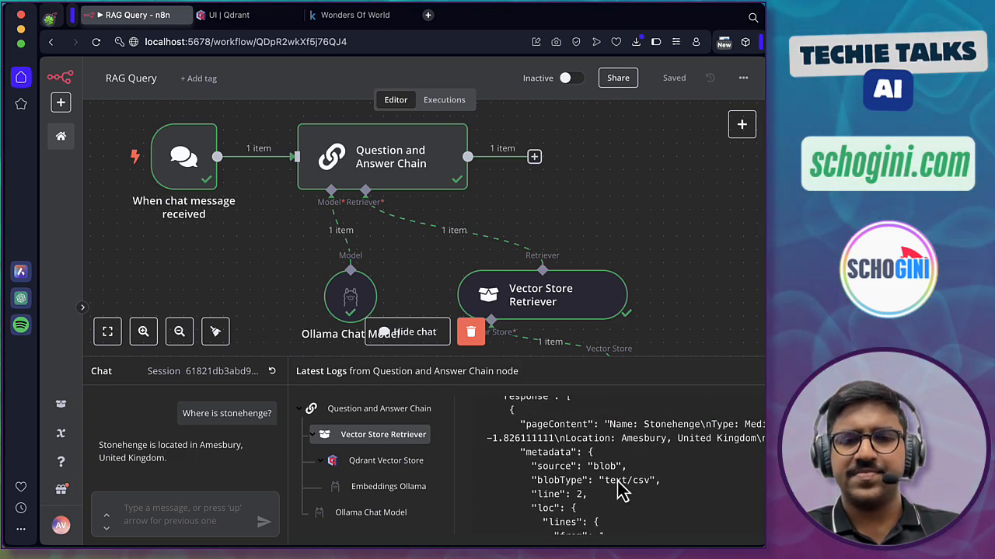
scroll(617, 488, down, 3)
scroll(617, 488, up, 4)
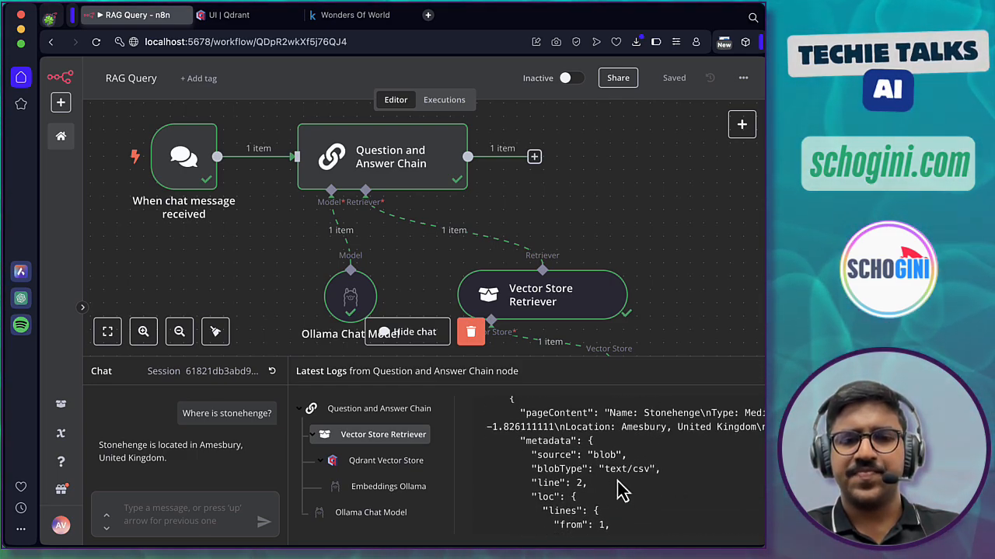
Examine the Qdrant Vector Store log, expanding its output to read the retrieved page content and metadata
click(410, 462)
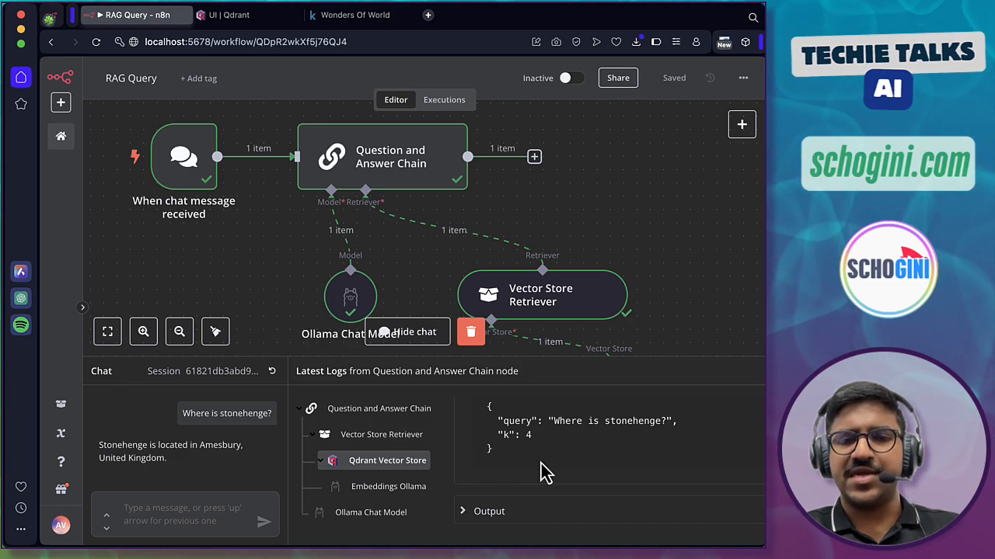
scroll(540, 471, up, 2)
scroll(588, 500, down, 2)
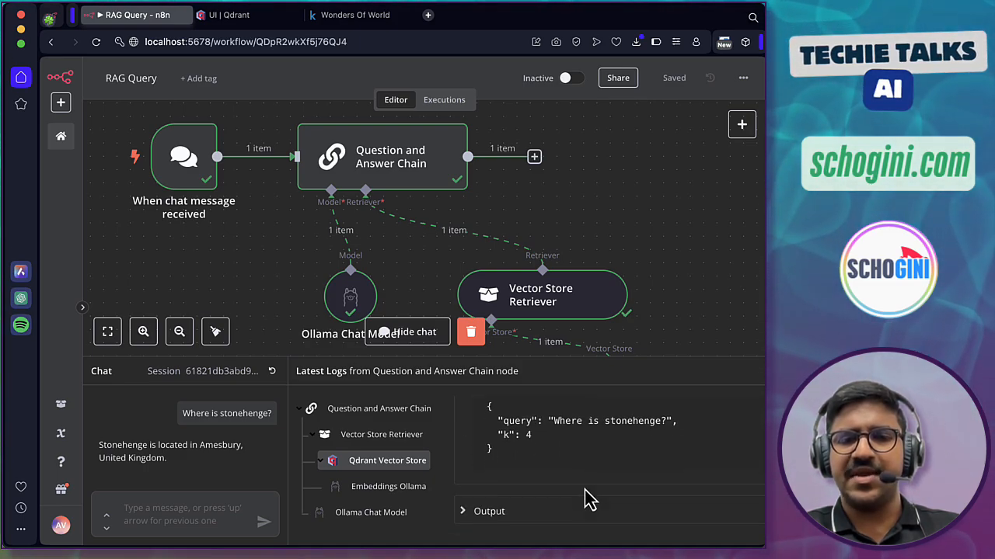
click(478, 512)
scroll(534, 509, down, 2)
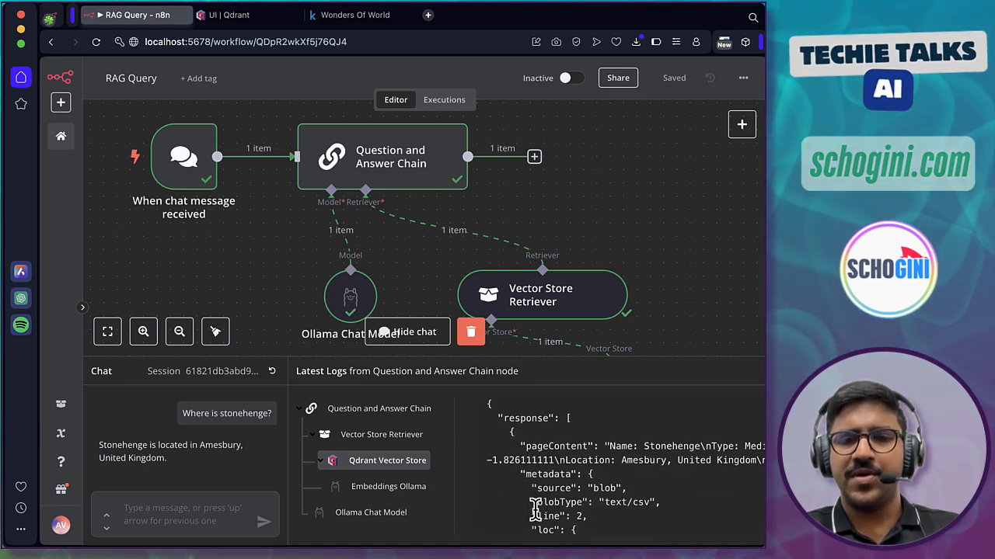
scroll(534, 509, down, 5)
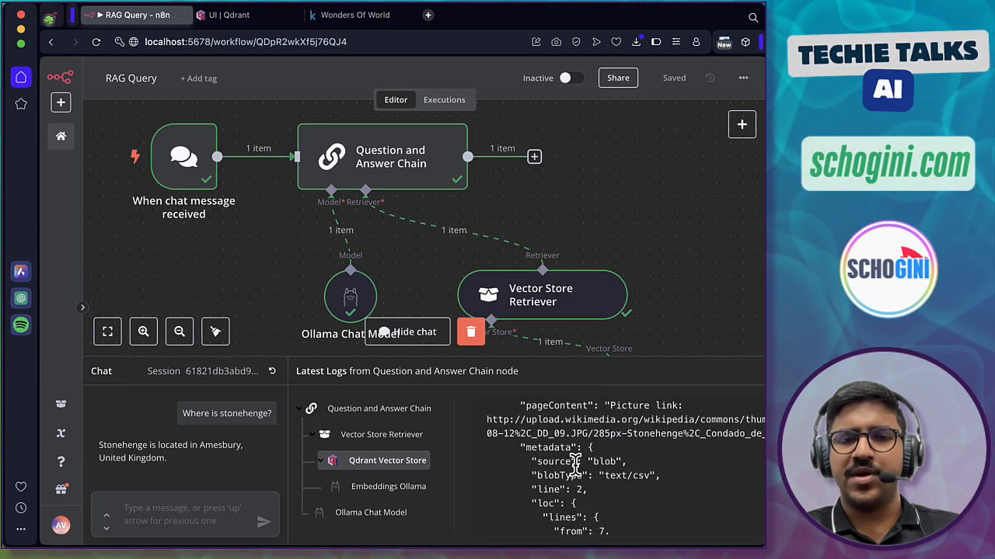
scroll(575, 467, down, 3)
Compare the Embeddings Ollama log output with the Qdrant Vector Store output and open the Ollama Chat Model log
click(388, 490)
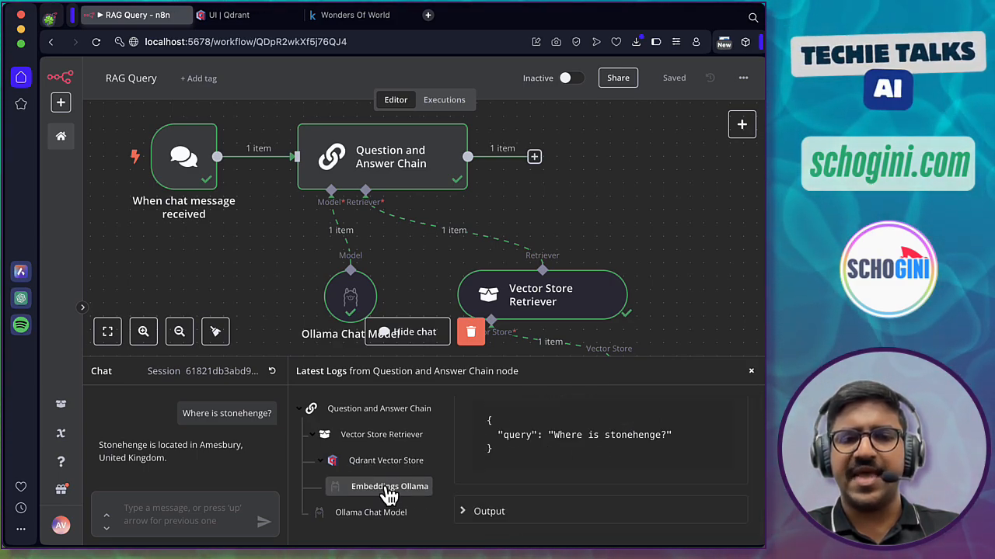
click(470, 514)
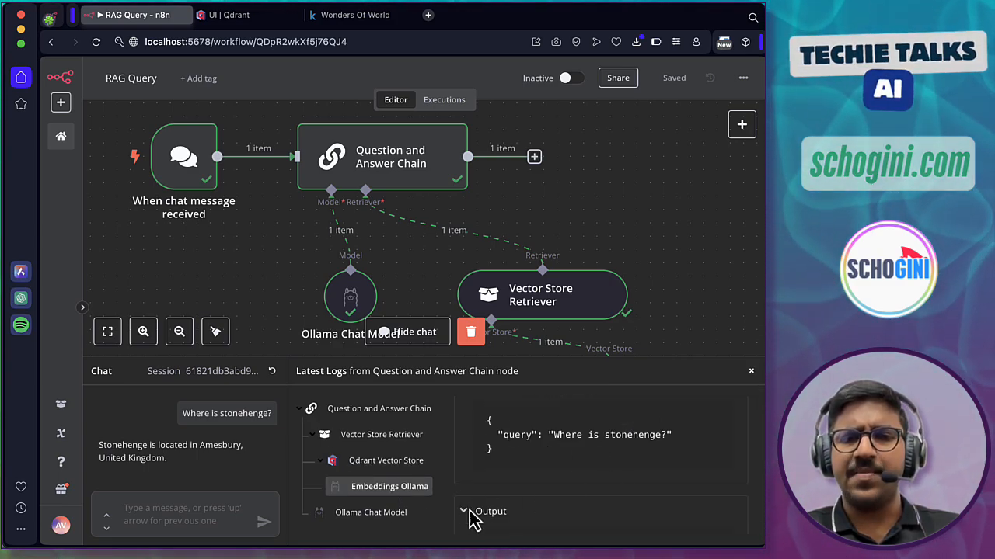
scroll(556, 440, down, 2)
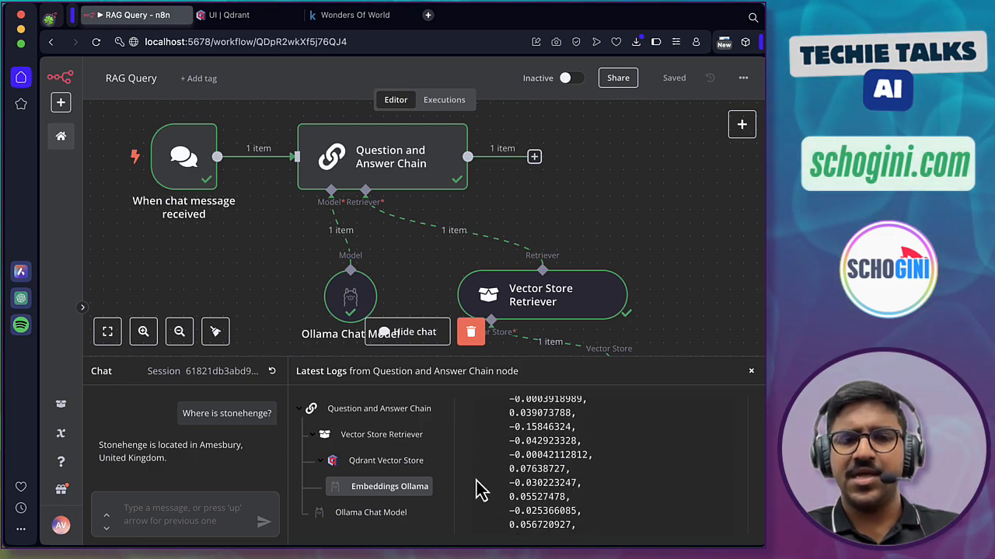
click(399, 466)
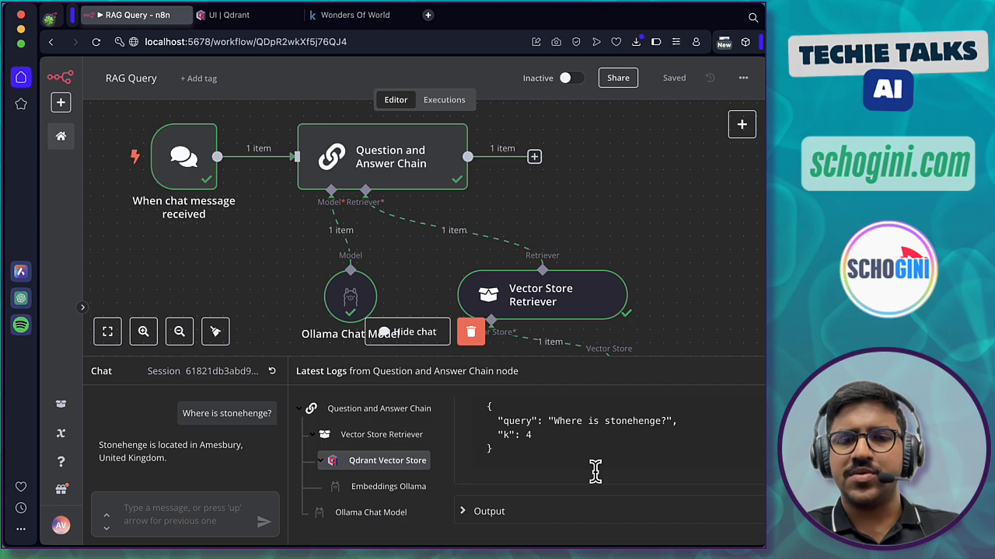
click(465, 512)
scroll(574, 490, down, 2)
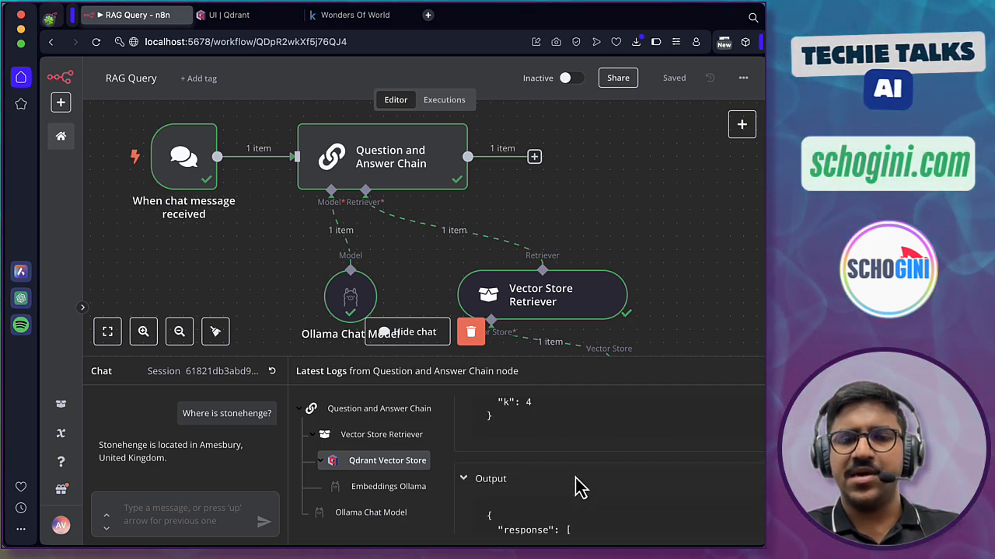
click(389, 488)
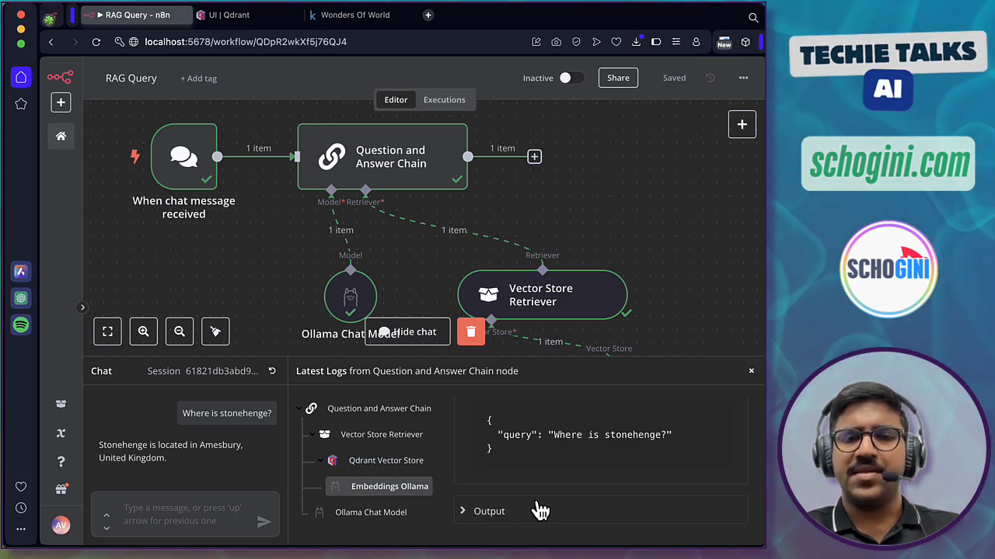
click(375, 519)
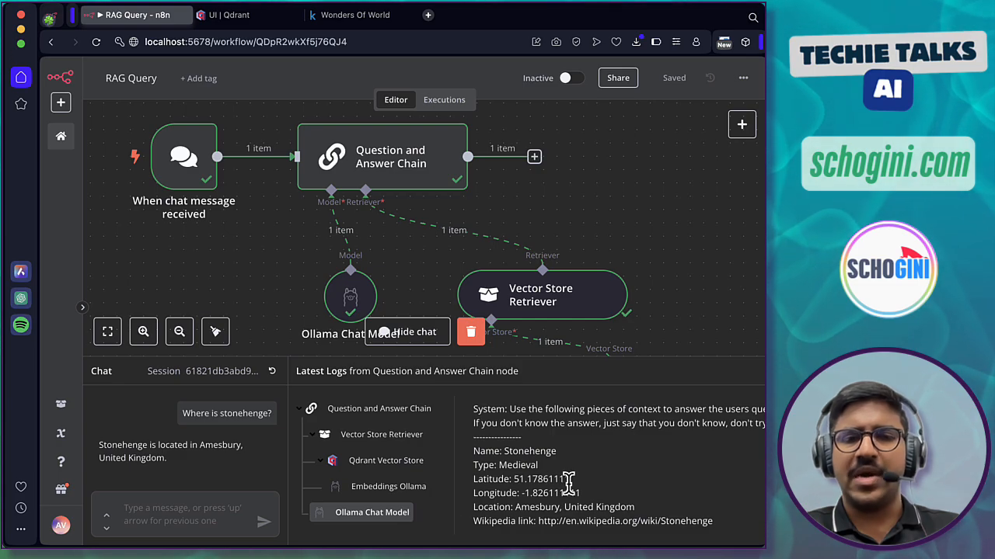
Examine the system prompt and retrieved Stonehenge context in the Ollama Chat Model's log input
scroll(568, 482, down, 1)
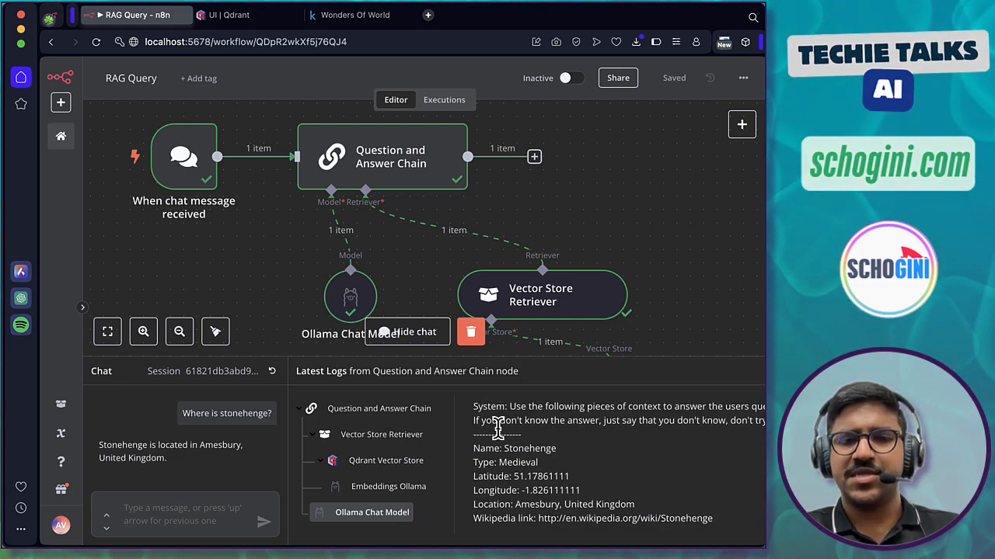
drag(508, 407, 528, 437)
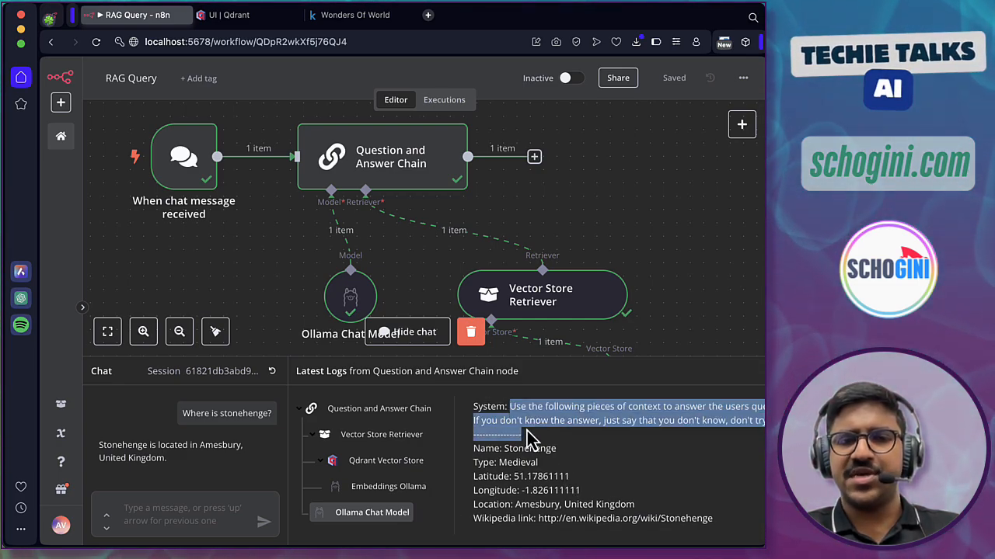
click(544, 404)
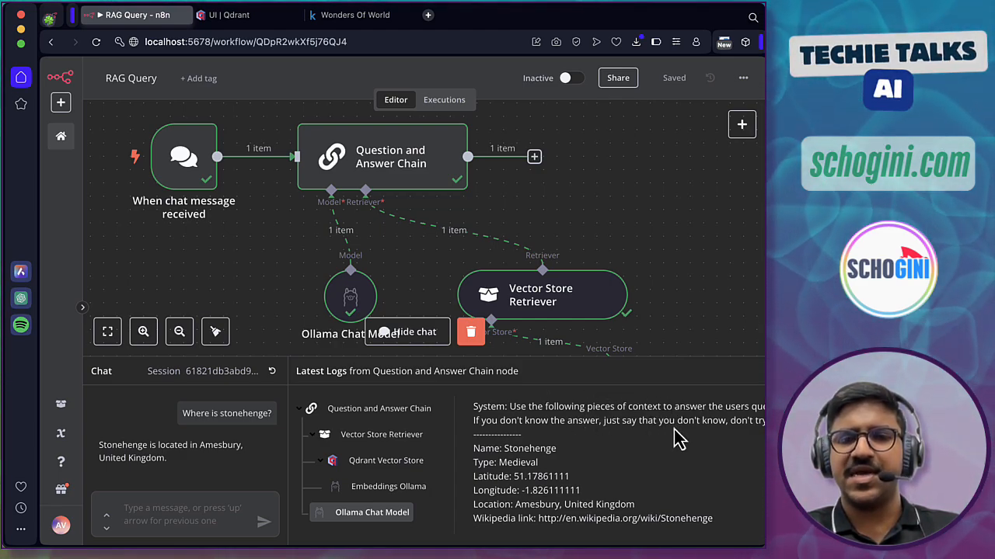
scroll(676, 438, down, 3)
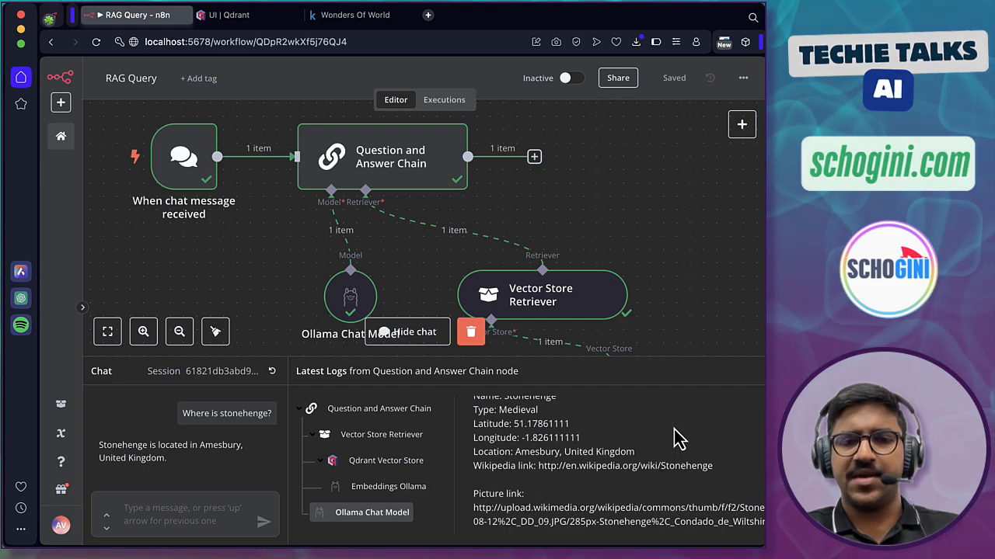
scroll(489, 410, up, 1)
scroll(548, 468, down, 3)
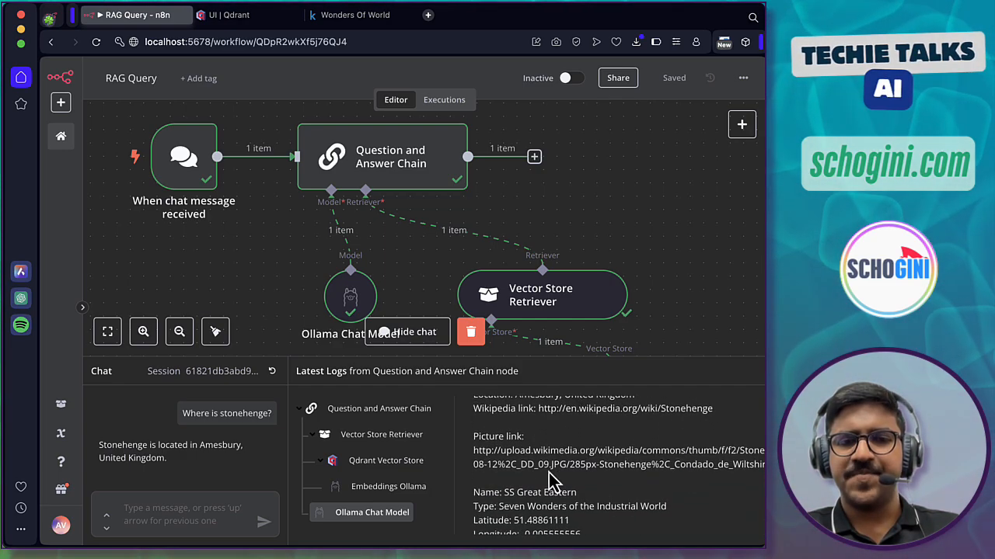
scroll(544, 457, up, 3)
scroll(545, 456, up, 1)
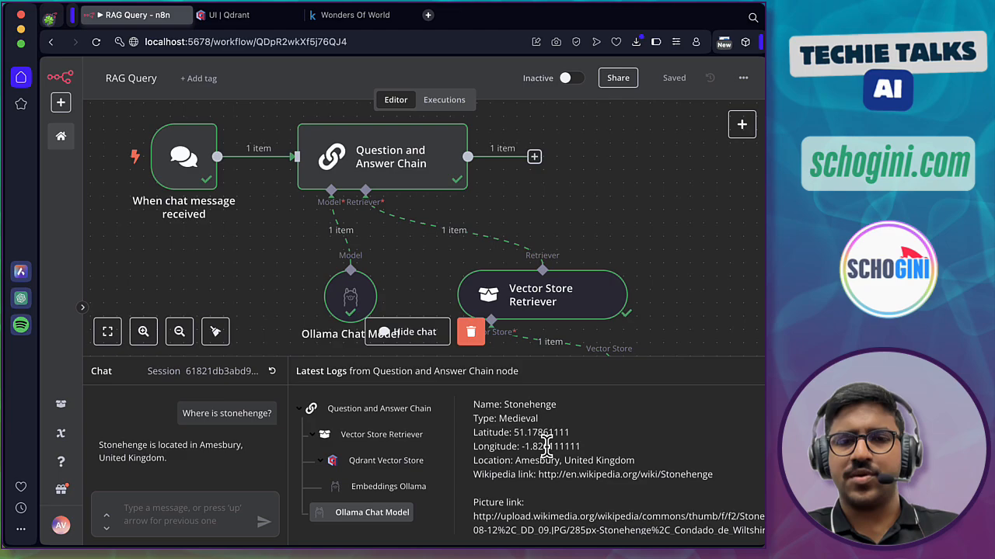
Check the human question at the end of the Ollama Chat Model's input and the answer in its output
scroll(552, 460, down, 3)
scroll(556, 474, down, 10)
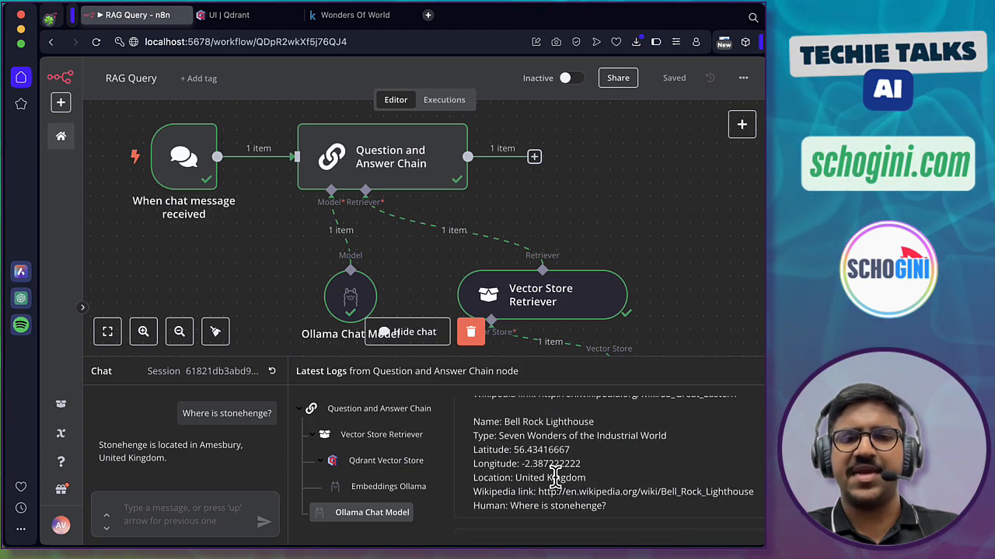
drag(476, 502, 706, 510)
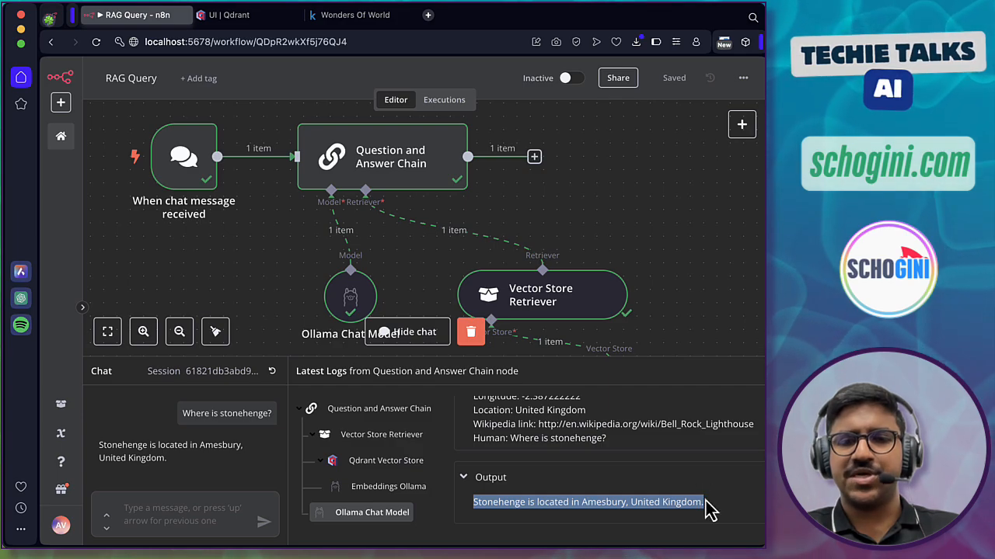
click(718, 512)
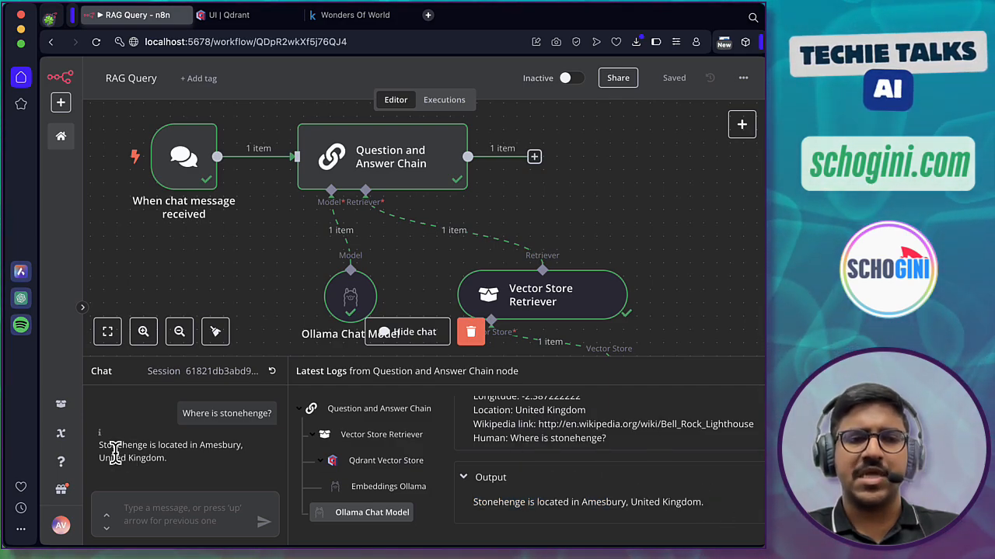